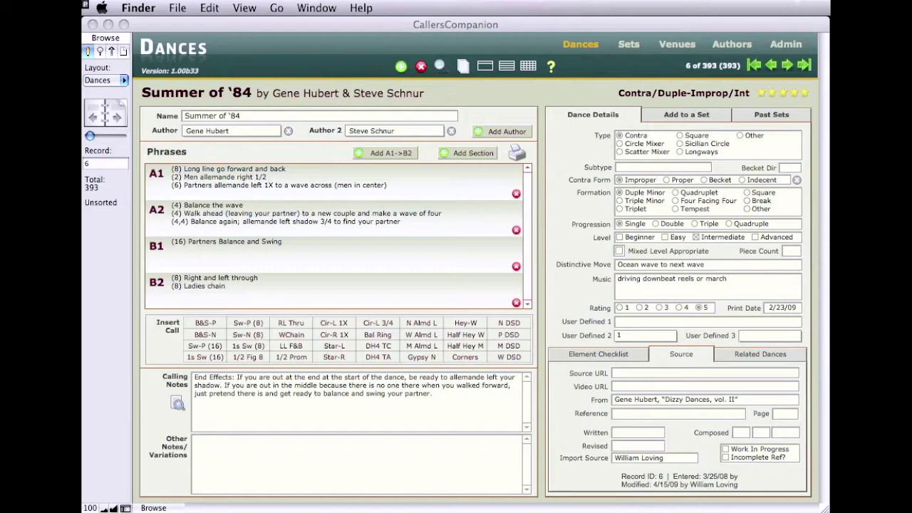
Look over the Sets and Dances screens, the record commands and the name and phrase fields of the current dance.
{"action": "left_click", "coordinate": [683, 25]}
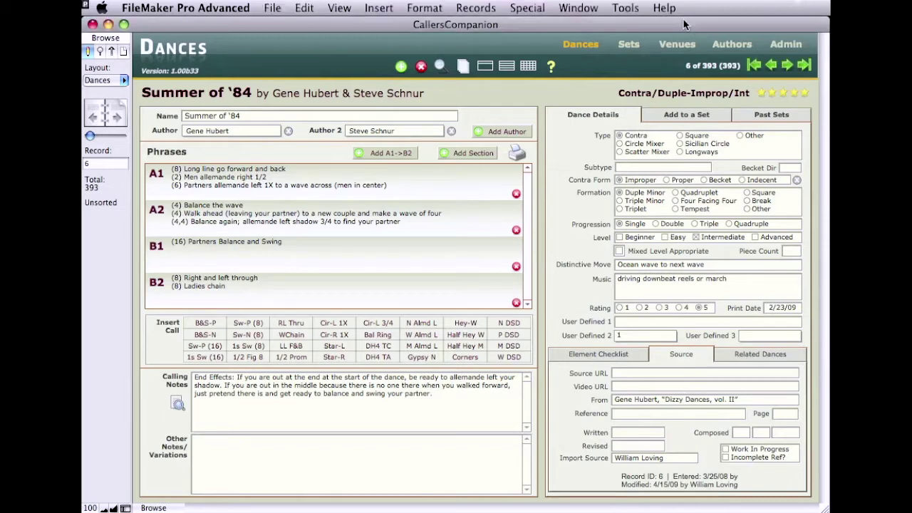
{"action": "left_click", "coordinate": [631, 47]}
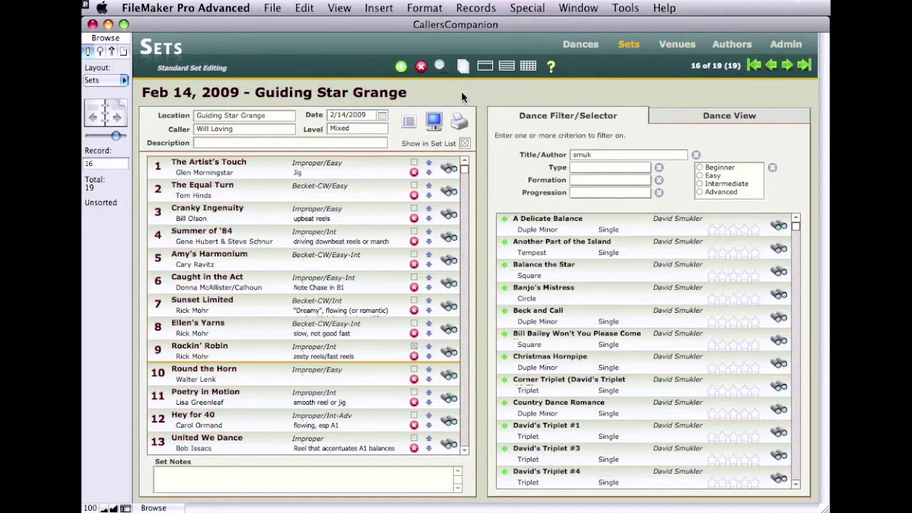
{"action": "left_click", "coordinate": [578, 52]}
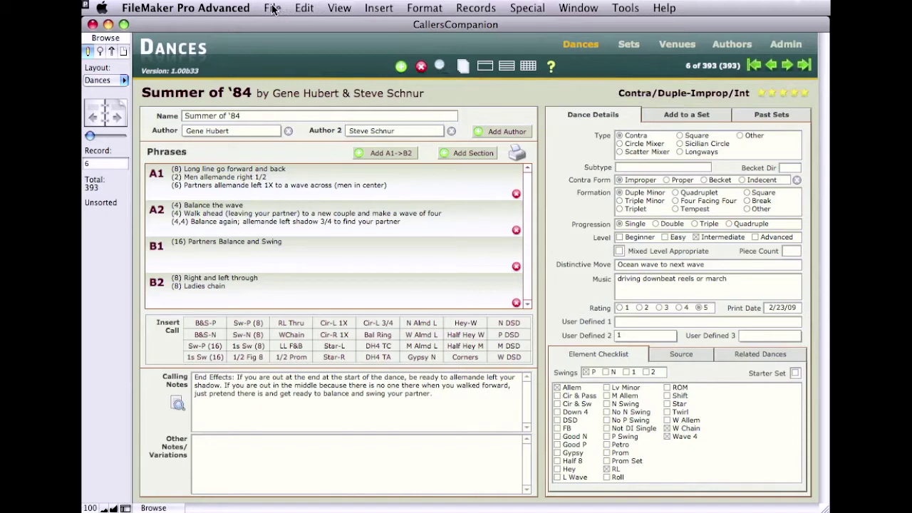
{"action": "left_click", "coordinate": [486, 10]}
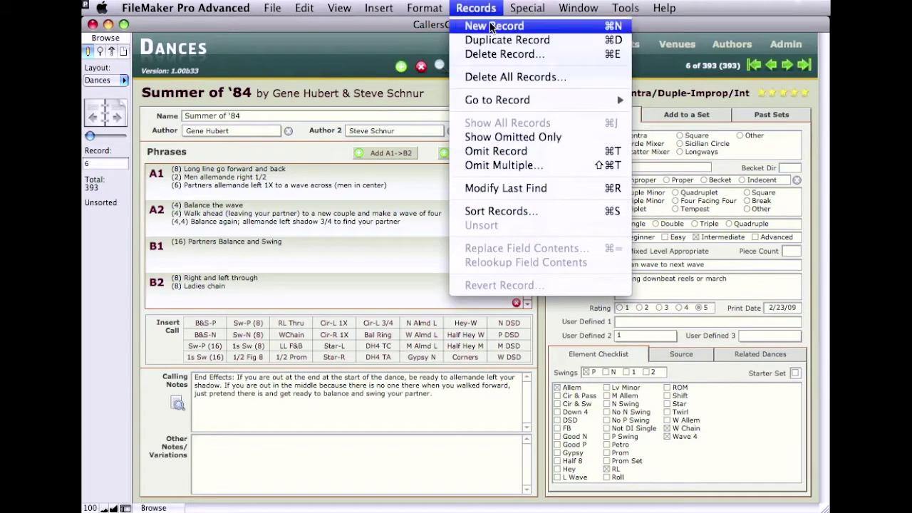
{"action": "left_click", "coordinate": [339, 43]}
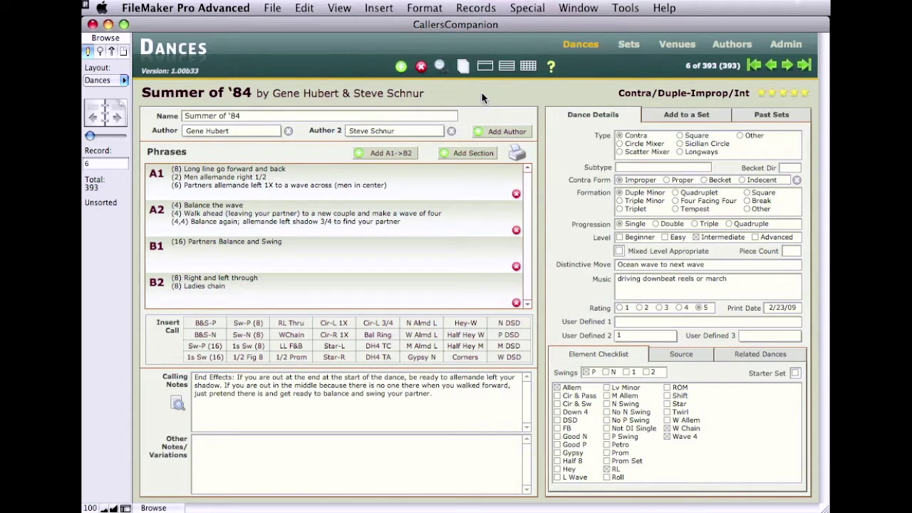
{"action": "left_click", "coordinate": [317, 118]}
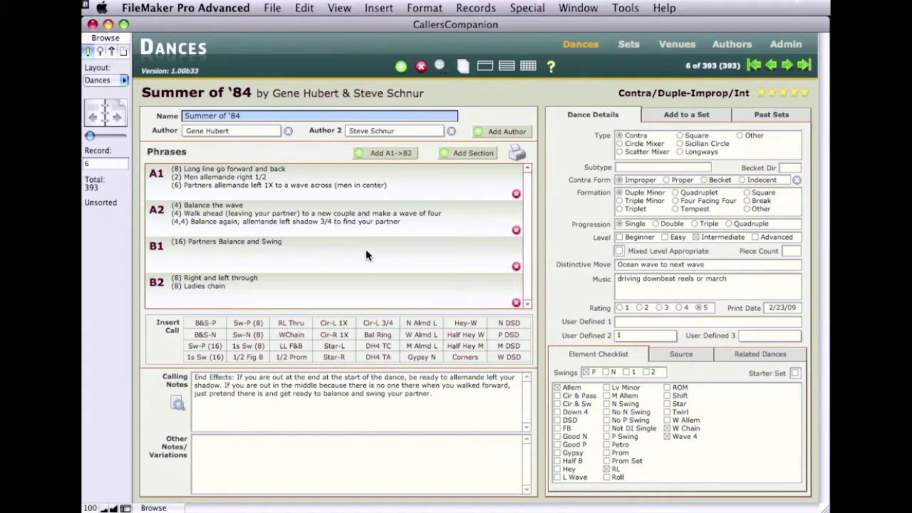
{"action": "left_click", "coordinate": [377, 294]}
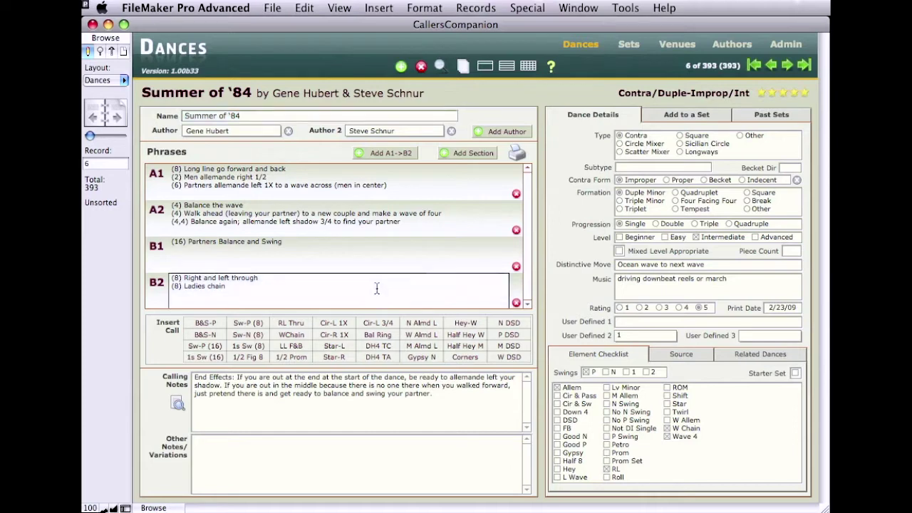
{"action": "left_click", "coordinate": [322, 254]}
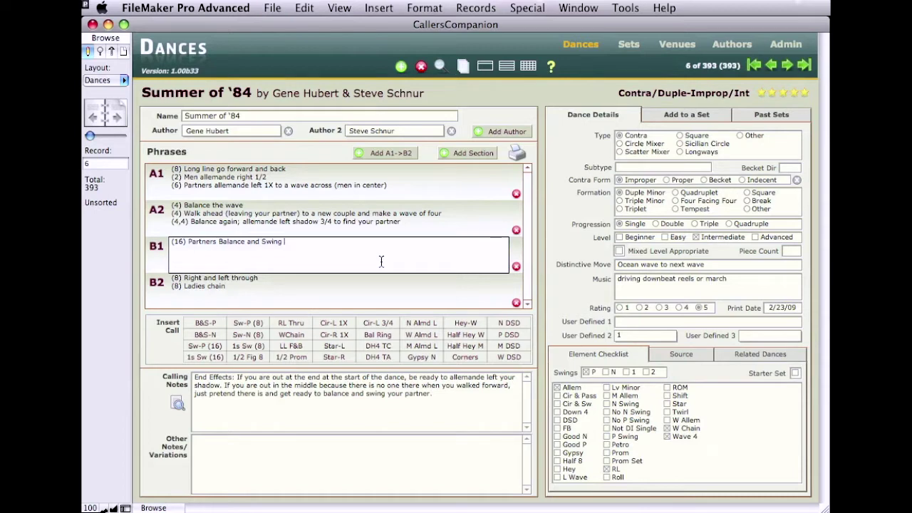
Add a section numbered C1 to the dance's phrases and delete it again.
{"action": "left_click", "coordinate": [456, 152]}
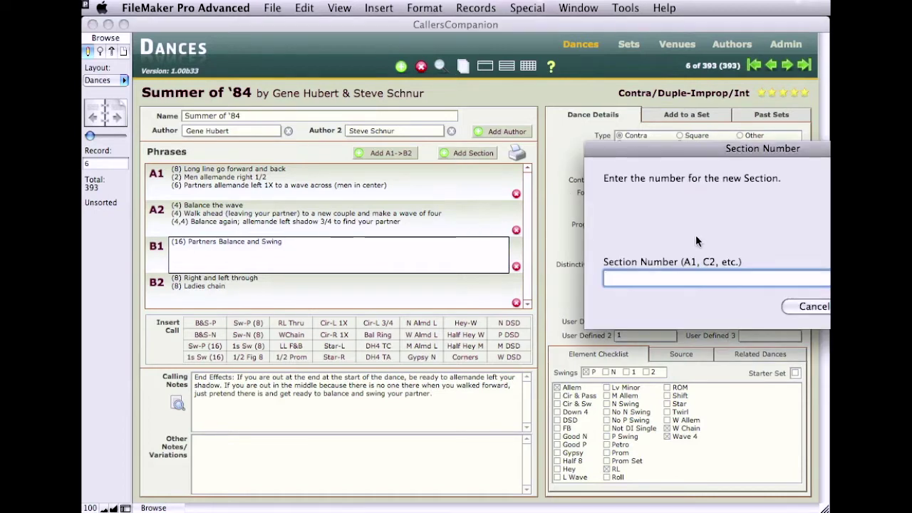
{"action": "type", "text": "C1"}
{"action": "key", "text": "Return"}
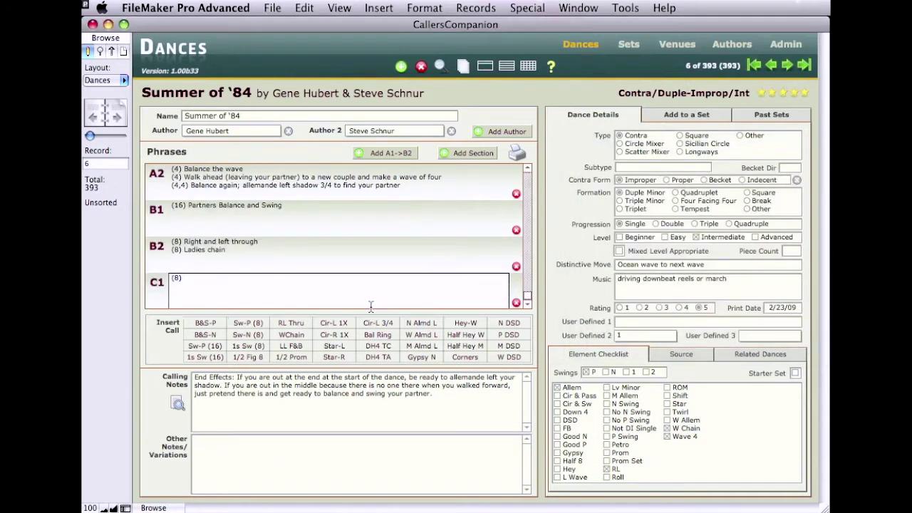
{"action": "left_click", "coordinate": [515, 303], "text": "alt"}
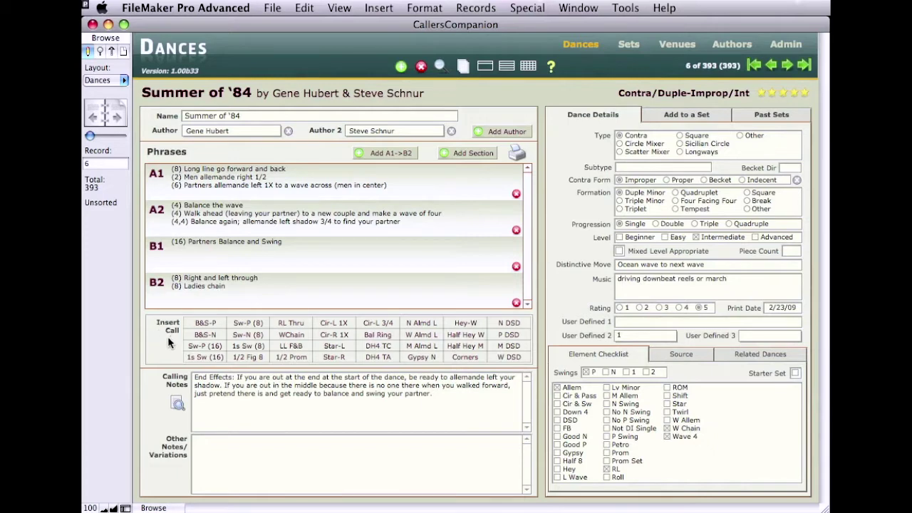
View the editable label, text and beats of the RL Thru insert call, leaving them as they are.
{"action": "mouse_move", "coordinate": [167, 337]}
{"action": "left_click", "coordinate": [287, 326]}
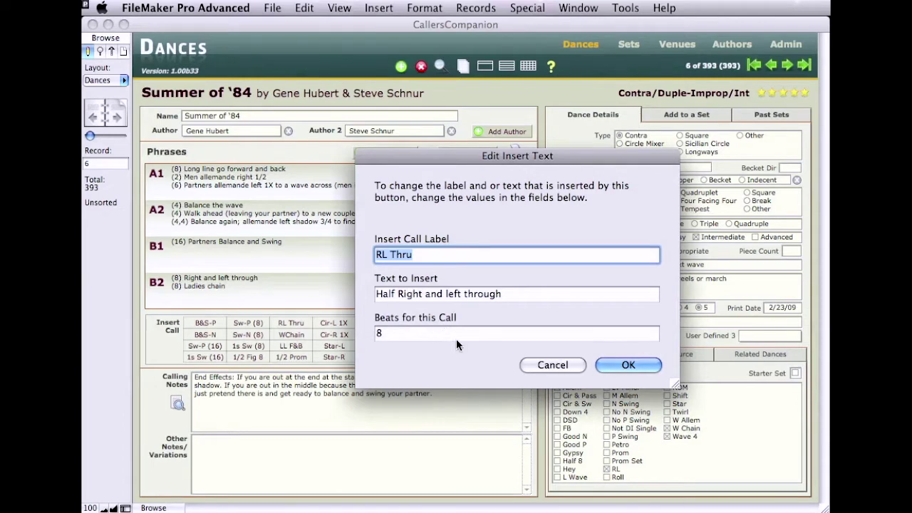
{"action": "left_click", "coordinate": [553, 364]}
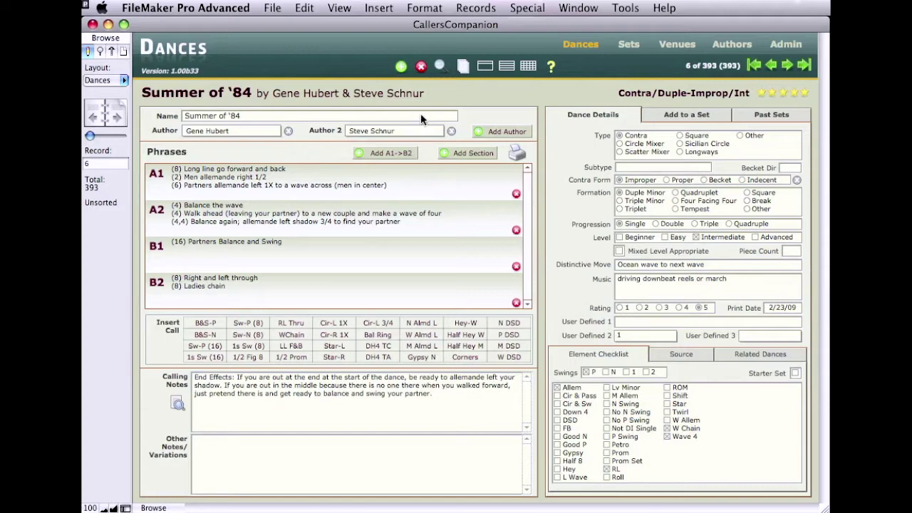
Create a new dance record named "Balance to my Lou" and choose its author from the author list.
{"action": "left_click", "coordinate": [400, 68]}
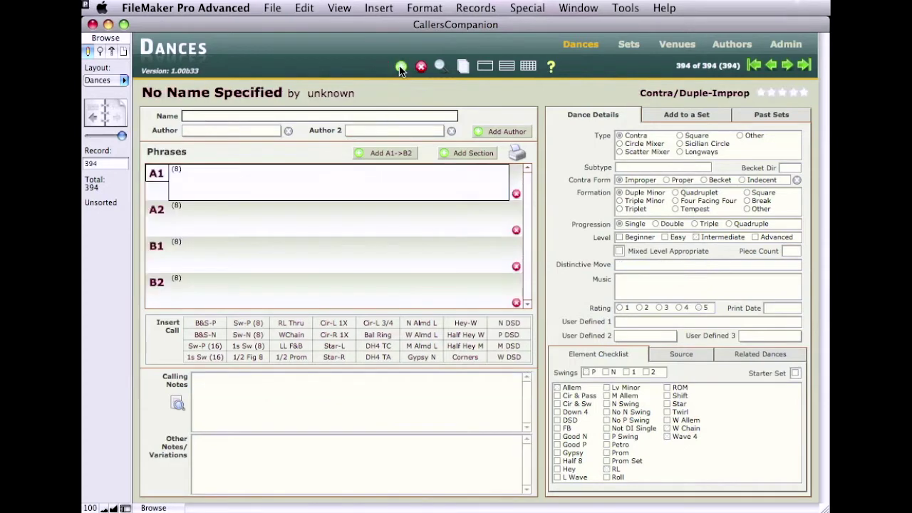
{"action": "type", "text": "Balance to my Lou"}
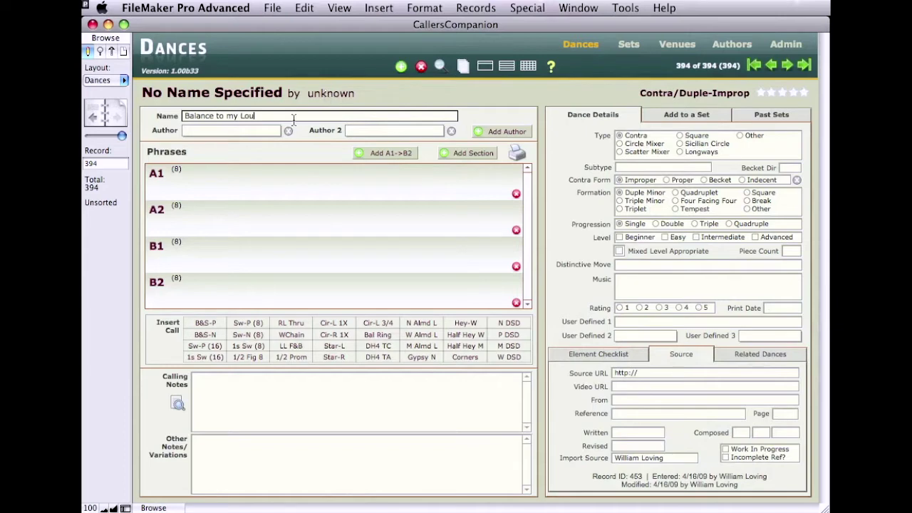
{"action": "left_click", "coordinate": [262, 134]}
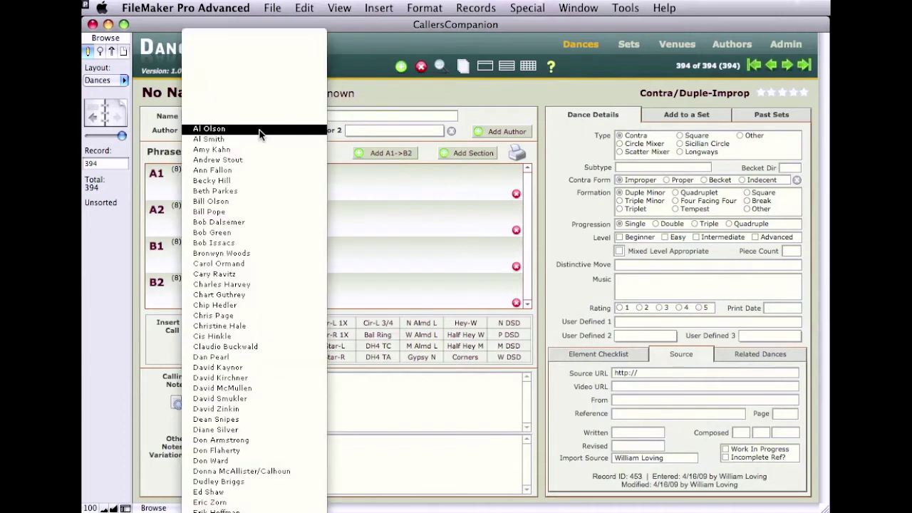
{"action": "left_click", "coordinate": [250, 173]}
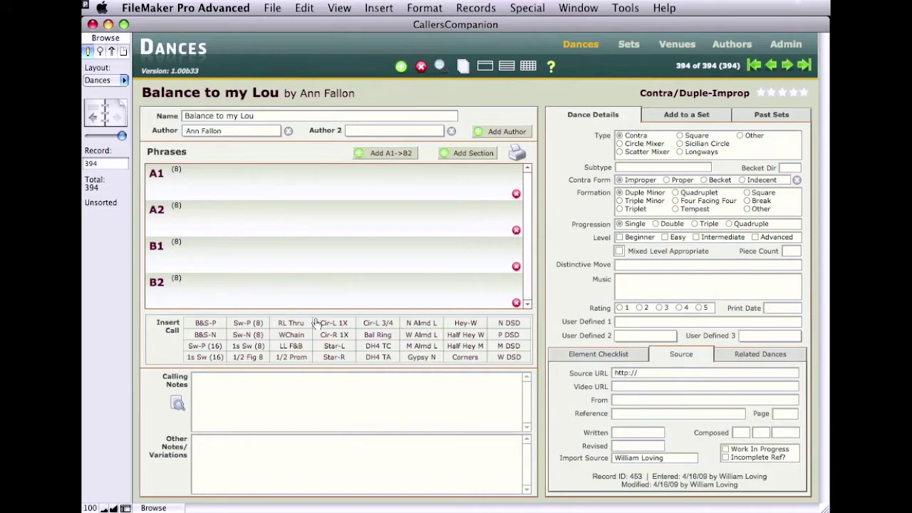
Fill A1 with "Long lines, forward and back" and "Circle Left 1X", and A2 with "Half Right and left through" and "Women's Chain on Left Diagonal".
{"action": "left_click", "coordinate": [290, 348]}
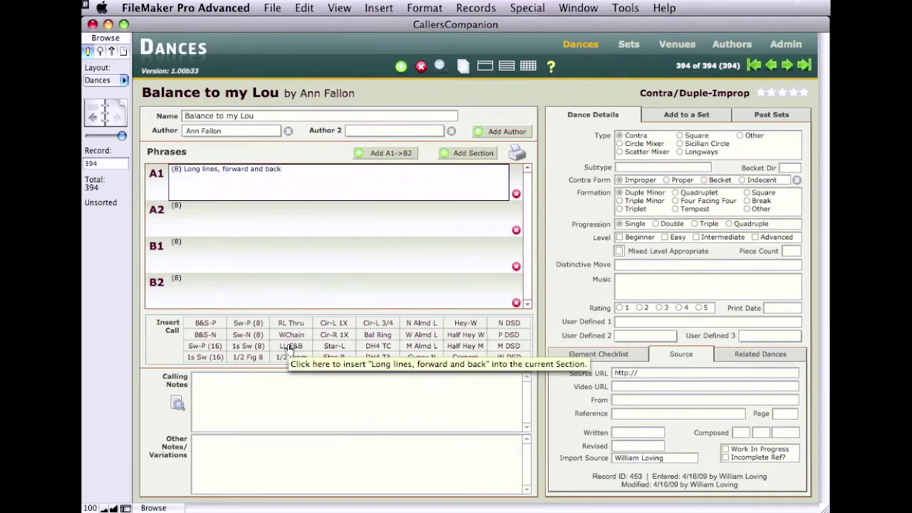
{"action": "left_click", "coordinate": [344, 327]}
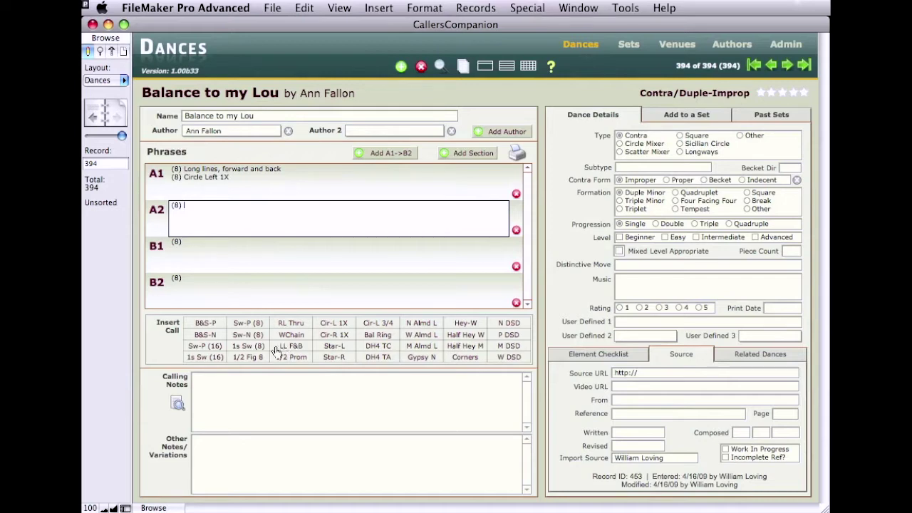
{"action": "left_click", "coordinate": [288, 324]}
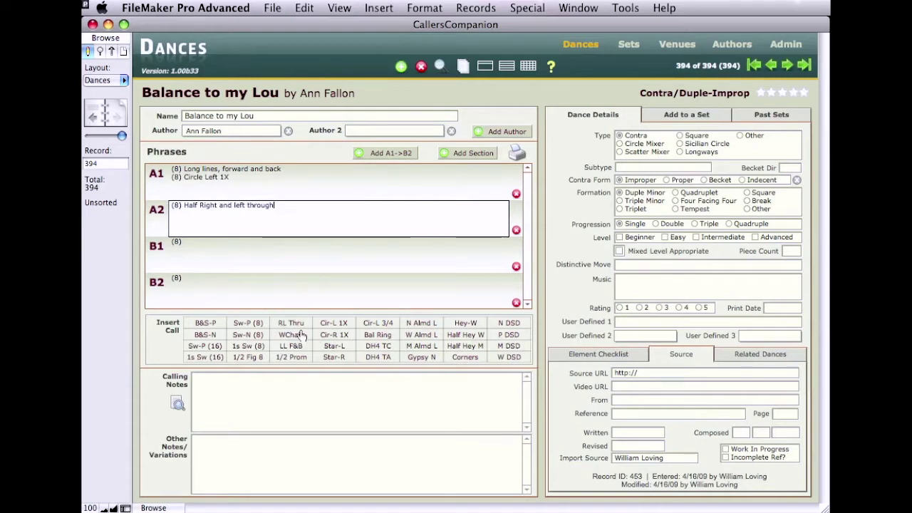
{"action": "left_click", "coordinate": [299, 335]}
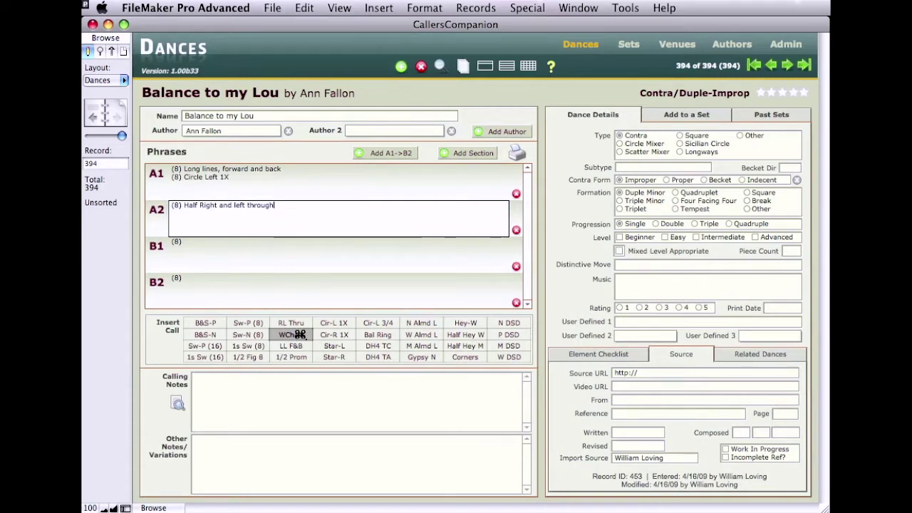
{"action": "left_click", "coordinate": [269, 216]}
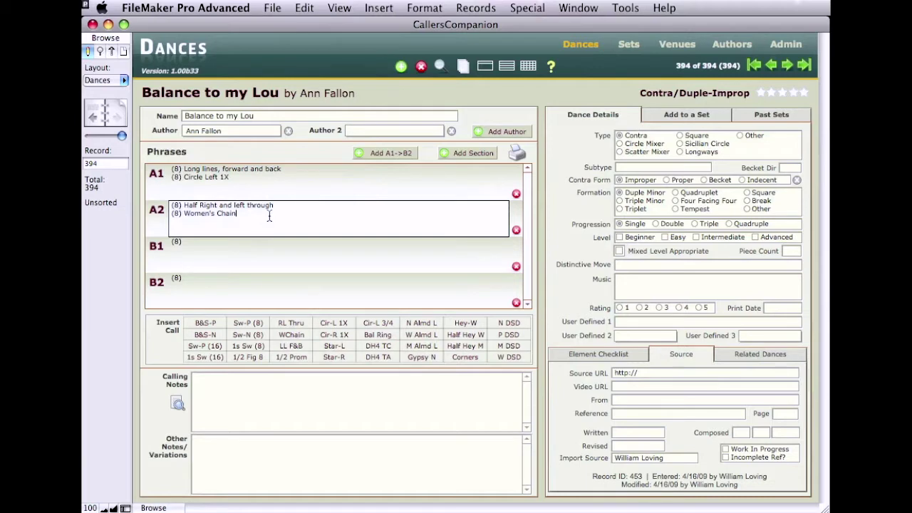
{"action": "type", "text": "on Left Diagonal"}
{"action": "key", "text": "Tab"}
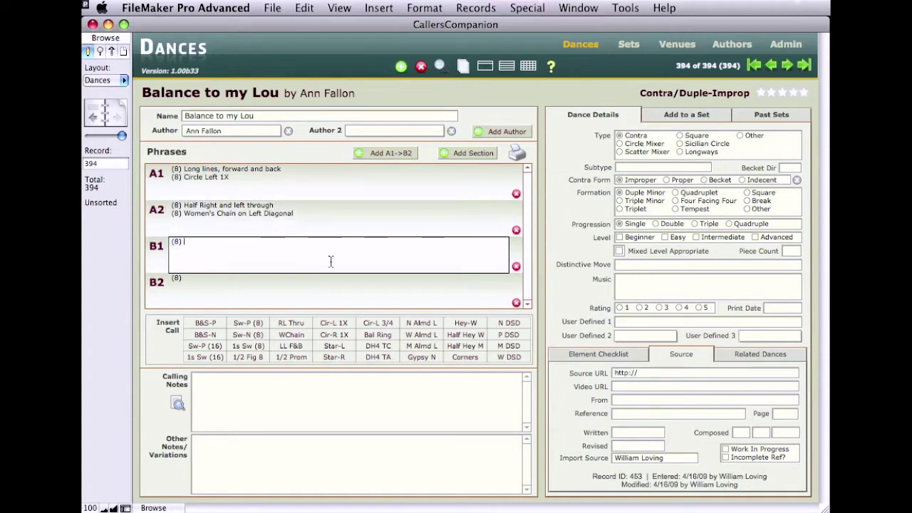
Fill B1 with "Petronella balance the ring and twirl (2X)" and B2 with "Petronella balance the ring and twirl" and "Partner swing".
{"action": "left_click", "coordinate": [378, 334]}
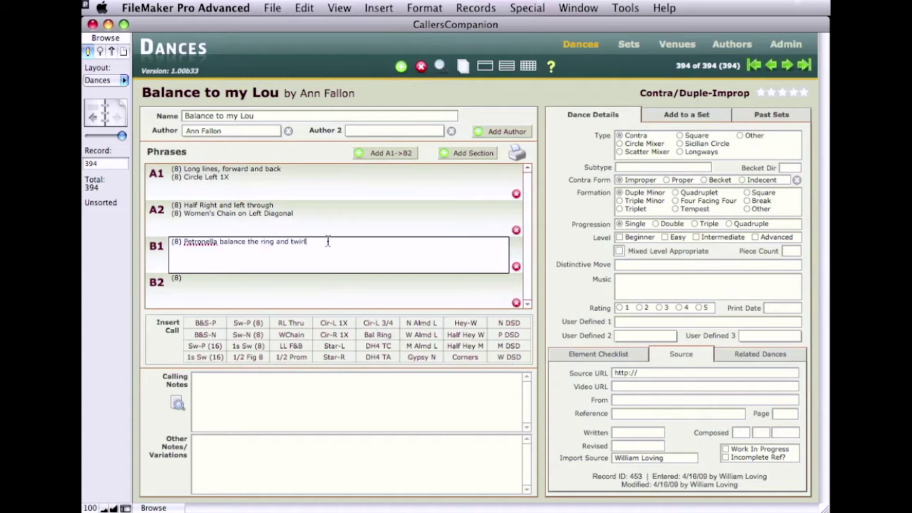
{"action": "type", "text": "(2X)"}
{"action": "key", "text": "Tab"}
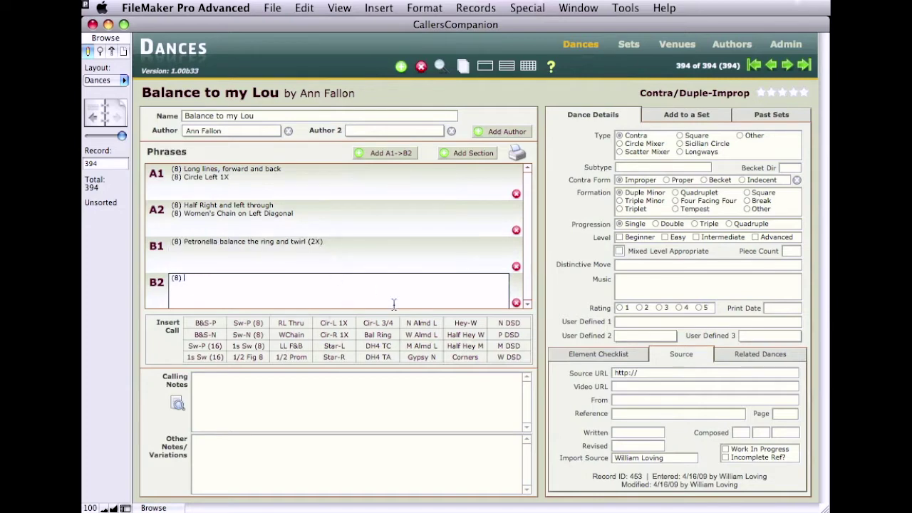
{"action": "left_click", "coordinate": [377, 335]}
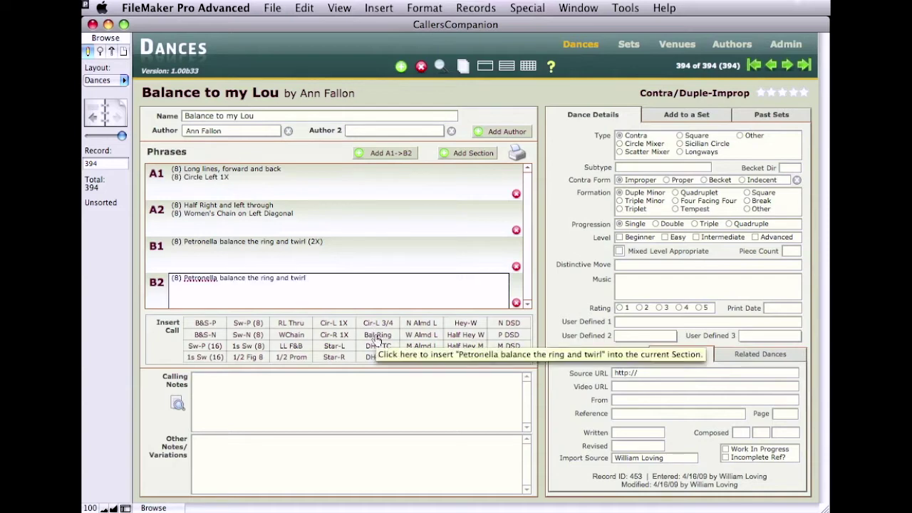
{"action": "left_click", "coordinate": [257, 323]}
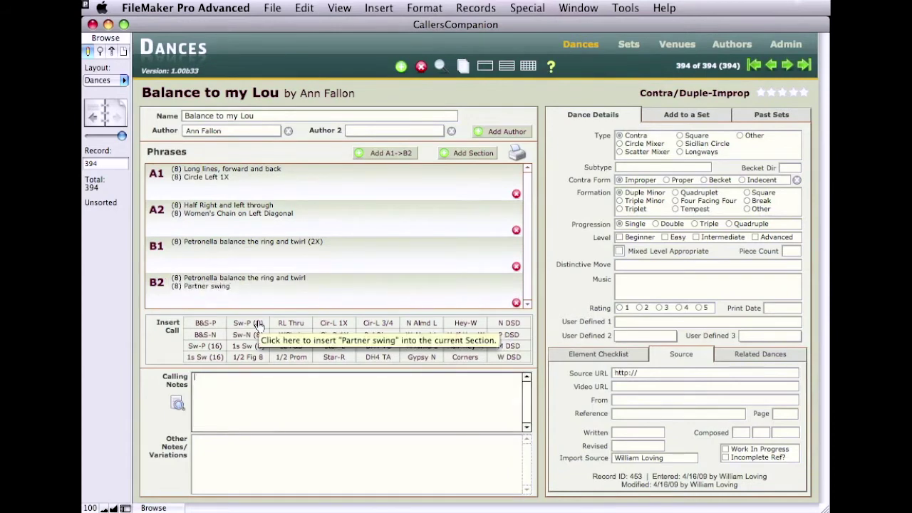
{"action": "left_click", "coordinate": [321, 280]}
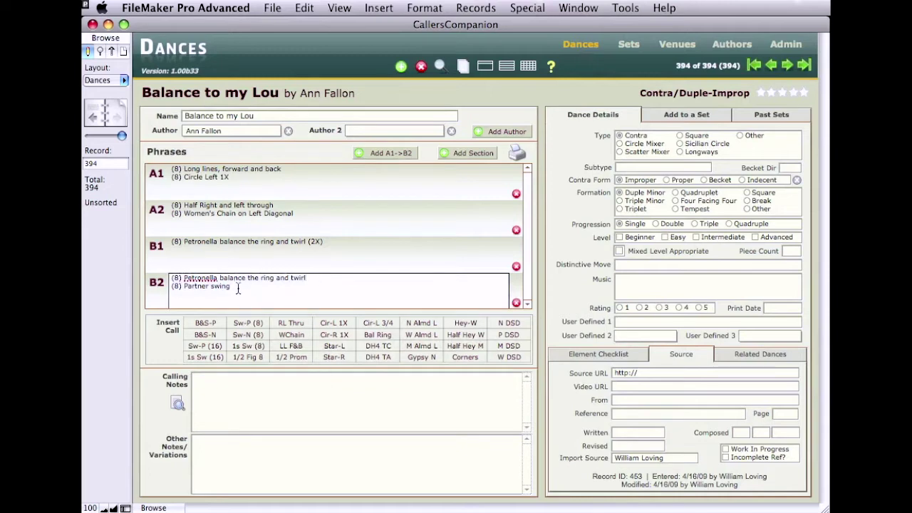
Enter the calling note "Suggest no clapping on final balance the ring for a longer swing.".
{"action": "left_click", "coordinate": [245, 383]}
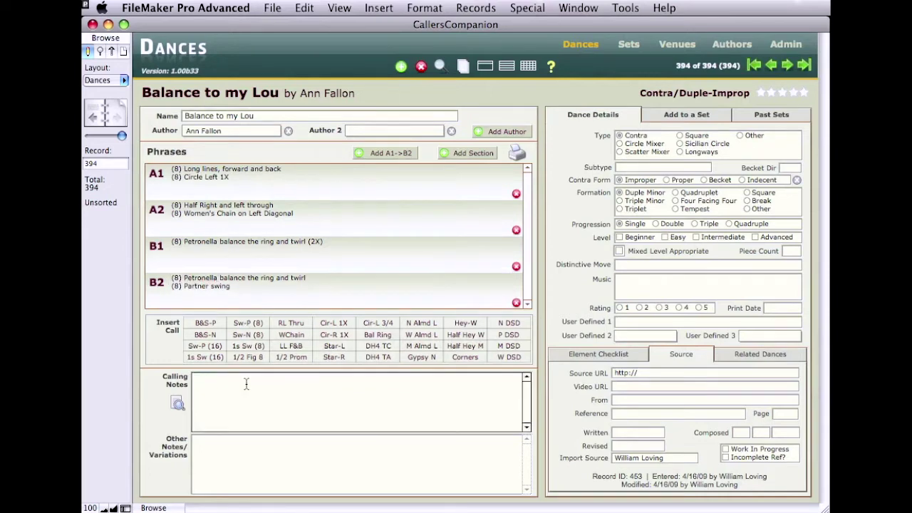
{"action": "type", "text": "Suggue"}
{"action": "key", "text": "BackSpace"}
{"action": "key", "text": "BackSpace"}
{"action": "type", "text": "est no clapping on final balance the ring"}
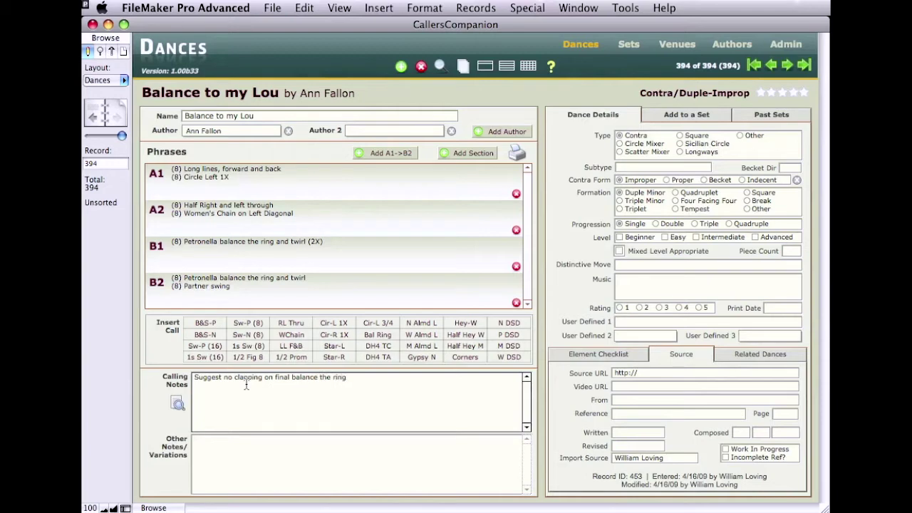
{"action": "type", "text": " so that"}
{"action": "key", "text": "BackSpace"}
{"action": "key", "text": "BackSpace"}
{"action": "key", "text": "BackSpace"}
{"action": "key", "text": "BackSpace"}
{"action": "key", "text": "BackSpace"}
{"action": "key", "text": "BackSpace"}
{"action": "key", "text": "BackSpace"}
{"action": "type", "text": "for a longer swing."}
In the Admin area's Insert Phrase Buttons setup, try changing the Sw-P (16) button text to "P Sw" and undo it.
{"action": "left_click", "coordinate": [794, 49]}
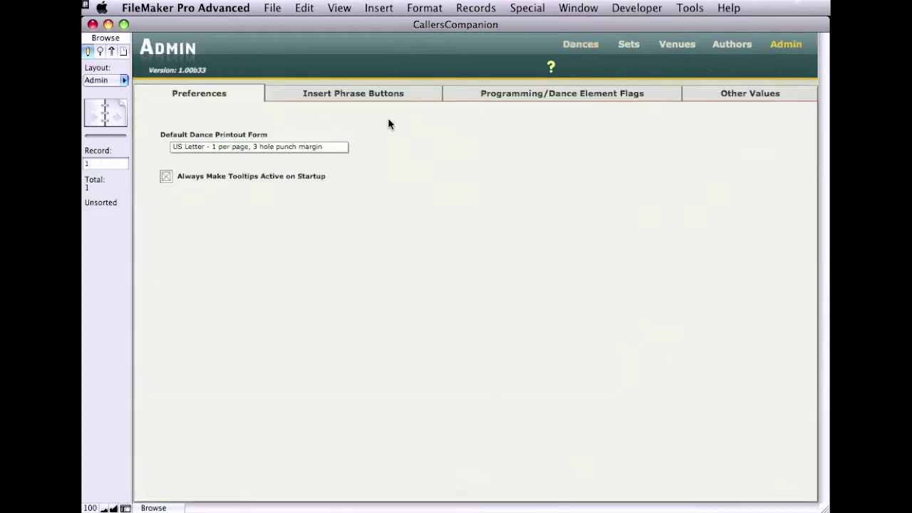
{"action": "left_click", "coordinate": [385, 95]}
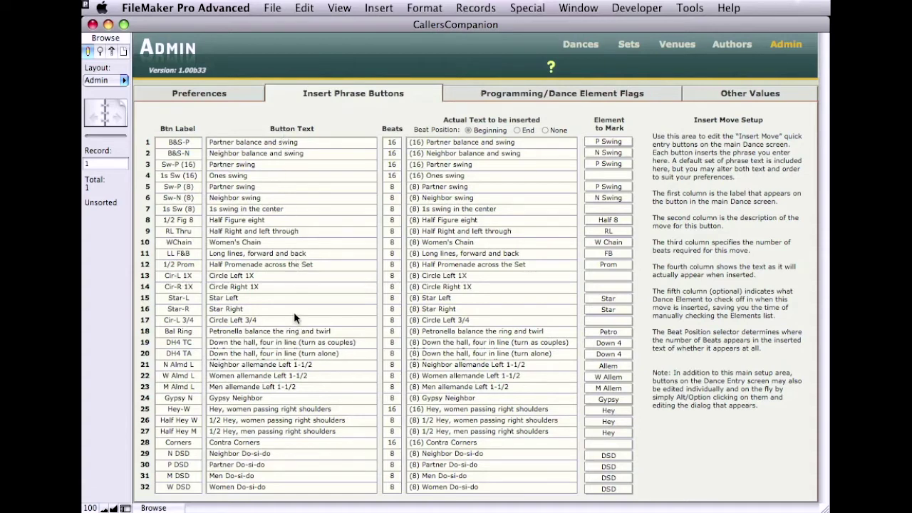
{"action": "left_click", "coordinate": [270, 164]}
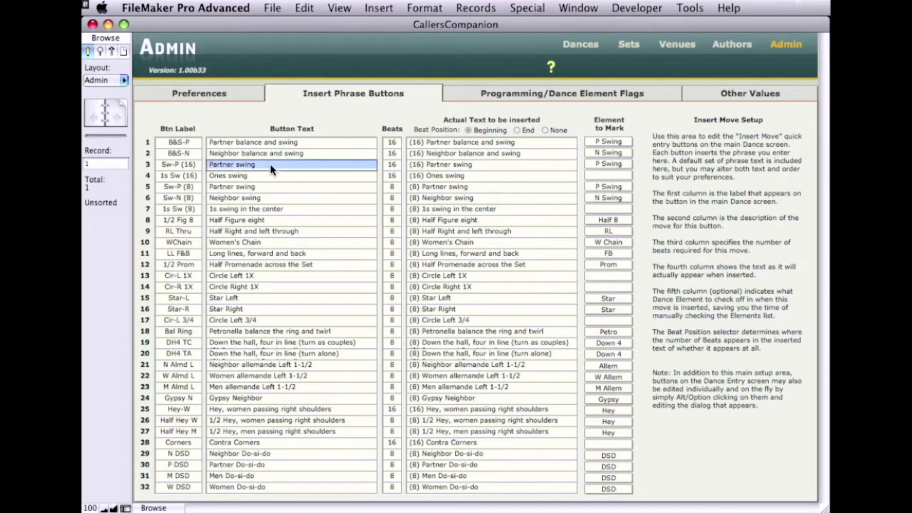
{"action": "type", "text": "P Sw"}
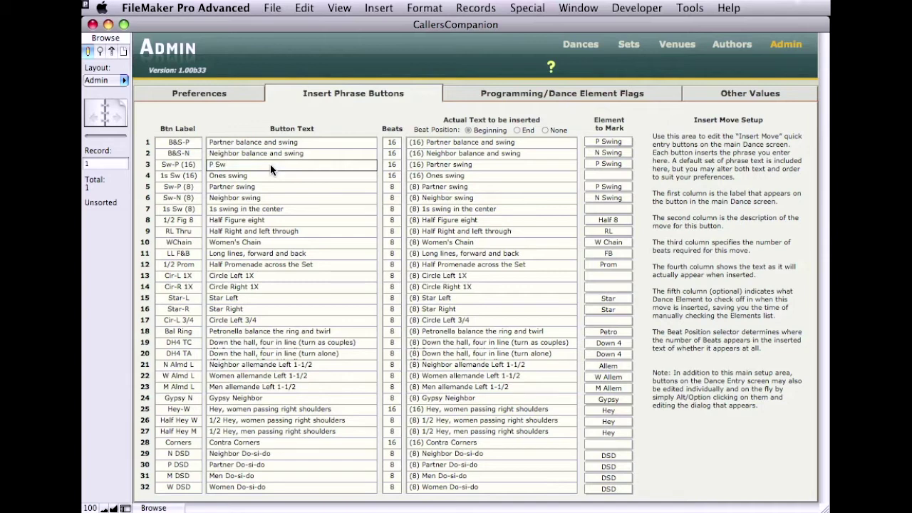
{"action": "key", "text": "super+z"}
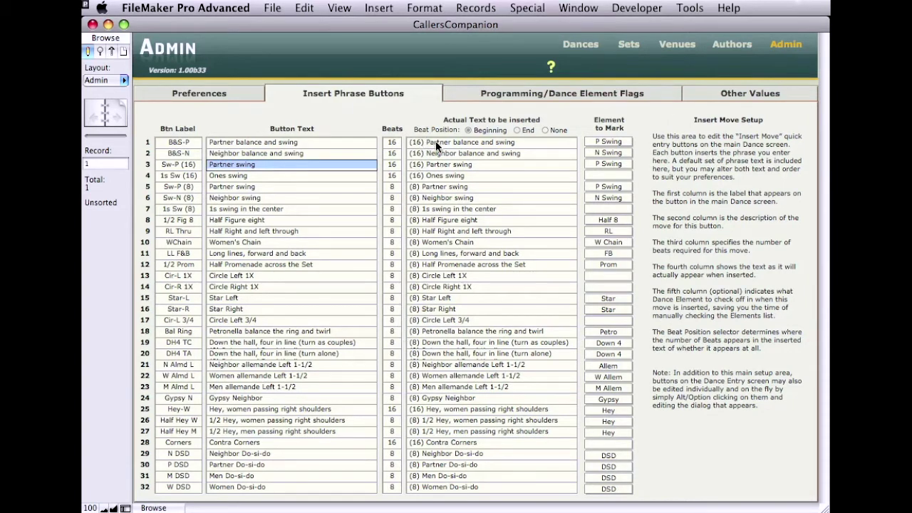
Try the End and None beat positions for the inserted phrase text, and restore Beginning.
{"action": "left_click", "coordinate": [518, 128]}
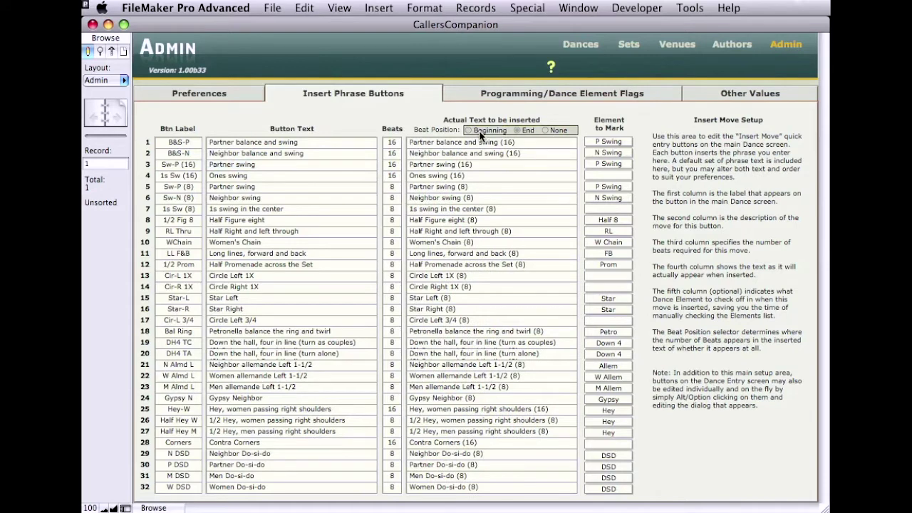
{"action": "left_click", "coordinate": [545, 131]}
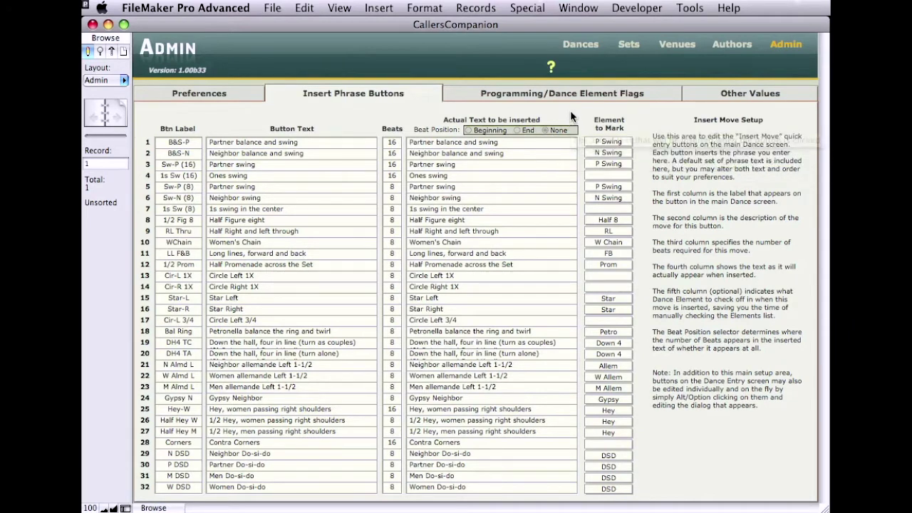
{"action": "left_click", "coordinate": [468, 130]}
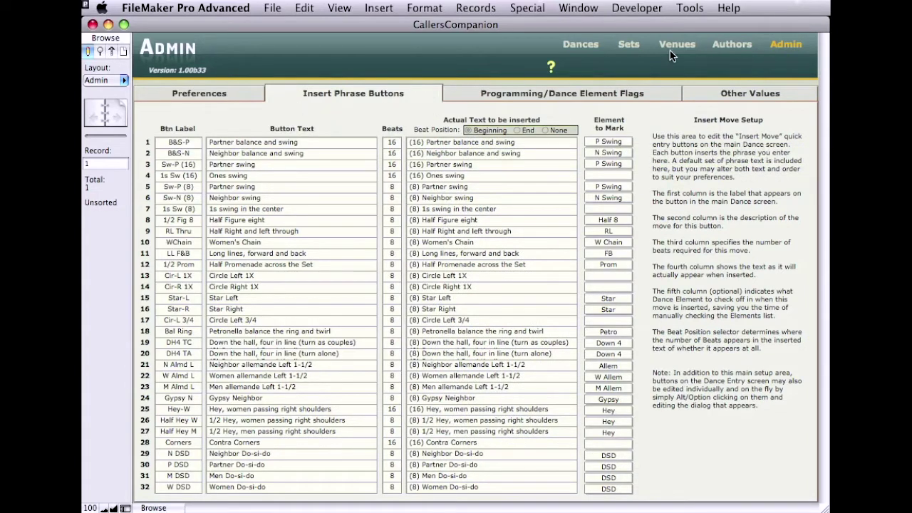
Return to the Dances area and change the author of Balance to my Lou to the other listed choreographer.
{"action": "left_click", "coordinate": [580, 47]}
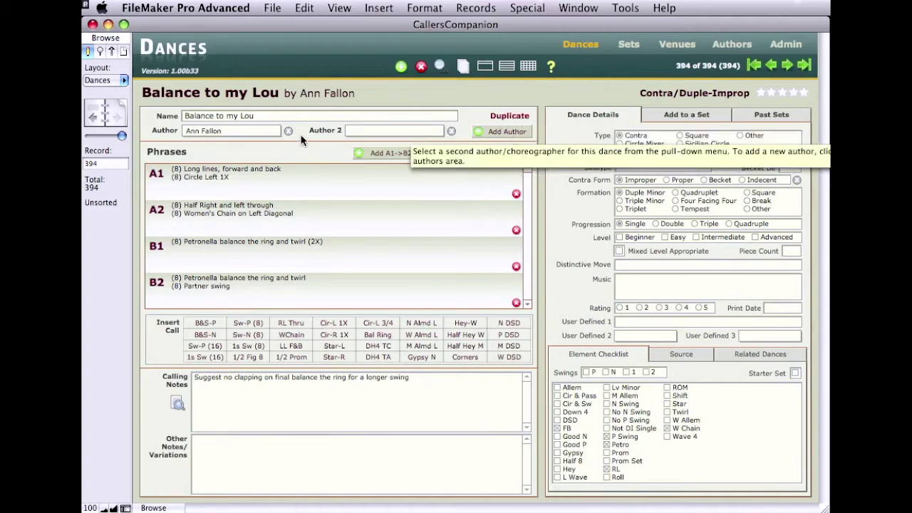
{"action": "left_click", "coordinate": [268, 130]}
{"action": "left_click", "coordinate": [266, 139]}
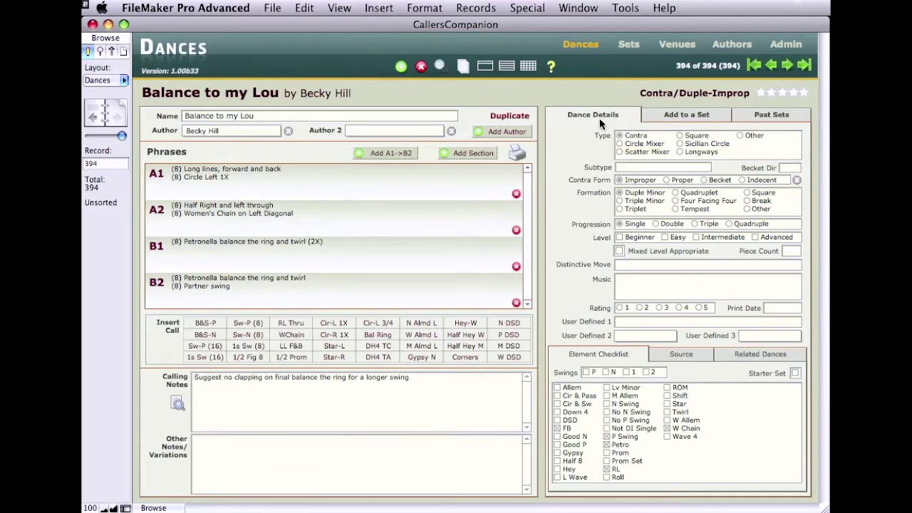
Classify the dance as Easy and Intermediate level with Becket contra form, and give it a rating of 5.
{"action": "left_click", "coordinate": [648, 169]}
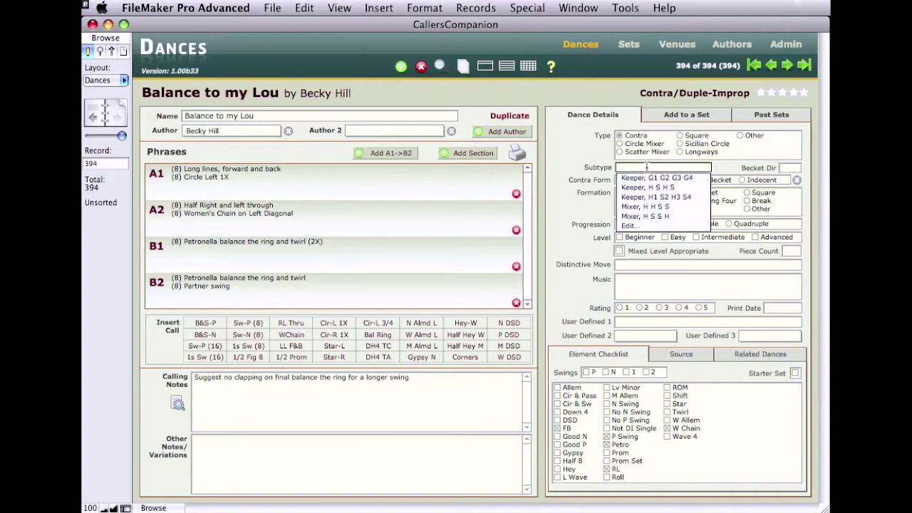
{"action": "left_click", "coordinate": [591, 155]}
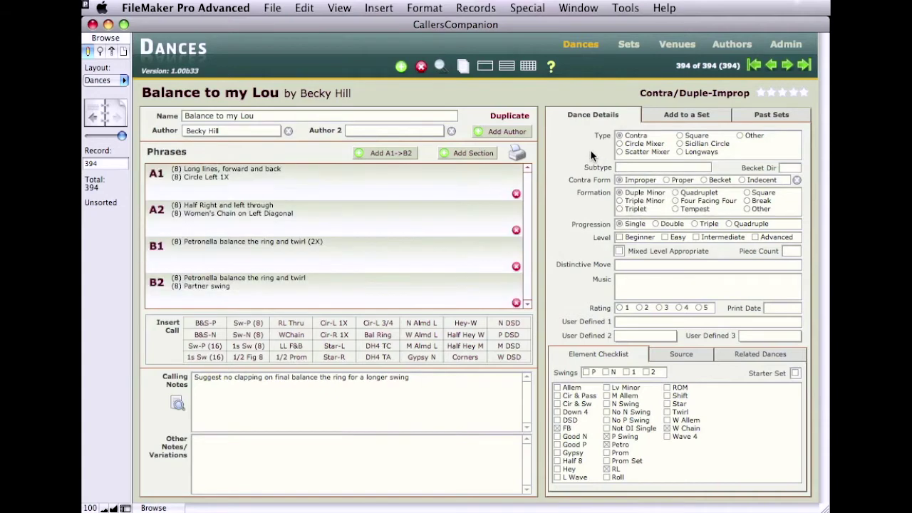
{"action": "left_click", "coordinate": [665, 238]}
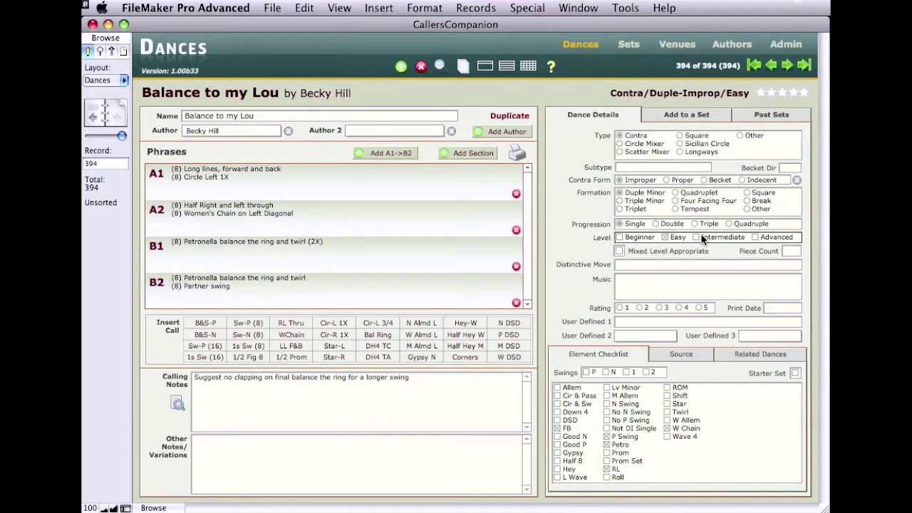
{"action": "left_click", "coordinate": [695, 236]}
{"action": "left_click", "coordinate": [705, 180]}
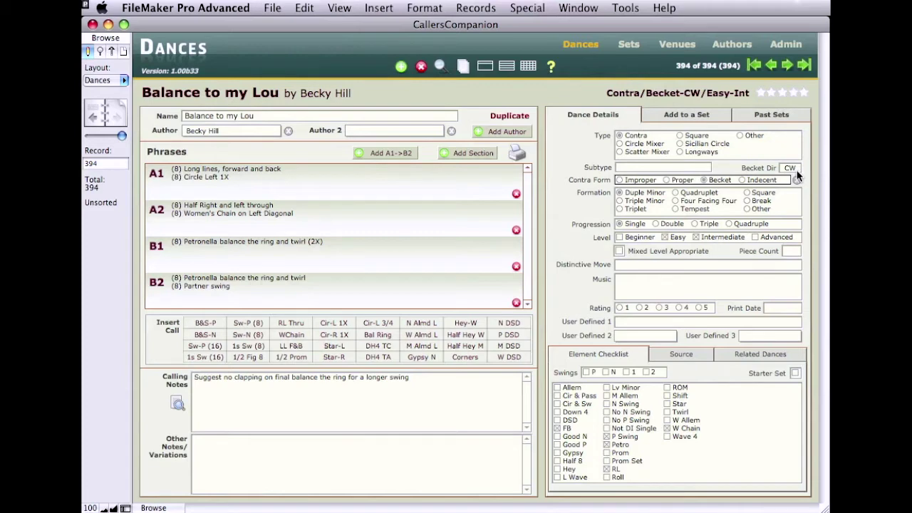
{"action": "left_click", "coordinate": [802, 94]}
Enter "Petronella, Soldiers Joy" as the suggested music for the dance.
{"action": "left_click", "coordinate": [695, 264]}
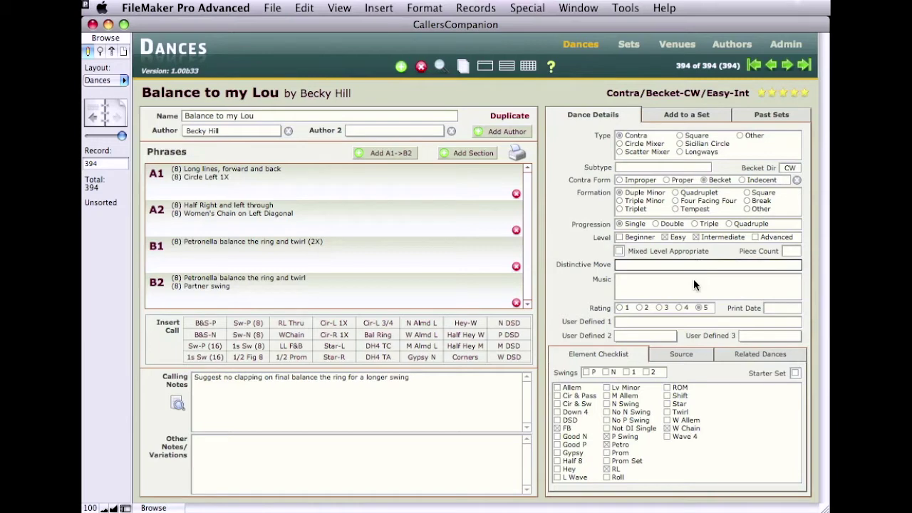
{"action": "left_click", "coordinate": [689, 286]}
{"action": "type", "text": "Petronella"}
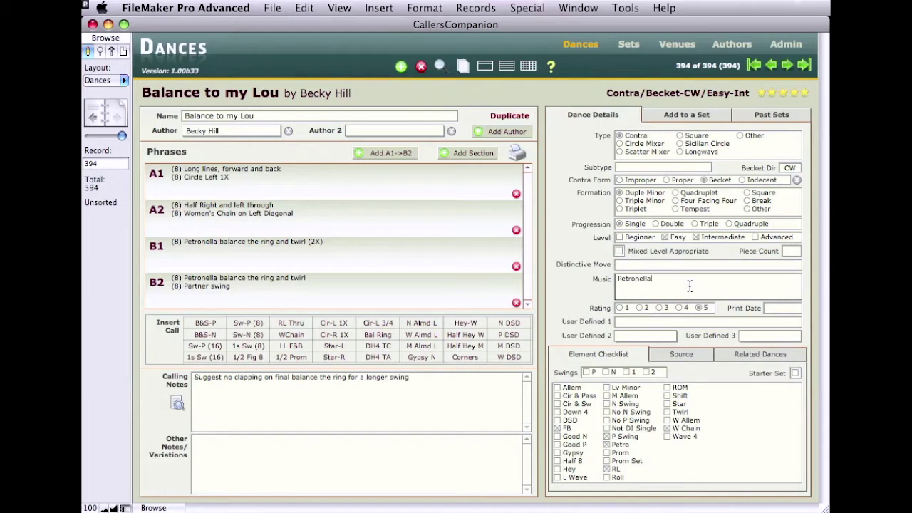
{"action": "type", "text": ", Solldiers Joy"}
{"action": "left_click", "coordinate": [784, 308]}
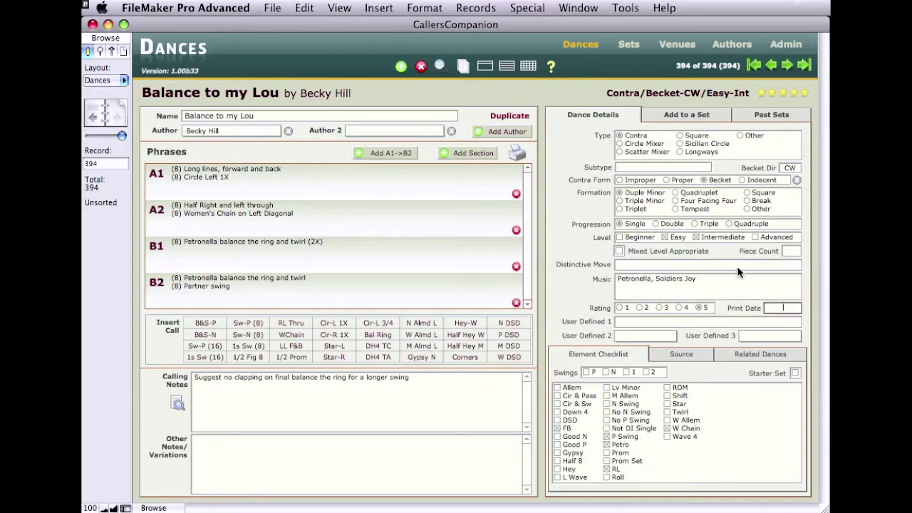
Fill the User Defined 1 field with "enter your own comments".
{"action": "left_click", "coordinate": [649, 322]}
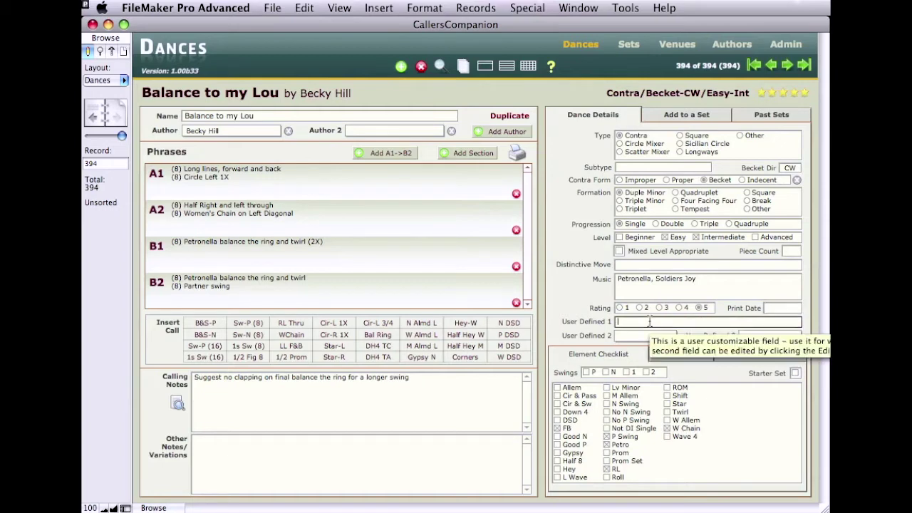
{"action": "type", "text": "enter you"}
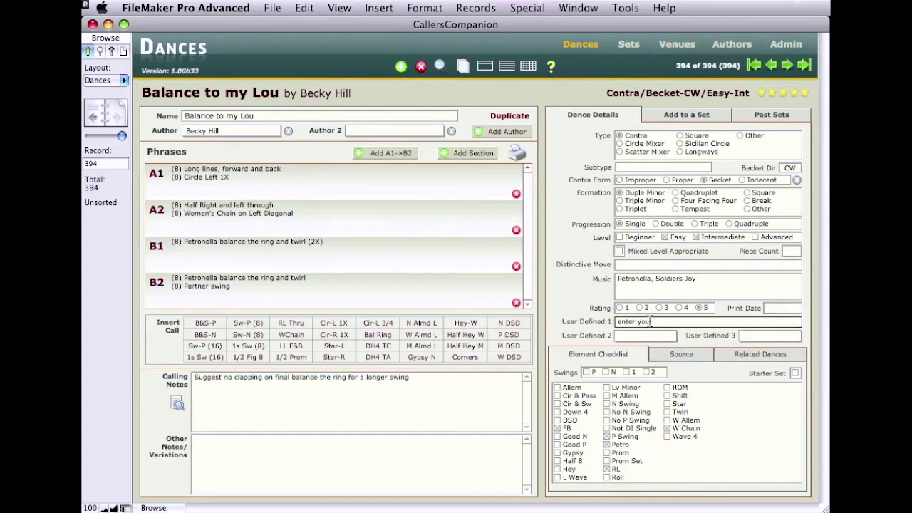
{"action": "type", "text": "r own comments"}
Replace "Click Edit to" with "My own entry" in User Defined 2's value list and choose that value for the dance.
{"action": "left_click", "coordinate": [653, 339]}
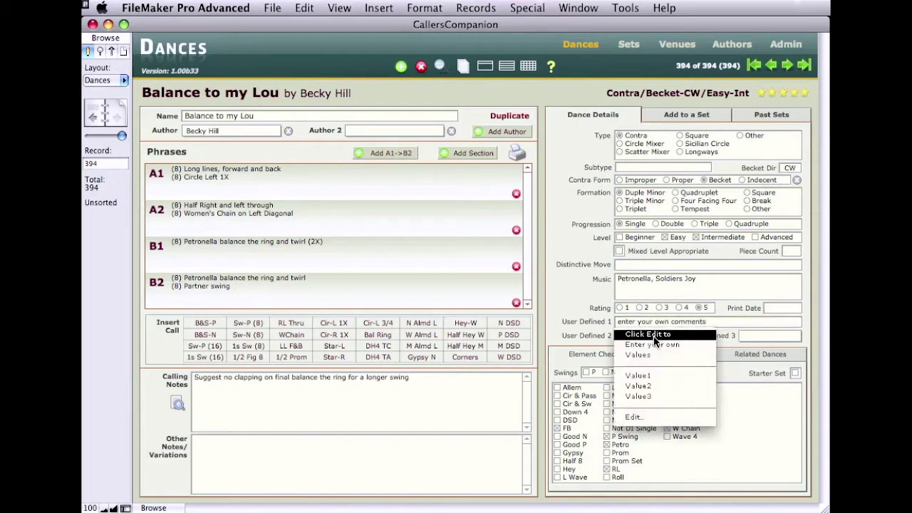
{"action": "left_click", "coordinate": [653, 416]}
{"action": "double_click", "coordinate": [473, 251]}
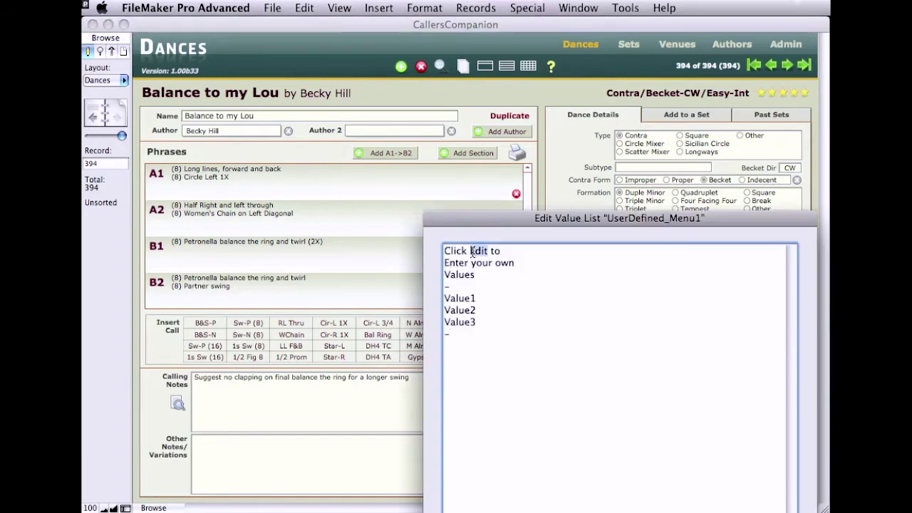
{"action": "triple_click", "coordinate": [473, 251]}
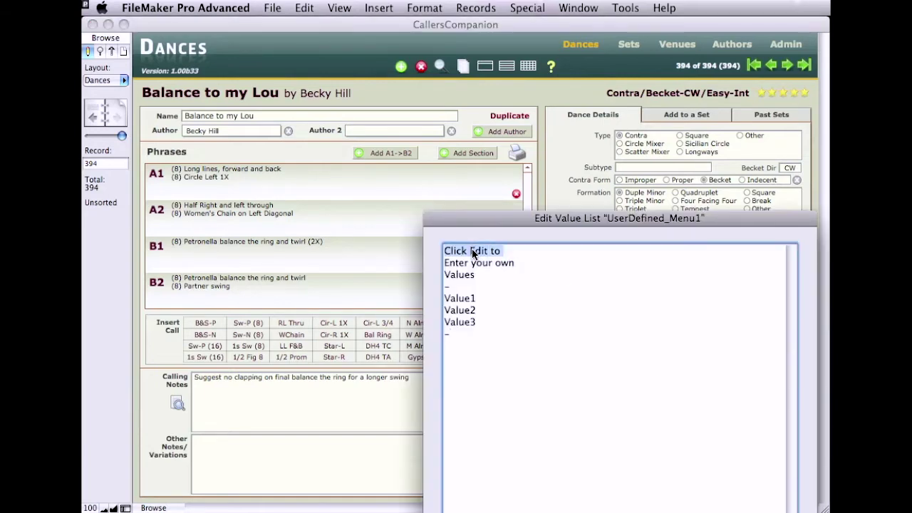
{"action": "type", "text": "My own en"}
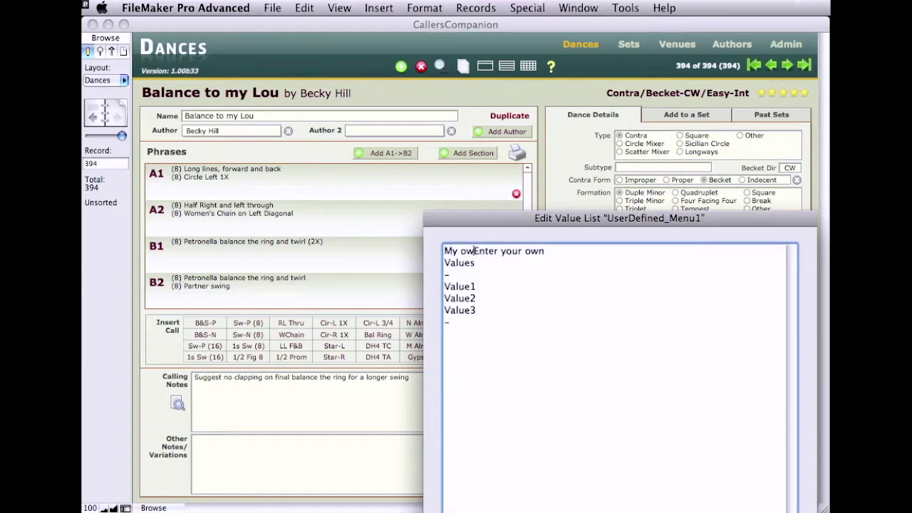
{"action": "type", "text": "try"}
{"action": "key", "text": "Return"}
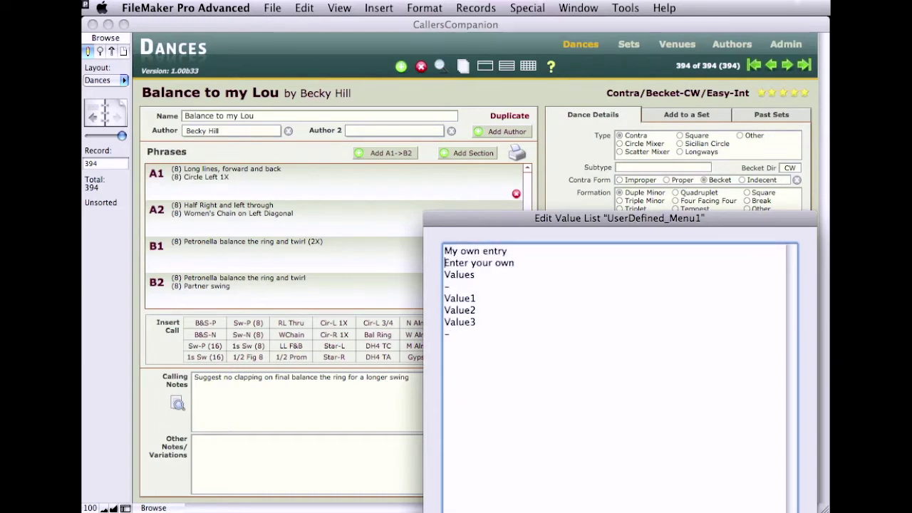
{"action": "key", "text": "KP_Enter"}
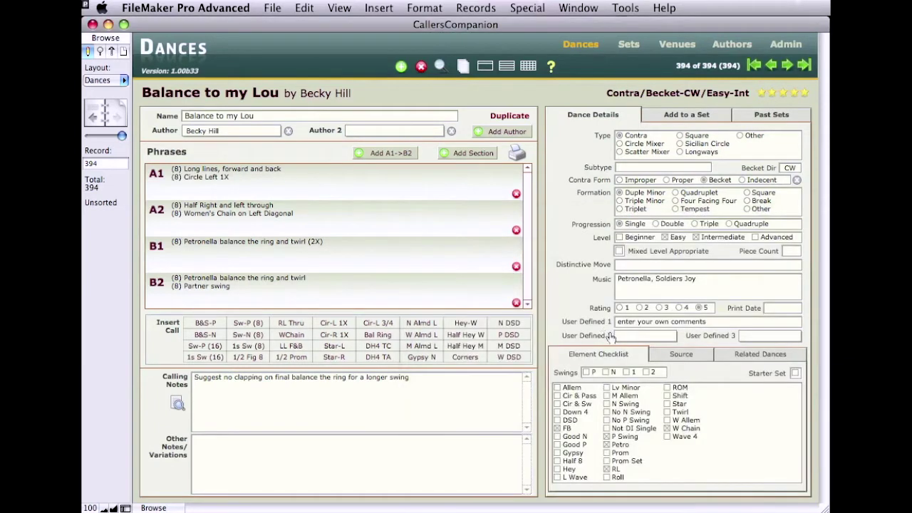
{"action": "left_click", "coordinate": [617, 335]}
{"action": "left_click", "coordinate": [620, 335]}
{"action": "left_click", "coordinate": [671, 358]}
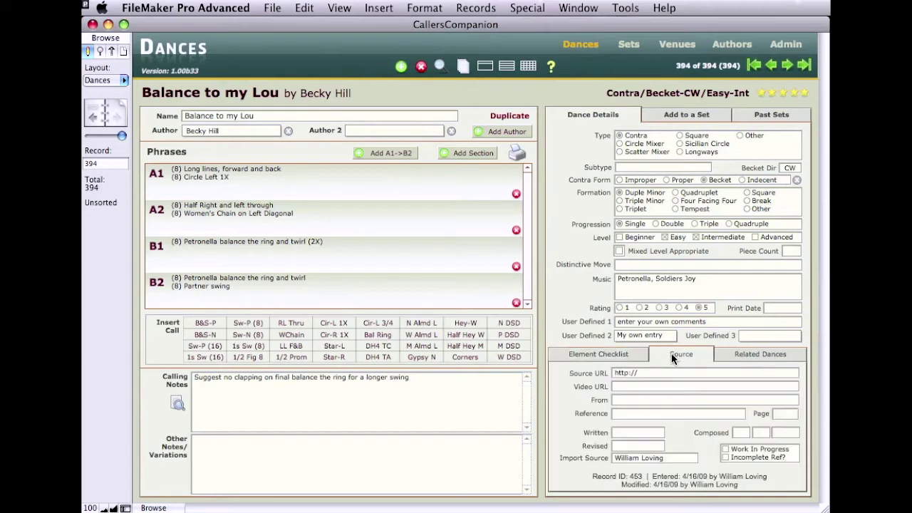
{"action": "left_click", "coordinate": [637, 386]}
{"action": "type", "text": "http"}
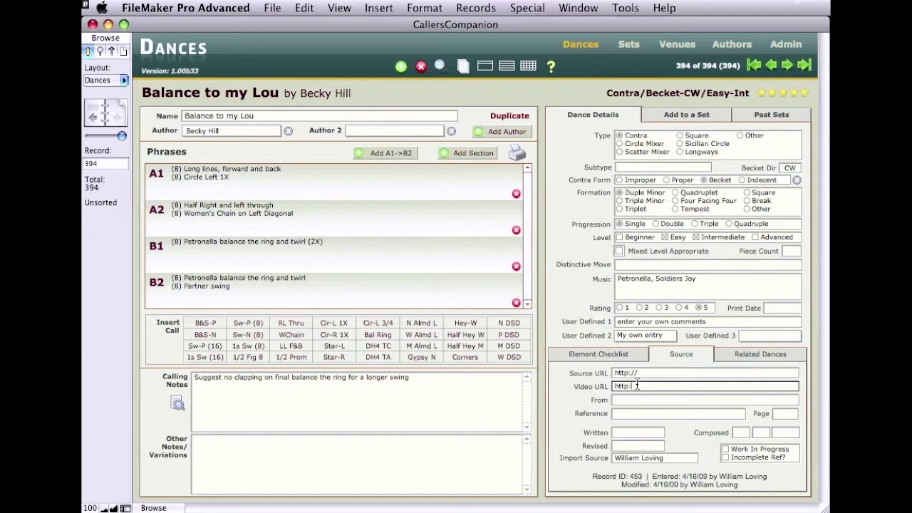
{"action": "type", "text": "://youtube.com"}
{"action": "key", "text": "Tab"}
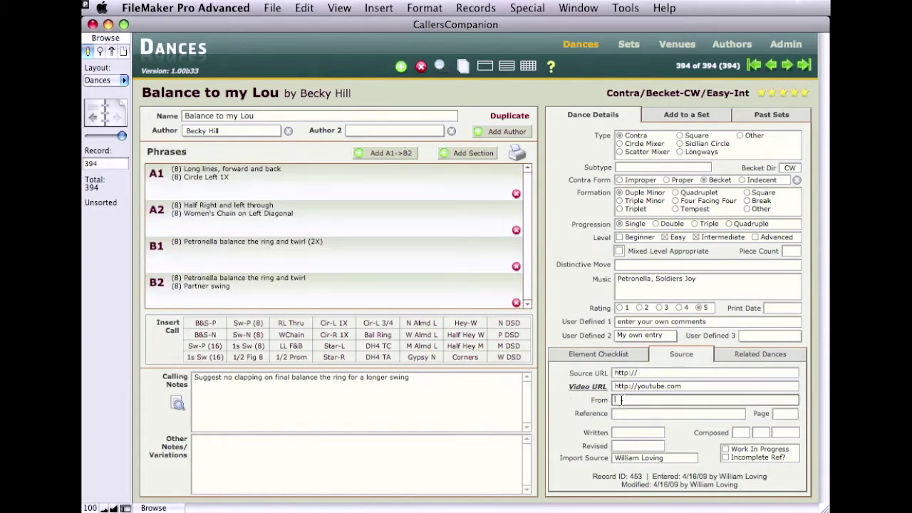
Fill in the name of the person the dance came from, completing it with the first suggested match.
{"action": "type", "text": "George"}
{"action": "key", "text": "Tab"}
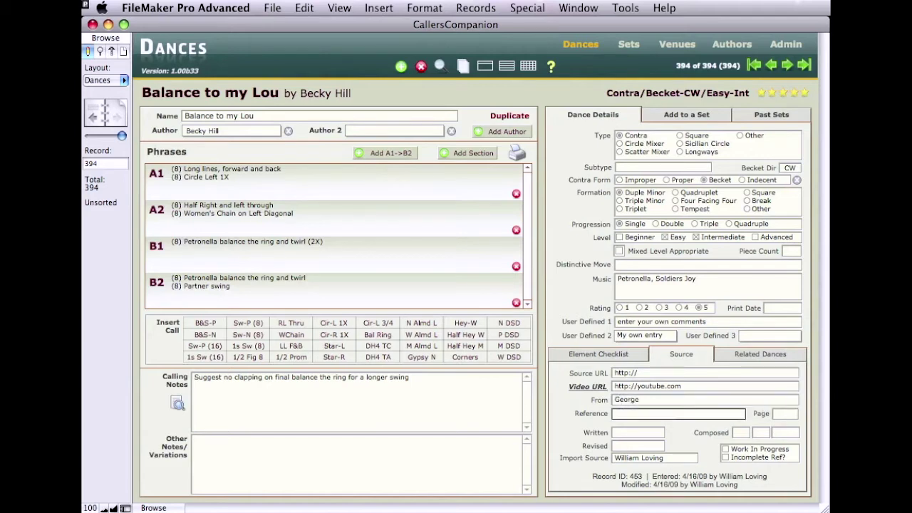
{"action": "key", "text": "shift+Tab"}
{"action": "key", "text": "Down"}
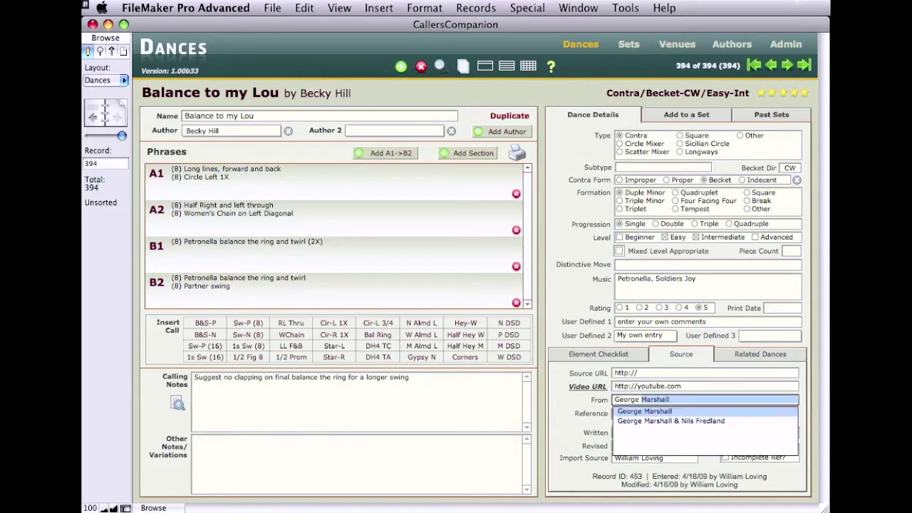
{"action": "key", "text": "Return"}
{"action": "key", "text": "Tab"}
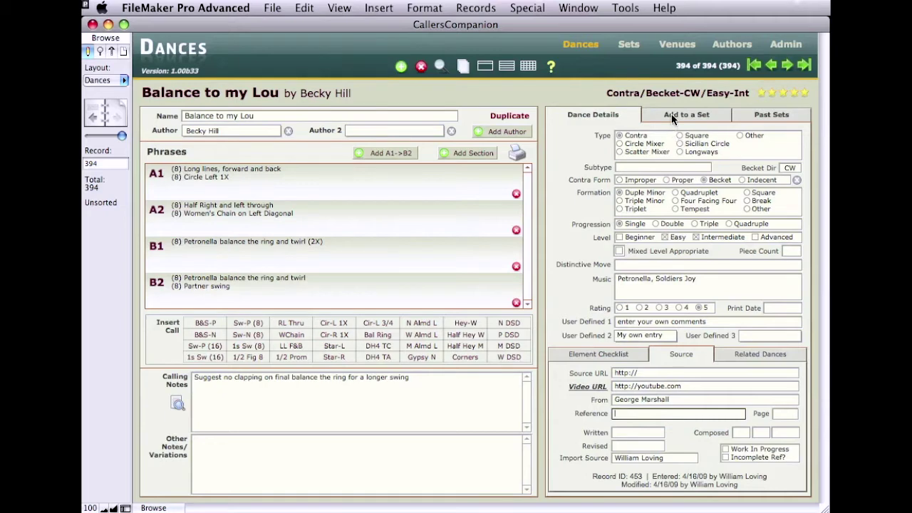
Create a new set at Guiding Star Grange dated 4/24/2009 and choose its caller.
{"action": "left_click", "coordinate": [635, 47]}
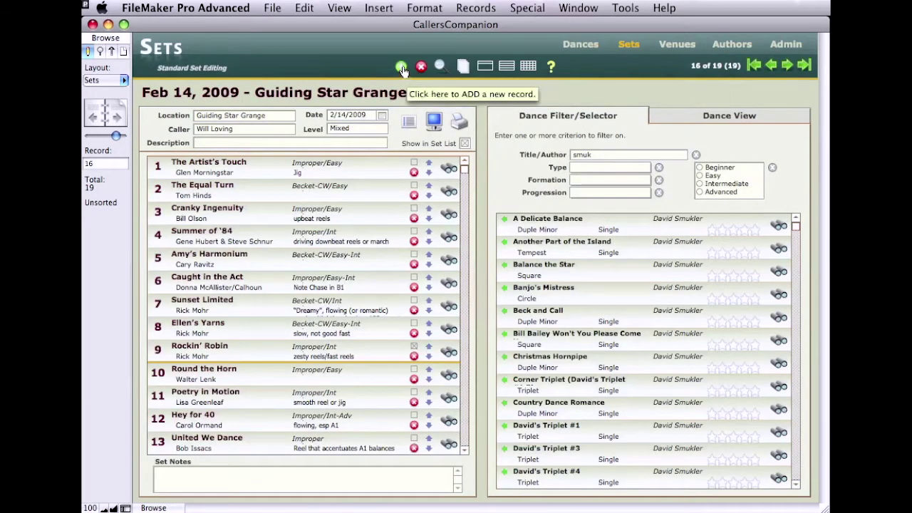
{"action": "left_click", "coordinate": [401, 68]}
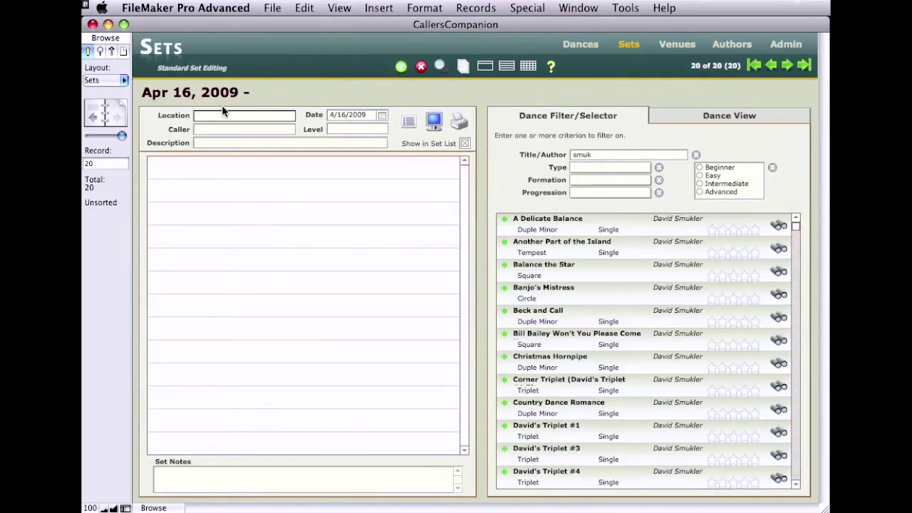
{"action": "type", "text": "Grange"}
{"action": "key", "text": "Tab"}
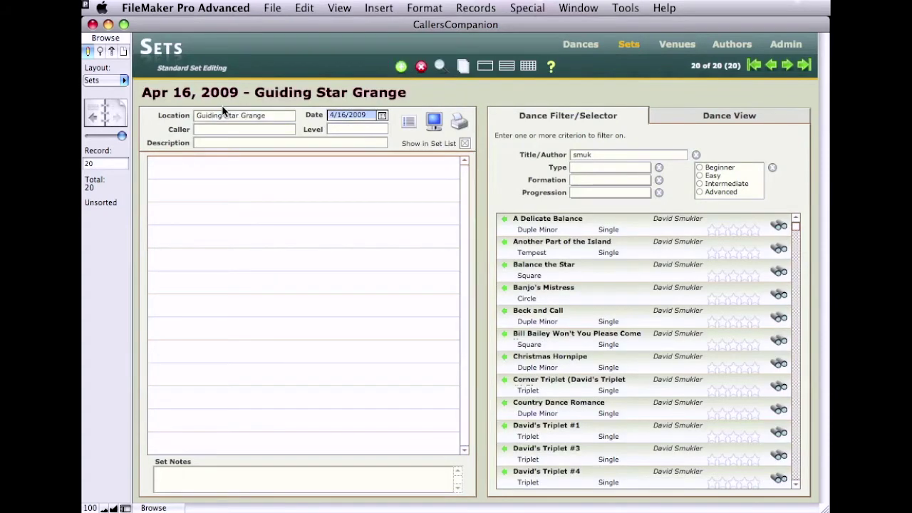
{"action": "left_click", "coordinate": [382, 116]}
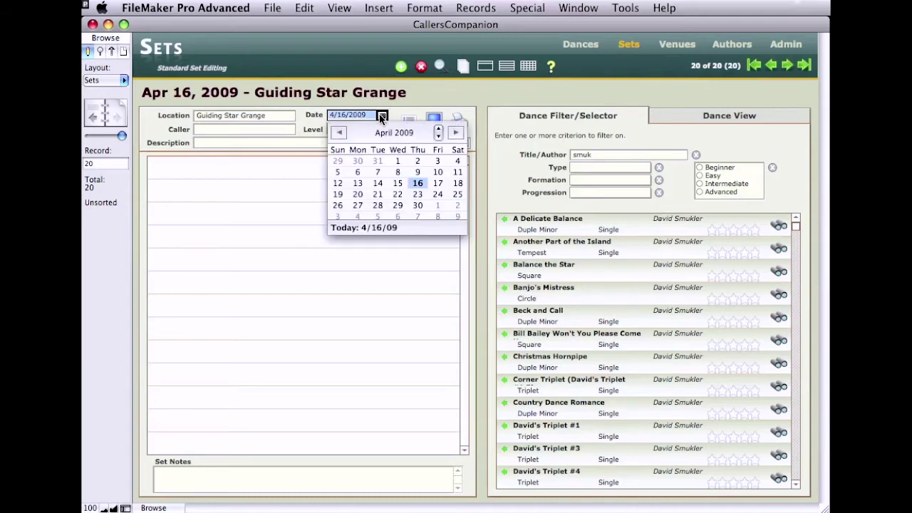
{"action": "left_click", "coordinate": [439, 196]}
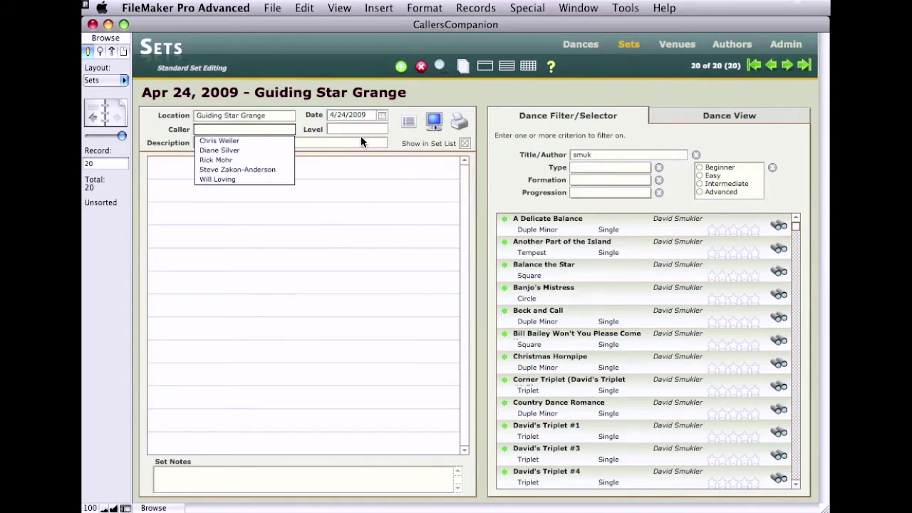
{"action": "left_click", "coordinate": [253, 179]}
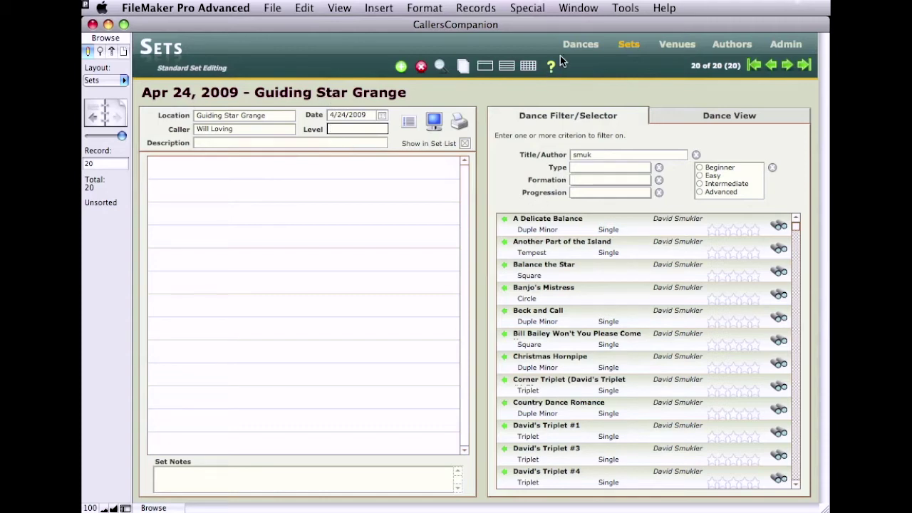
Add the dance Balance to my Lou to the 2009/04/24 - Guiding Star Grange set from its dance record.
{"action": "left_click", "coordinate": [583, 46]}
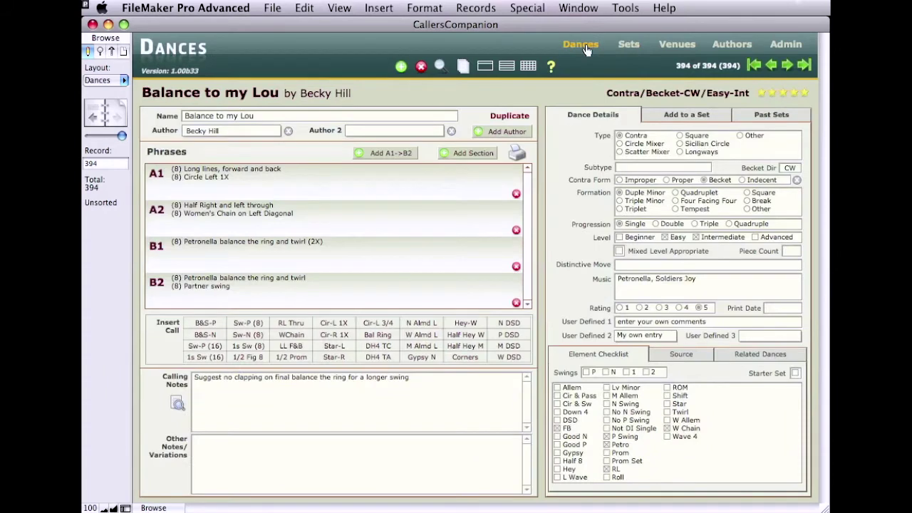
{"action": "left_click", "coordinate": [679, 113]}
{"action": "left_click", "coordinate": [680, 145]}
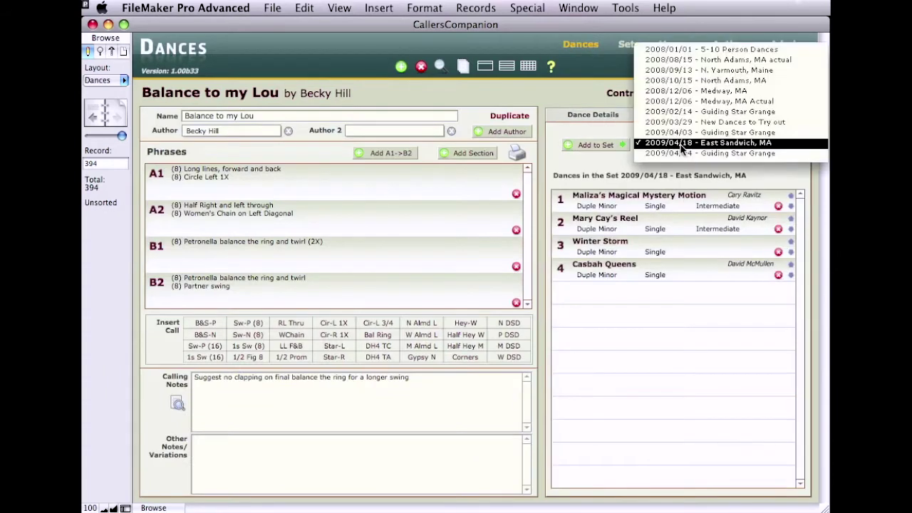
{"action": "left_click", "coordinate": [681, 150]}
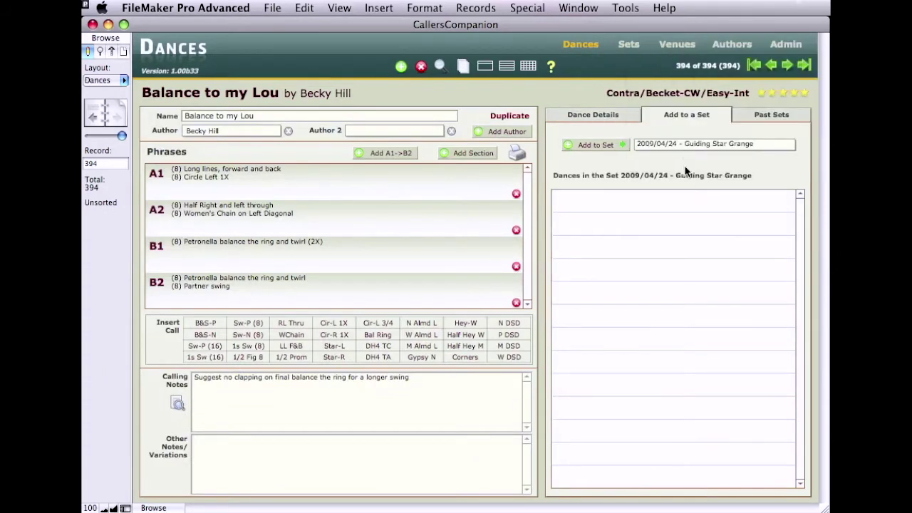
{"action": "left_click", "coordinate": [601, 149]}
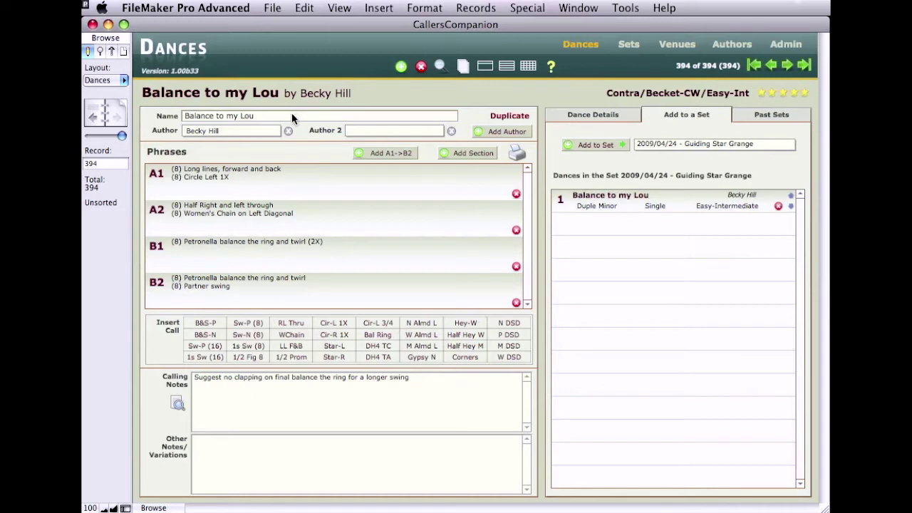
Find the dance with "treasure" in its name and add it to the 2009/04/24 Guiding Star Grange set.
{"action": "left_click", "coordinate": [438, 66]}
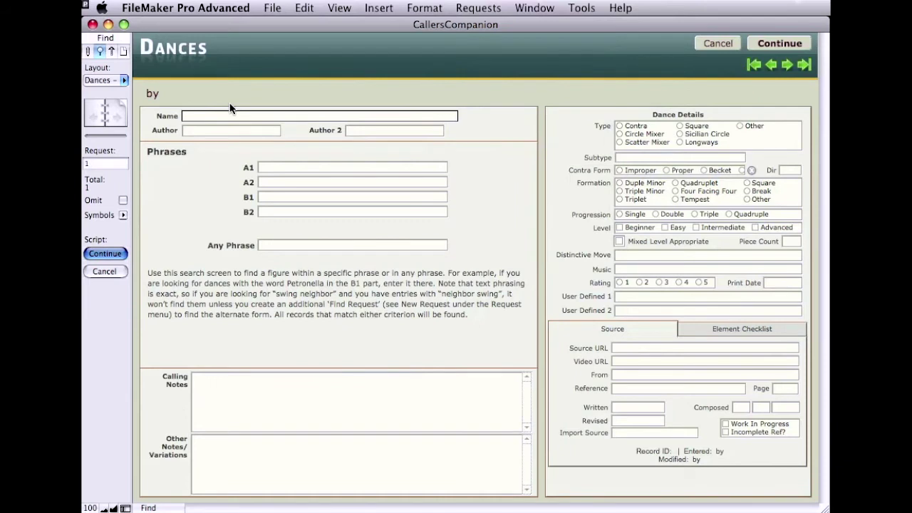
{"action": "type", "text": "treasue"}
{"action": "key", "text": "Return"}
{"action": "key", "text": "Return"}
{"action": "type", "text": "treasure"}
{"action": "key", "text": "Return"}
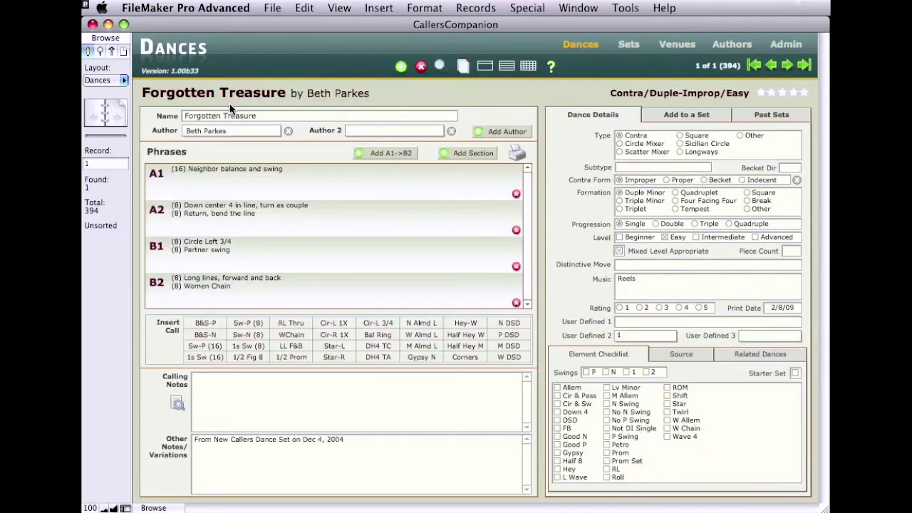
{"action": "left_click", "coordinate": [658, 119]}
{"action": "left_click", "coordinate": [603, 145]}
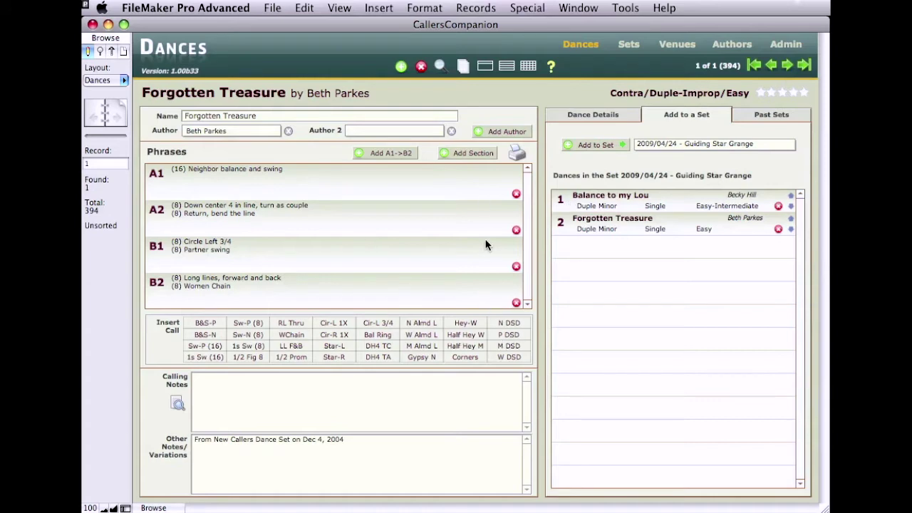
In the Guiding Star Grange set, filter the dances by their author's surname and add Mary Cay's Reel and The Baby Rose.
{"action": "left_click", "coordinate": [627, 46]}
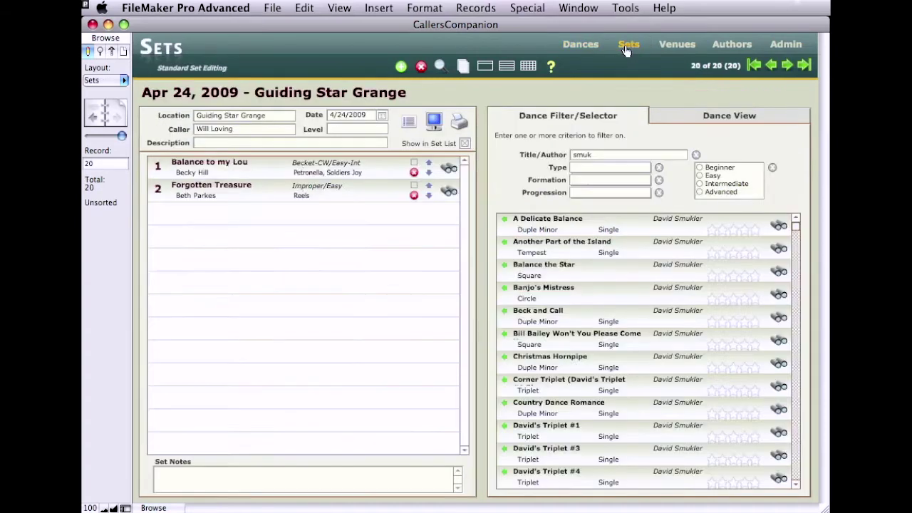
{"action": "left_click", "coordinate": [605, 155]}
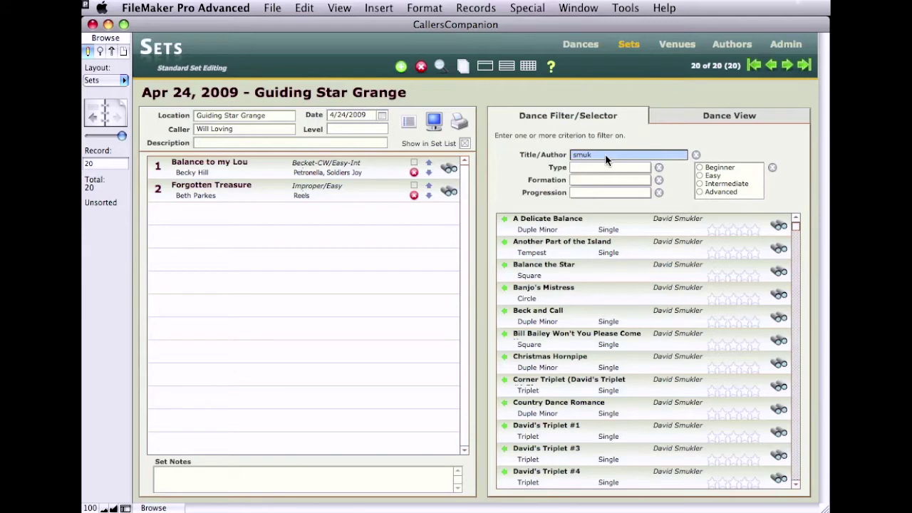
{"action": "type", "text": "kaynor"}
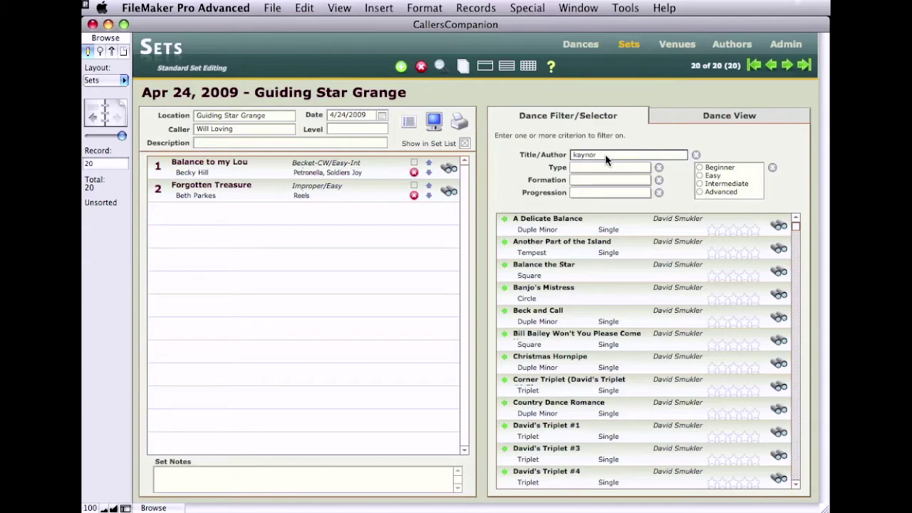
{"action": "key", "text": "Return"}
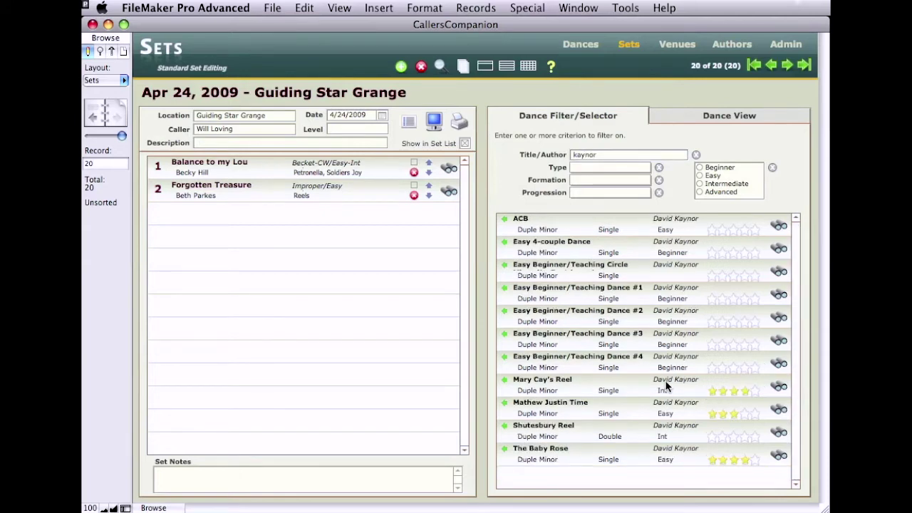
{"action": "left_click", "coordinate": [504, 380]}
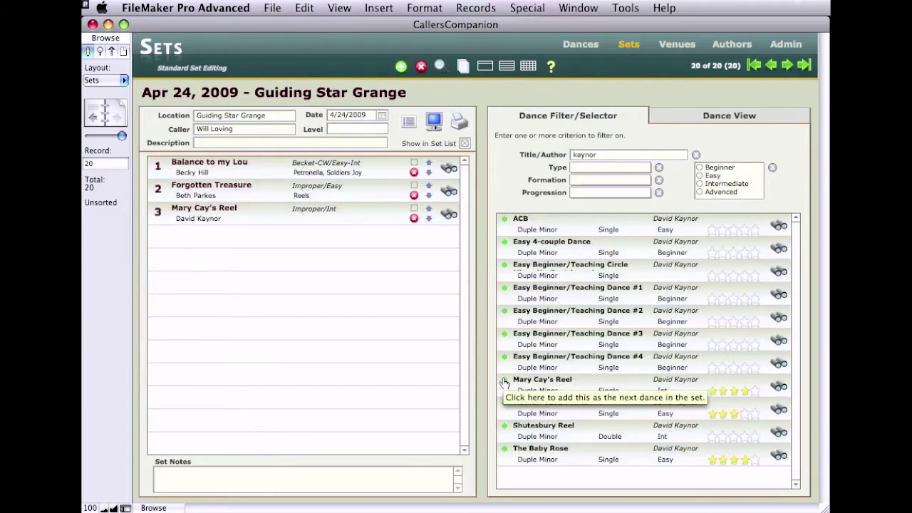
{"action": "left_click", "coordinate": [504, 453]}
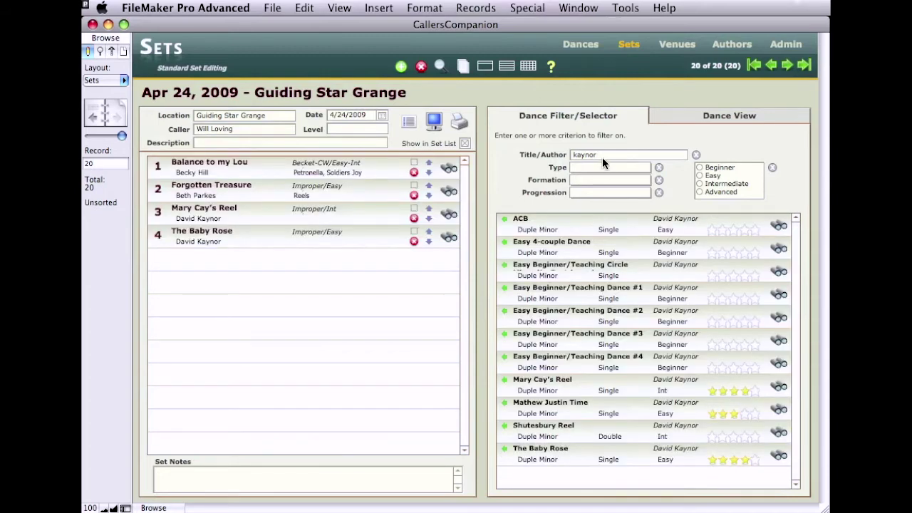
Filter the available dances by "hay" and add Hay in the Barn to the set.
{"action": "left_click", "coordinate": [602, 154]}
{"action": "type", "text": "hay"}
{"action": "key", "text": "Return"}
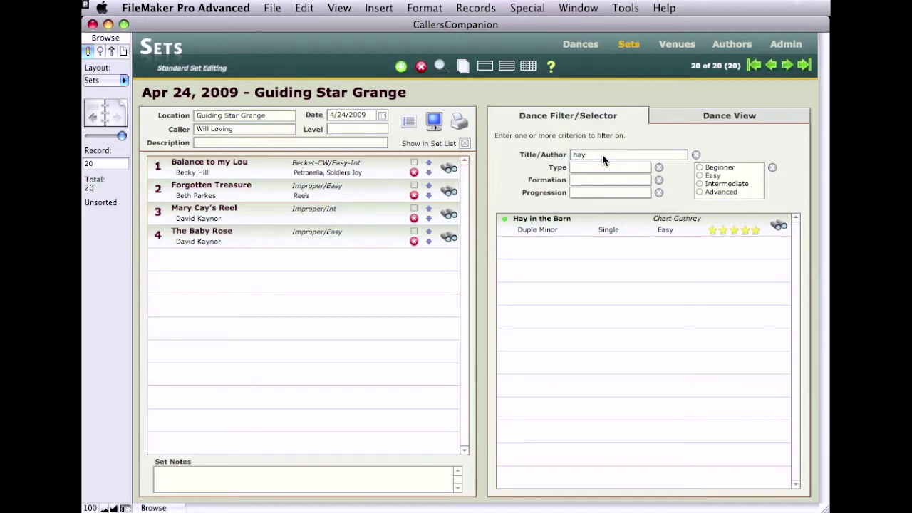
{"action": "left_click", "coordinate": [506, 218]}
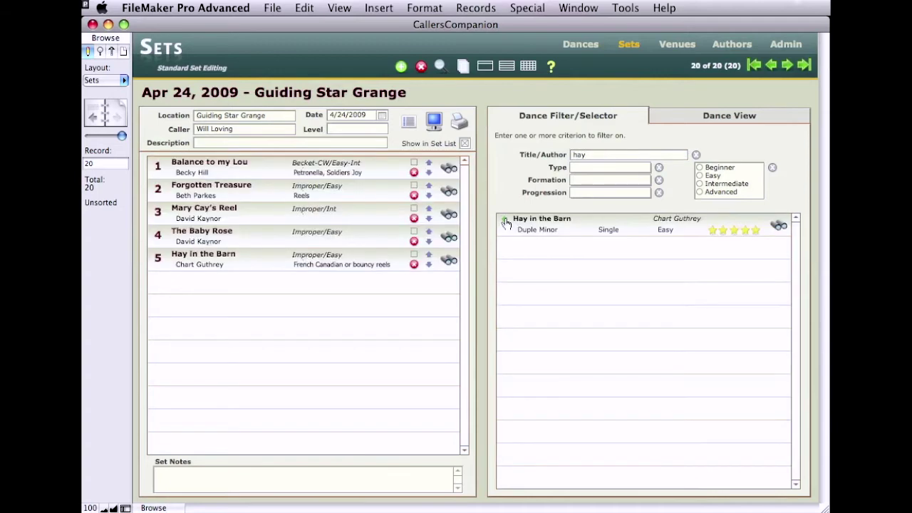
Filter the available dances by their author's surname and add Sunset Limited and Trip to Peterborough to the set.
{"action": "left_click", "coordinate": [598, 158]}
{"action": "type", "text": "mohr"}
{"action": "key", "text": "Return"}
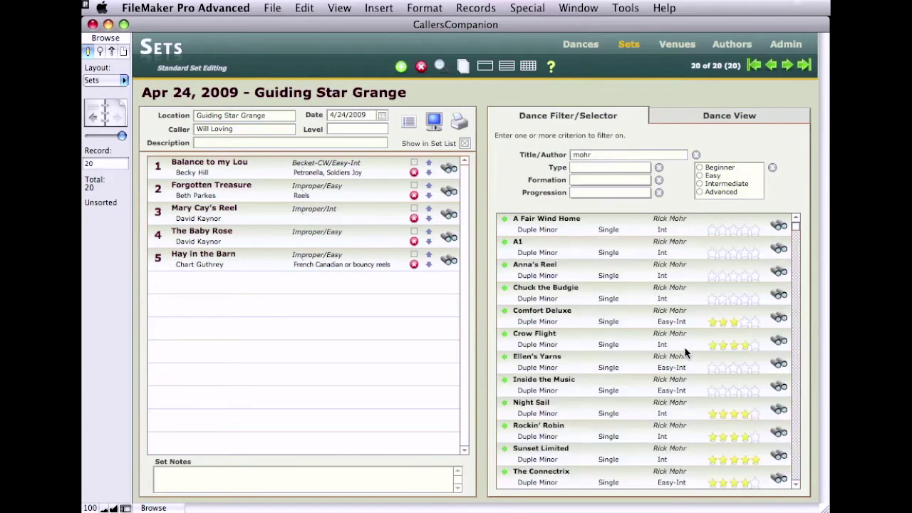
{"action": "left_click", "coordinate": [507, 451]}
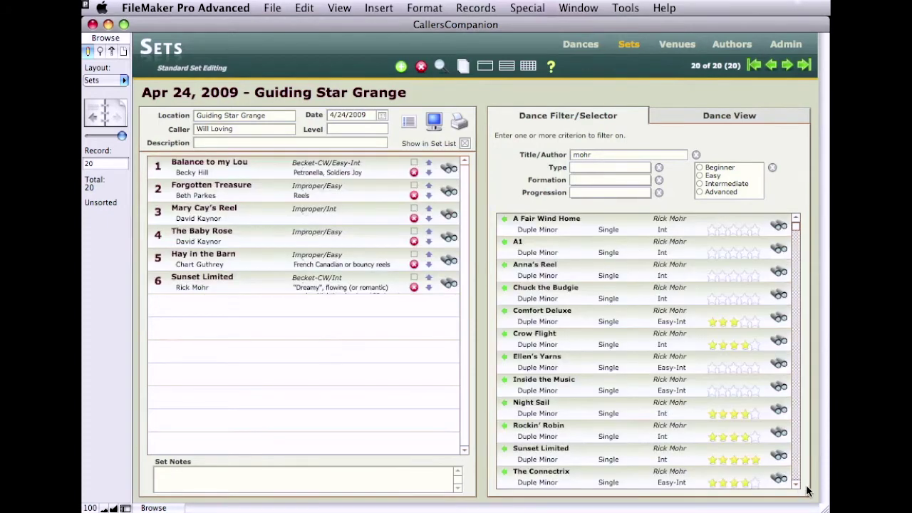
{"action": "left_click", "coordinate": [796, 485]}
{"action": "left_click", "coordinate": [796, 484]}
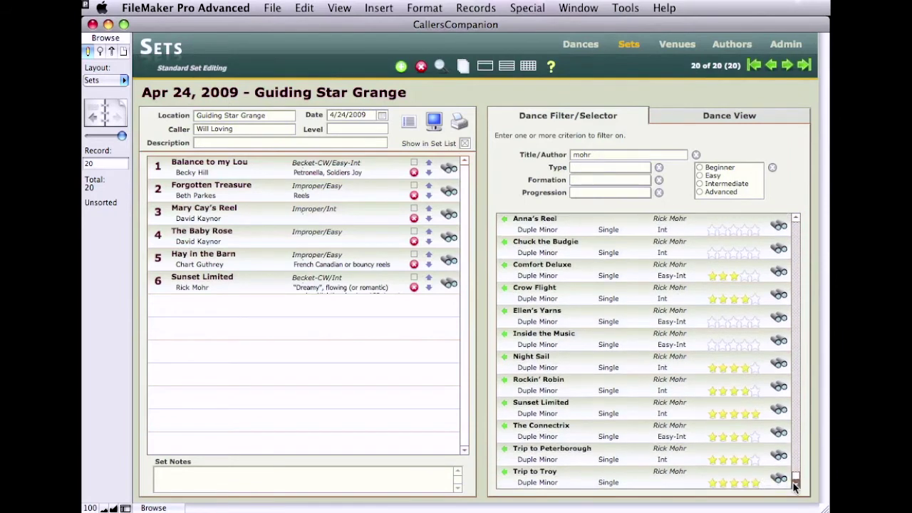
{"action": "left_click", "coordinate": [505, 449]}
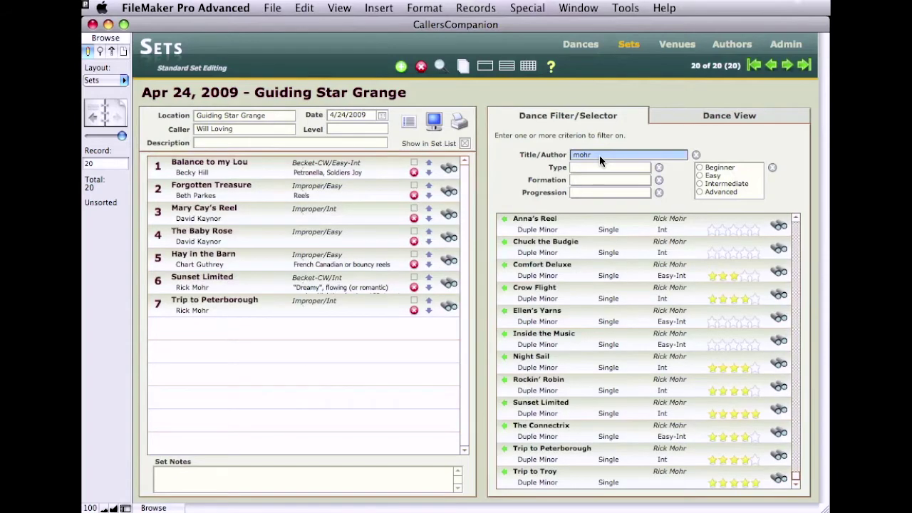
Replace the title/author filter with Triple progression, add Eleanor's Reel to the set, and clear the progression filter.
{"action": "key", "text": "BackSpace"}
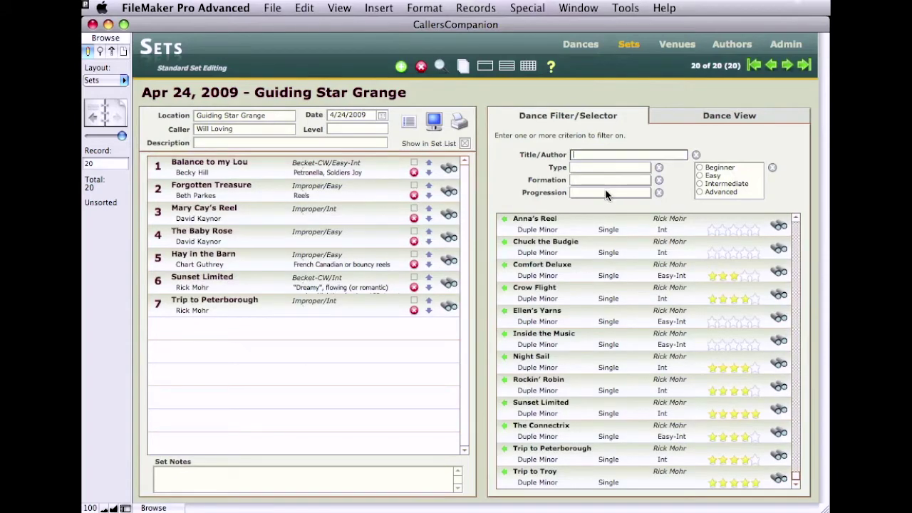
{"action": "left_click", "coordinate": [605, 191]}
{"action": "left_click", "coordinate": [647, 208]}
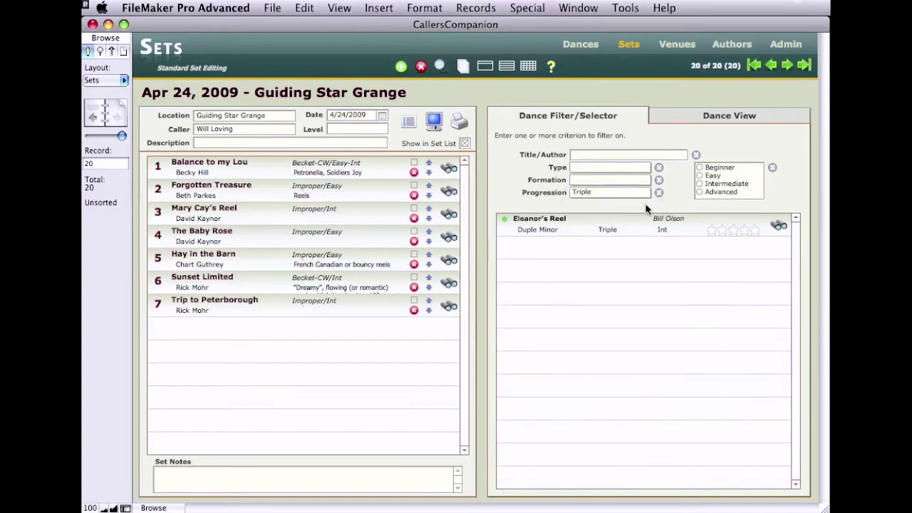
{"action": "left_click", "coordinate": [504, 222]}
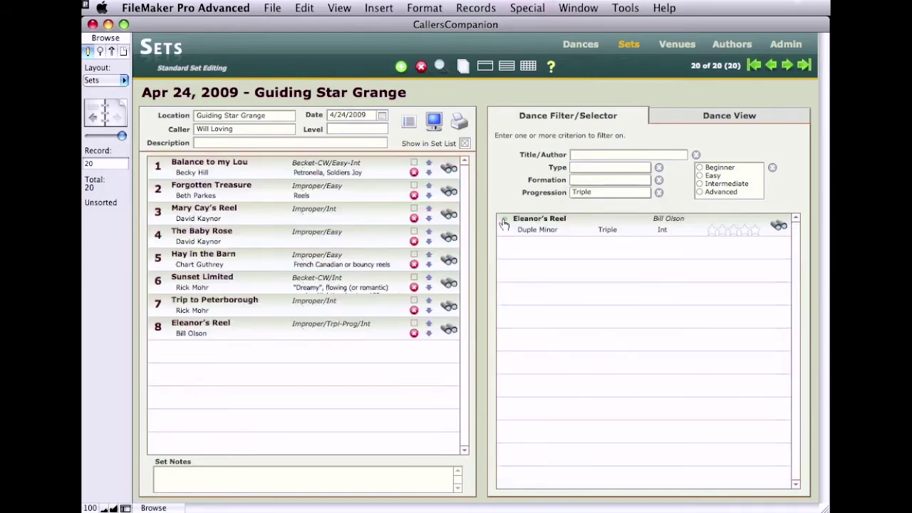
{"action": "left_click", "coordinate": [657, 194]}
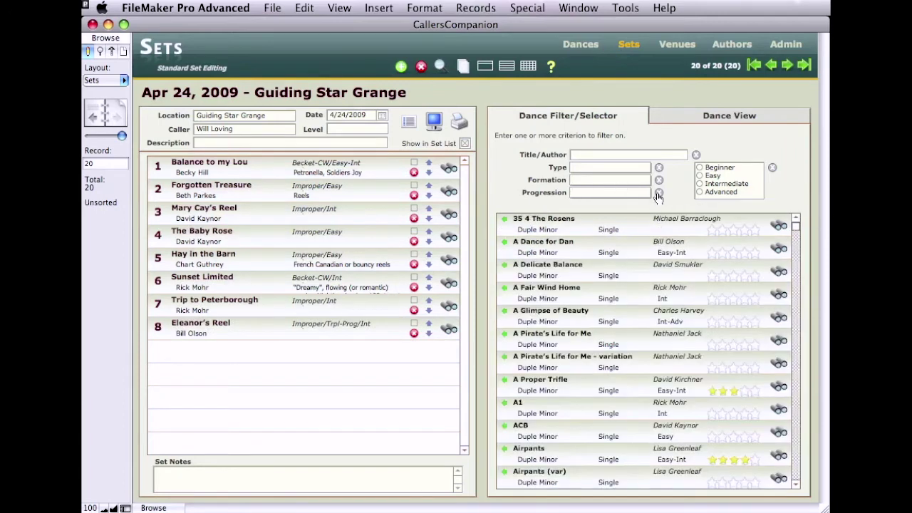
Filter the available dances by their author's surname and add Angel's Flight to the set.
{"action": "left_click", "coordinate": [608, 154]}
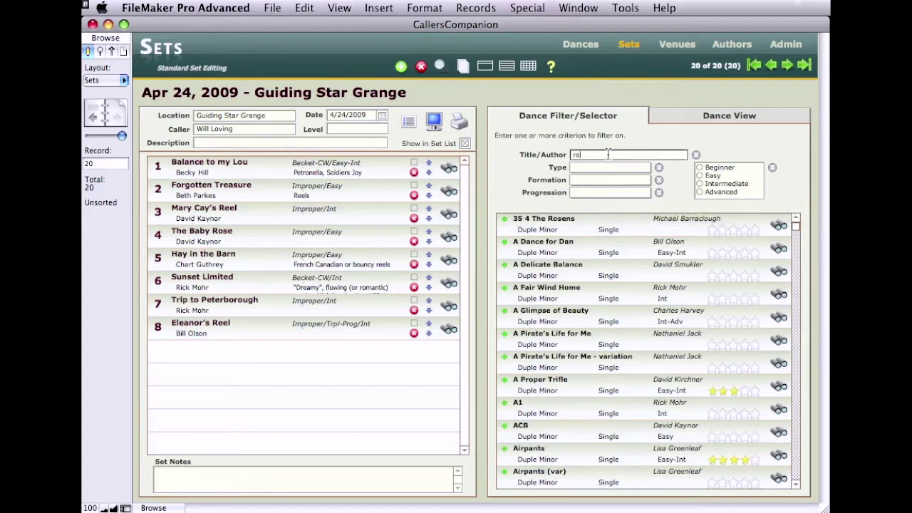
{"action": "key", "text": "BackSpace"}
{"action": "key", "text": "Return"}
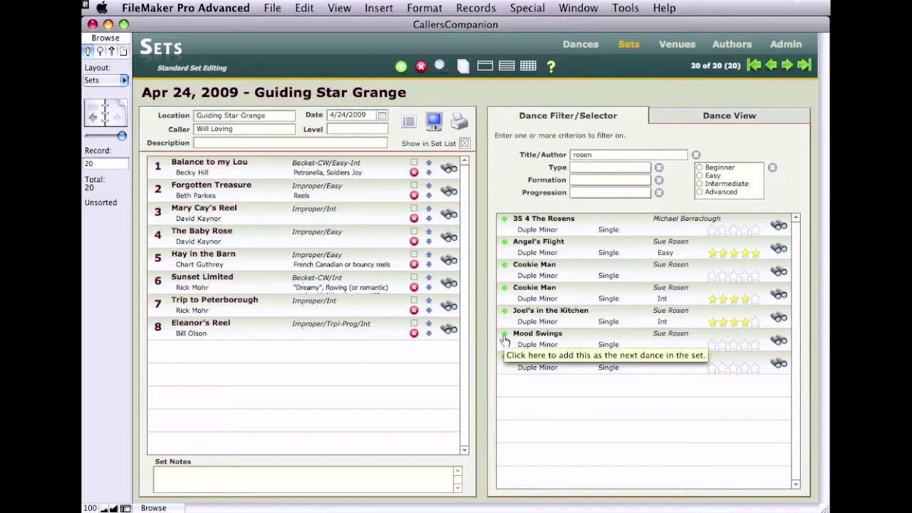
{"action": "left_click", "coordinate": [503, 242]}
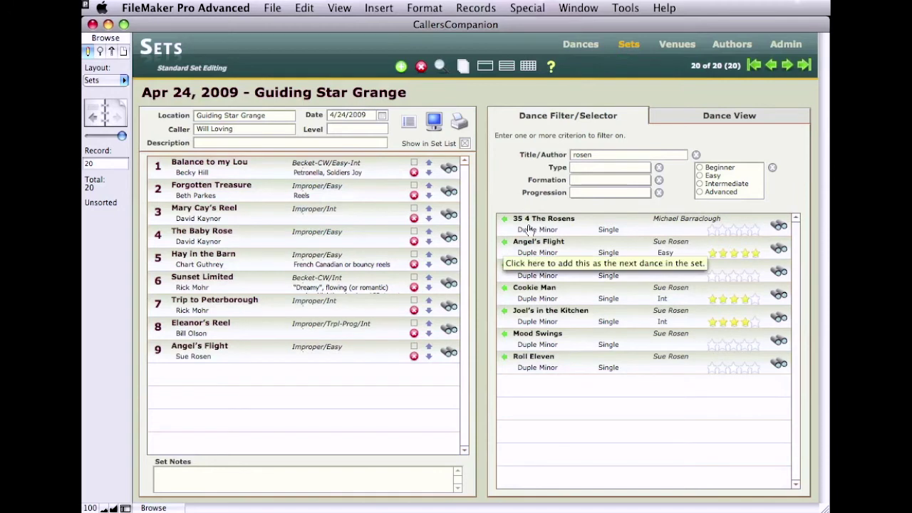
Filter the available dances by their author's surname and add Frederick Reel and Another Nice Combination to the set.
{"action": "left_click", "coordinate": [599, 157]}
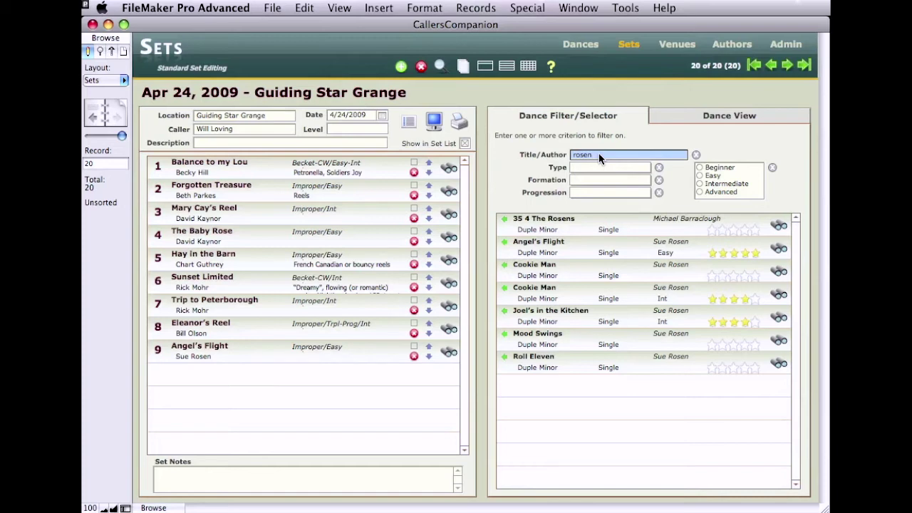
{"action": "key", "text": "BackSpace"}
{"action": "type", "text": "hinds"}
{"action": "key", "text": "Return"}
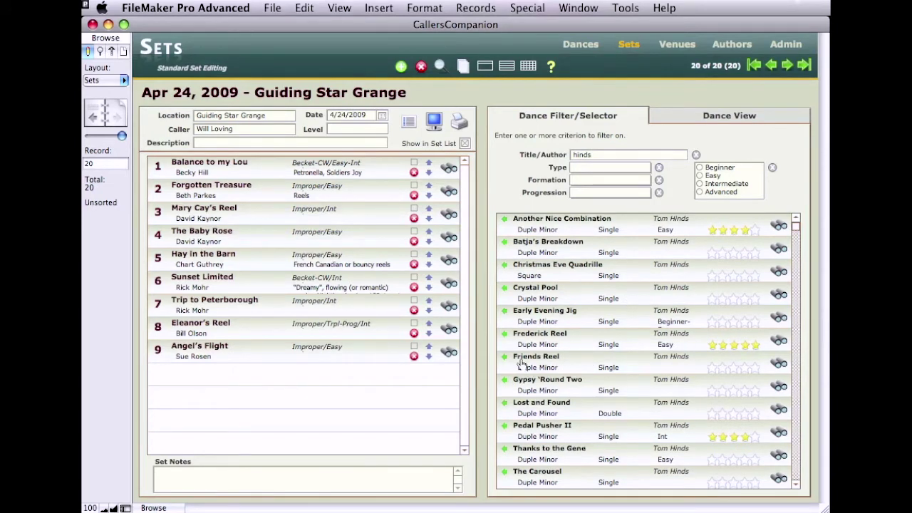
{"action": "left_click", "coordinate": [504, 335]}
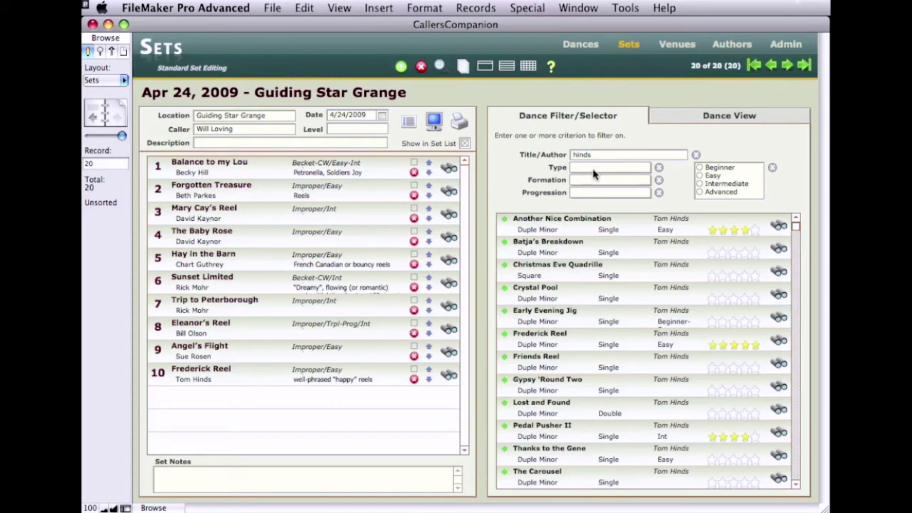
{"action": "left_click", "coordinate": [504, 220]}
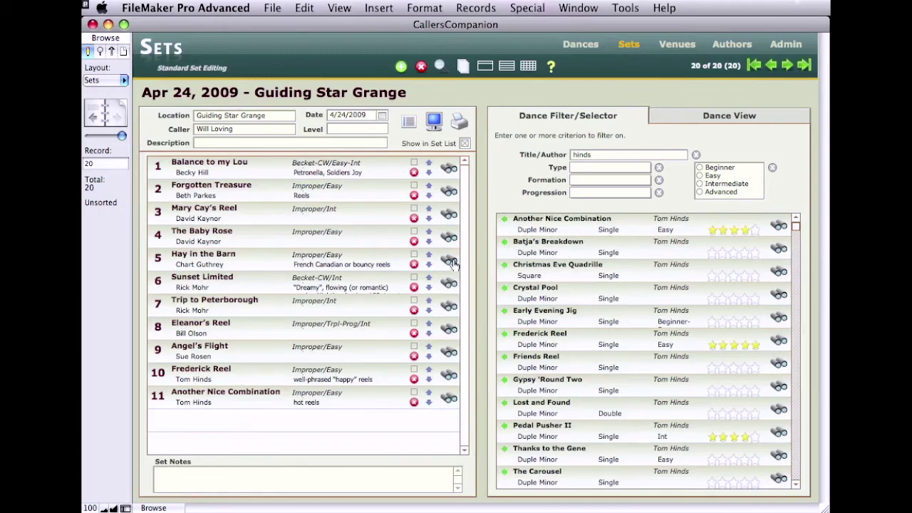
Move The Baby Rose up one place in the set order and from there straight to the top.
{"action": "mouse_move", "coordinate": [453, 264]}
{"action": "mouse_move", "coordinate": [449, 244]}
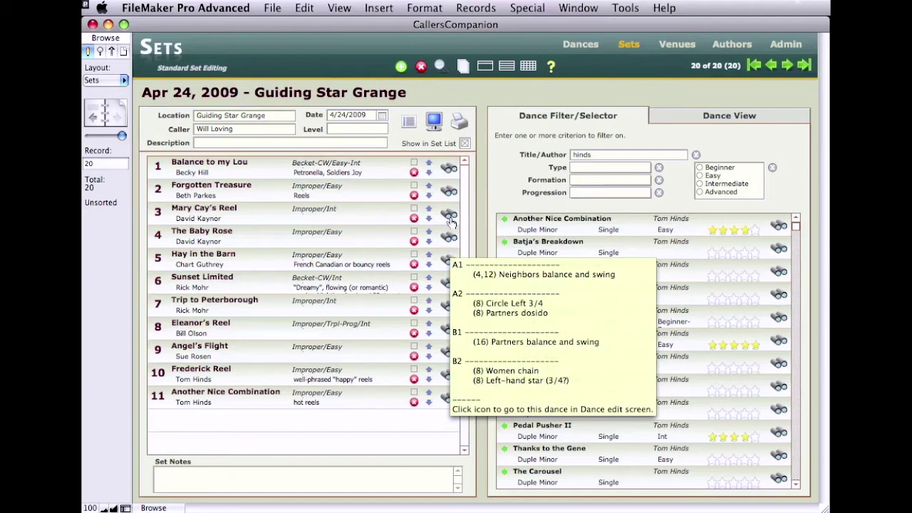
{"action": "mouse_move", "coordinate": [450, 218]}
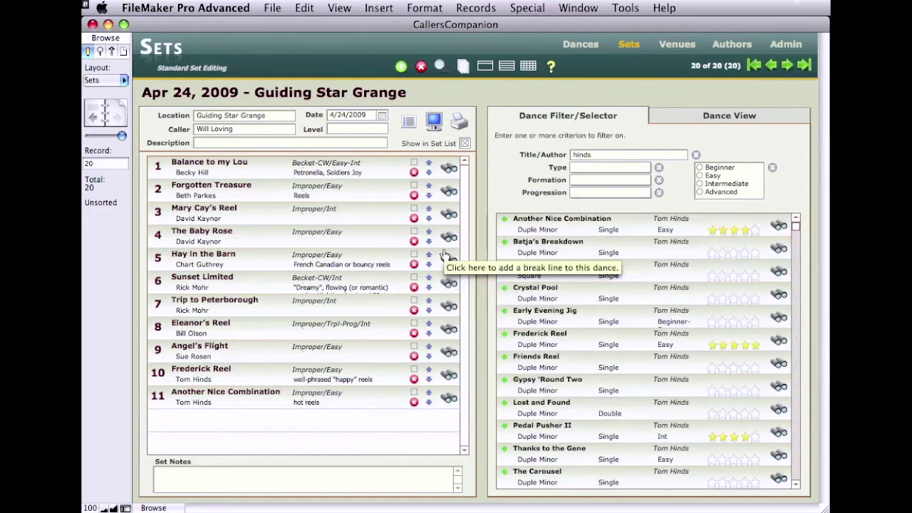
{"action": "mouse_move", "coordinate": [441, 307]}
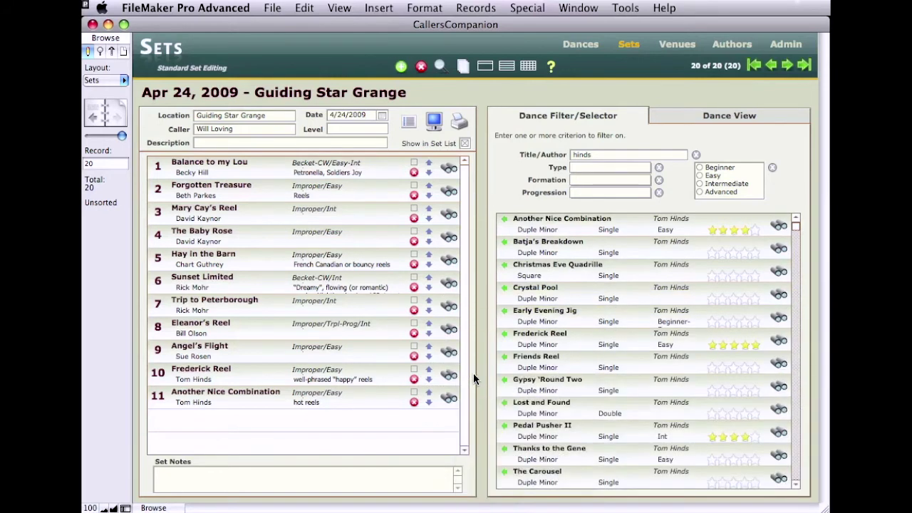
{"action": "left_click", "coordinate": [429, 232]}
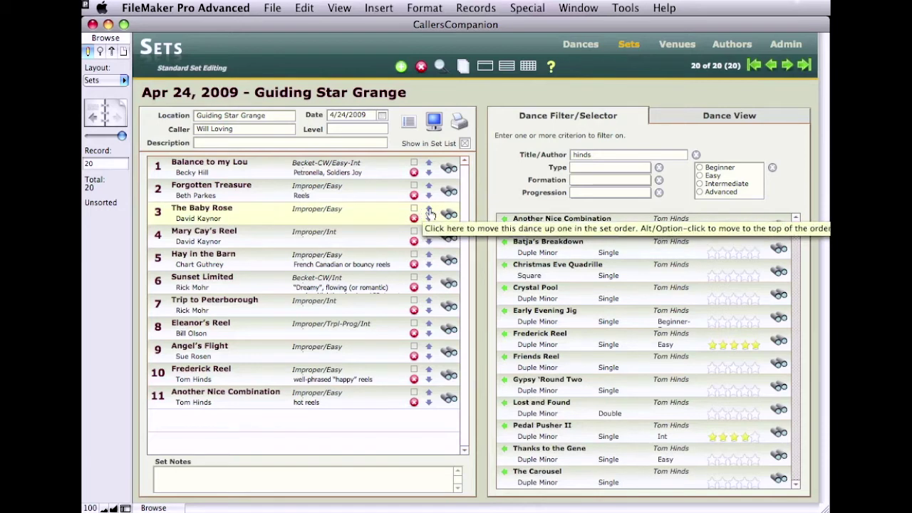
{"action": "left_click", "coordinate": [428, 210], "text": "alt"}
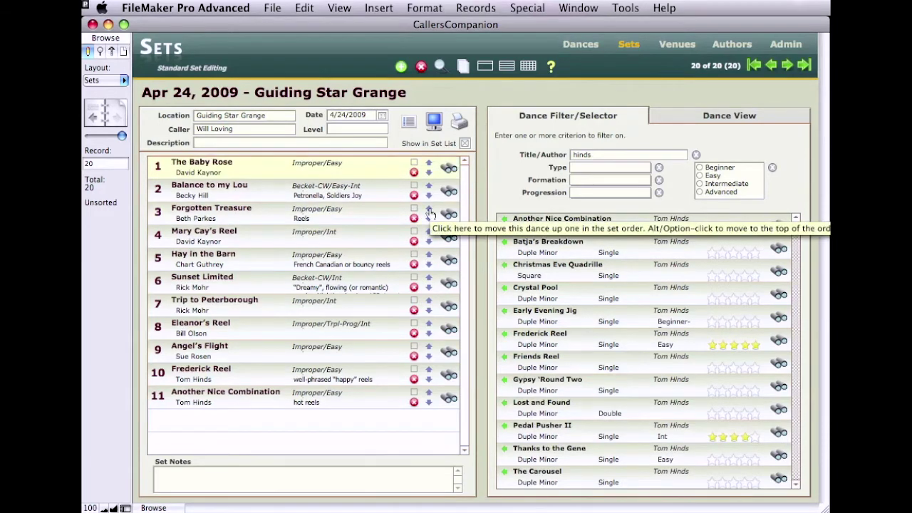
Move Hay in the Barn to the end of the set order and add a break line to Trip to Peterborough.
{"action": "left_click", "coordinate": [426, 264], "text": "alt"}
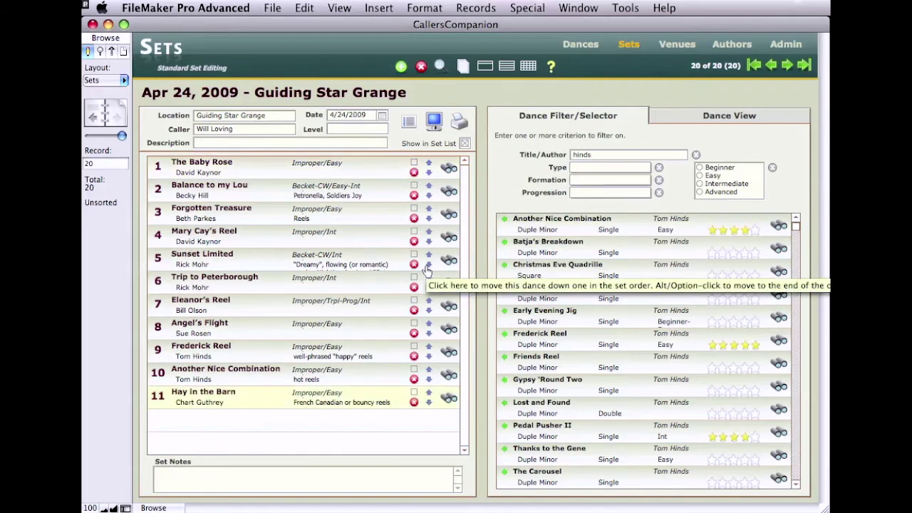
{"action": "left_click", "coordinate": [336, 289]}
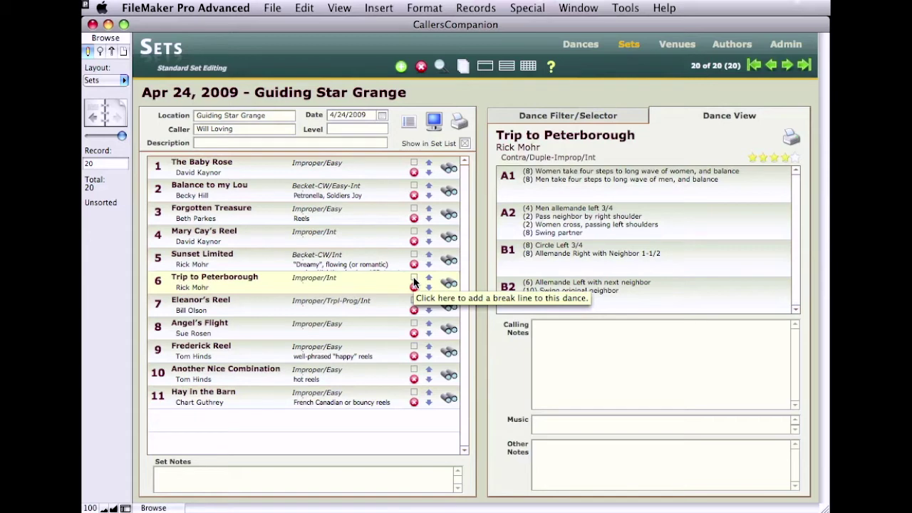
{"action": "left_click", "coordinate": [414, 279]}
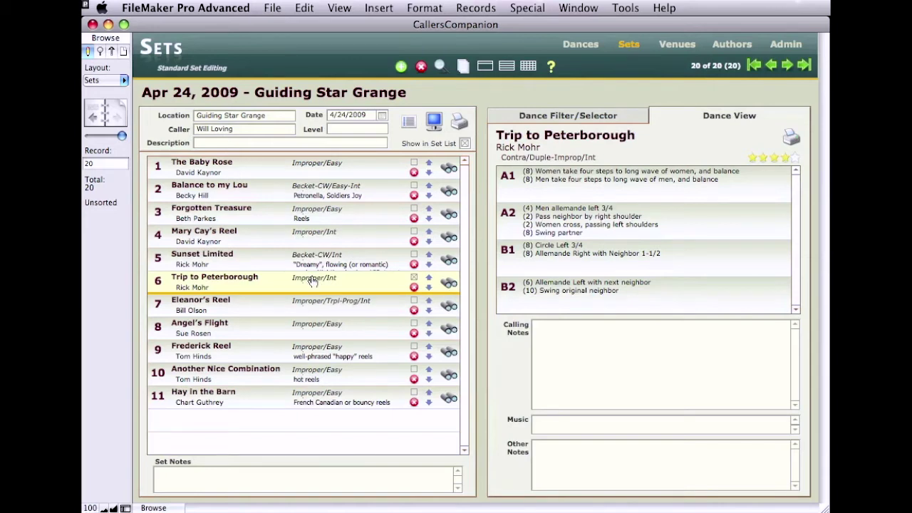
View the details of Mary Cay's Reel, Forgotten Treasure and Balance to my Lou from the set.
{"action": "left_click", "coordinate": [247, 231]}
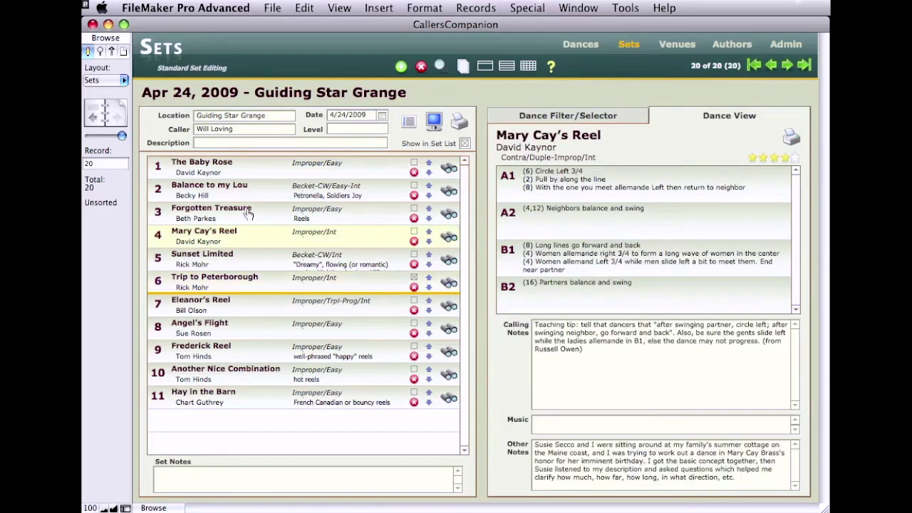
{"action": "left_click", "coordinate": [248, 214]}
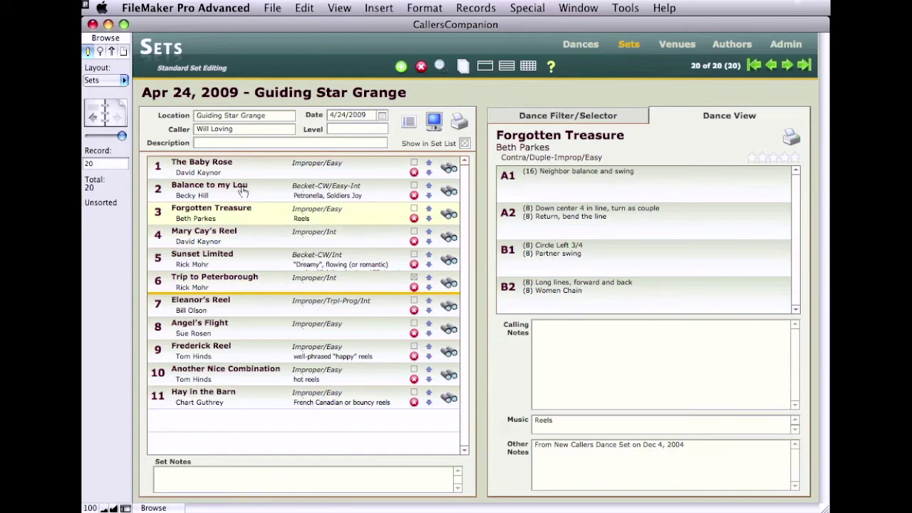
{"action": "left_click", "coordinate": [243, 189]}
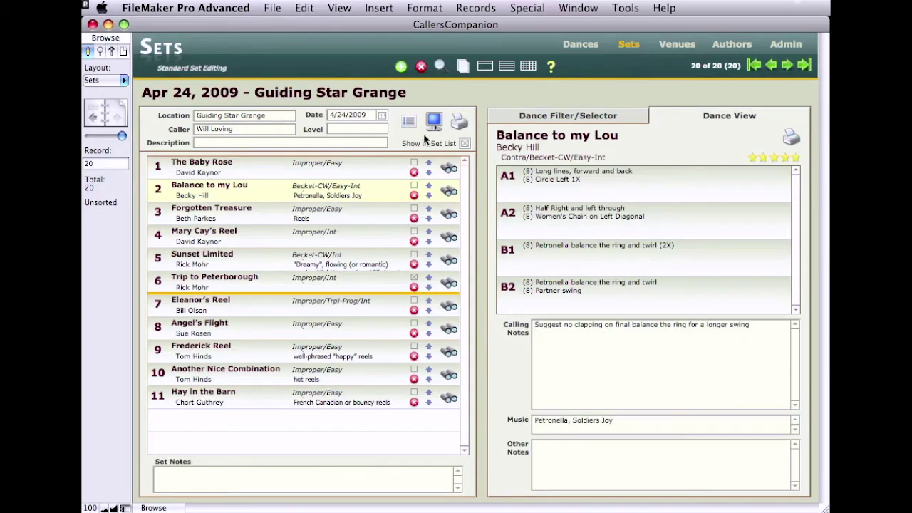
Preview the one-page printout of the set list and continue back to the set.
{"action": "left_click", "coordinate": [459, 126]}
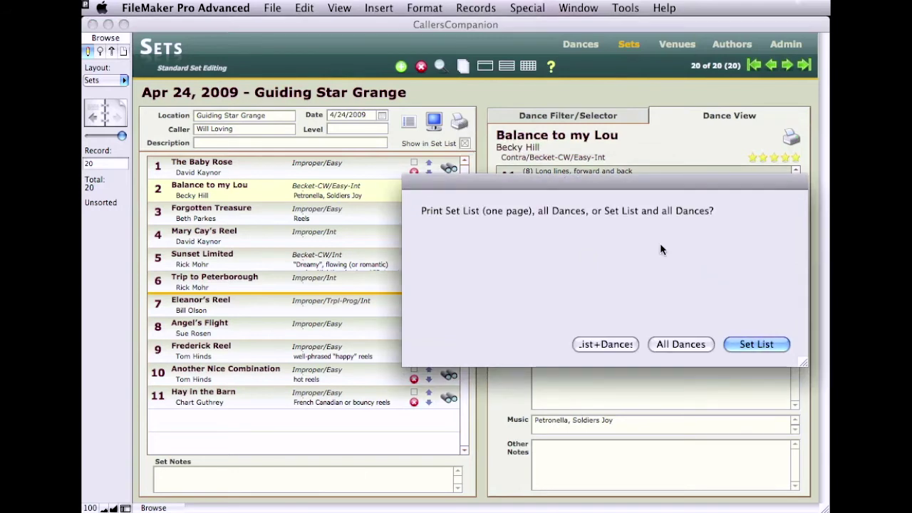
{"action": "left_click", "coordinate": [767, 344]}
{"action": "key", "text": "super+p"}
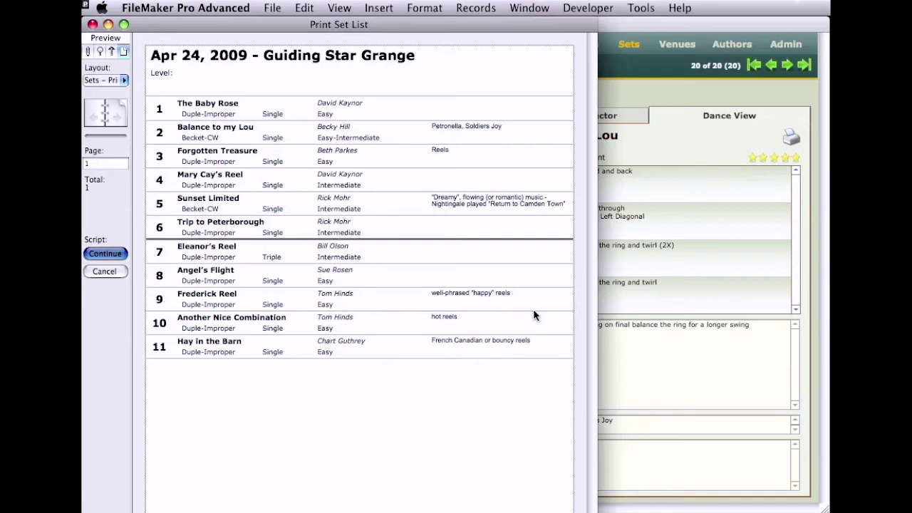
{"action": "key", "text": "Return"}
{"action": "key", "text": "Return"}
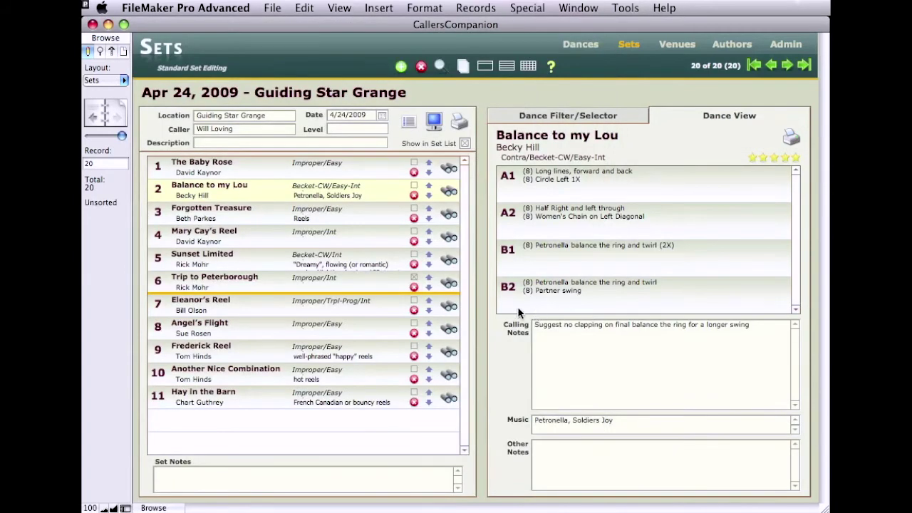
Preview the printout of all dances in the set, page through to Angel's Flight, and continue back to the set.
{"action": "left_click", "coordinate": [459, 123]}
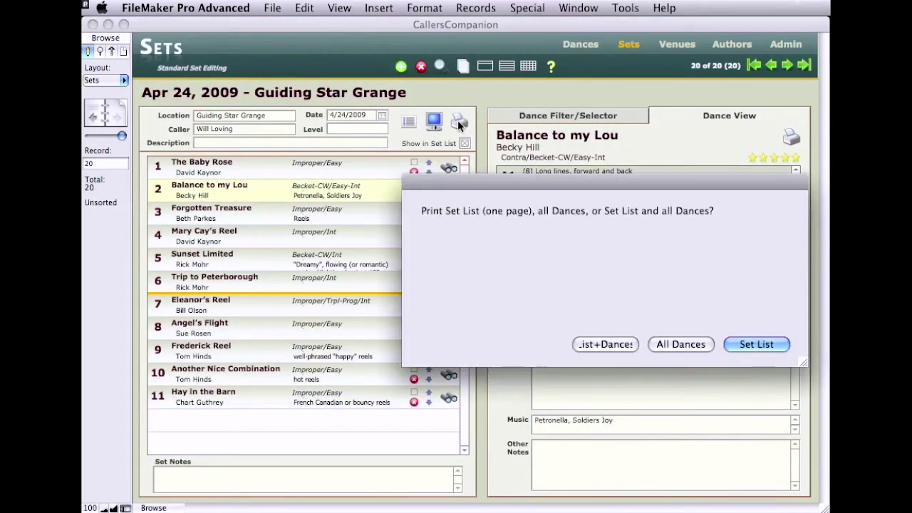
{"action": "left_click", "coordinate": [700, 345]}
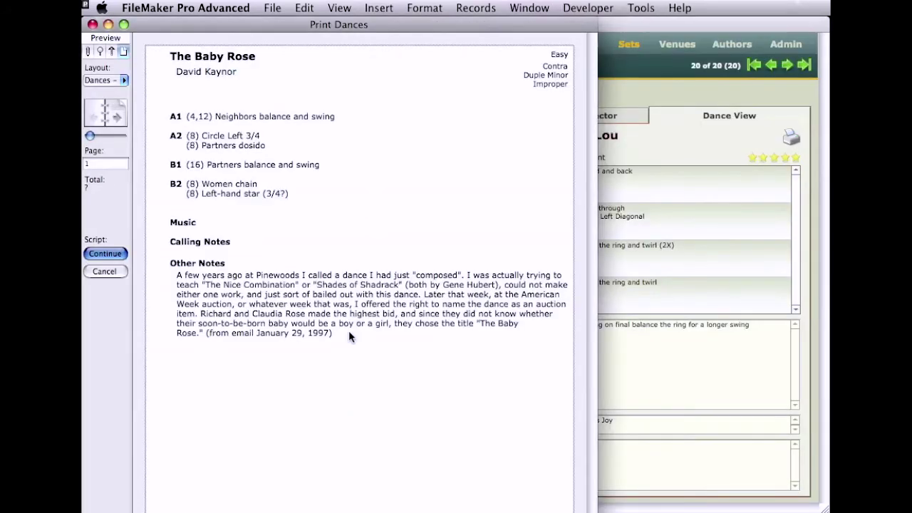
{"action": "left_click", "coordinate": [105, 116]}
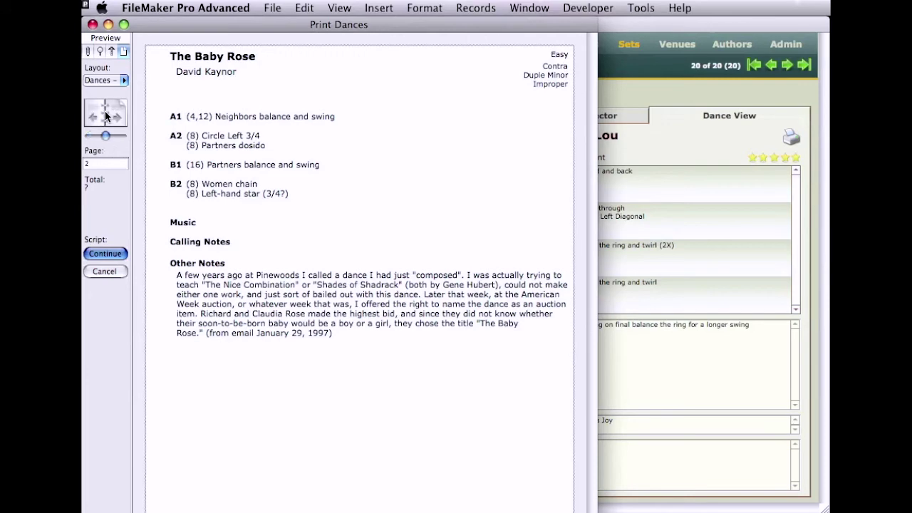
{"action": "left_click", "coordinate": [105, 116]}
{"action": "left_click", "coordinate": [105, 116]}
{"action": "left_click", "coordinate": [106, 116]}
{"action": "left_click", "coordinate": [105, 116]}
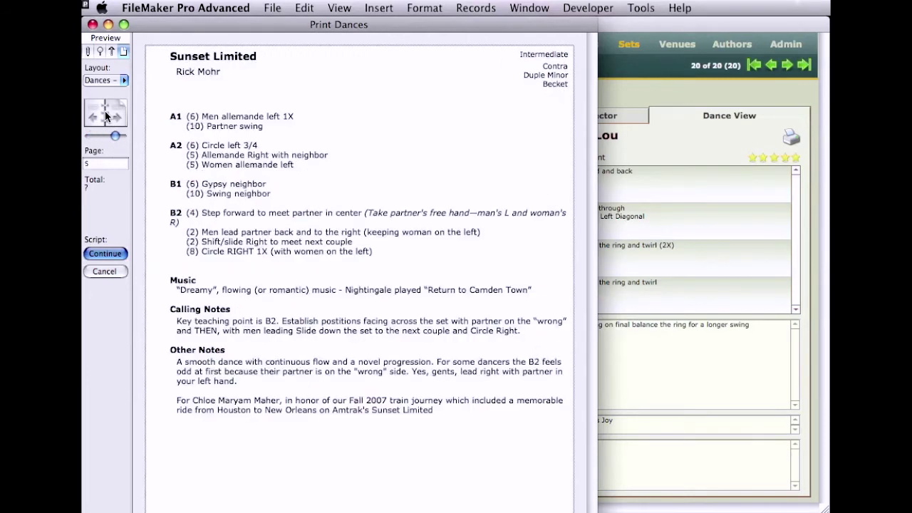
{"action": "left_click", "coordinate": [105, 116]}
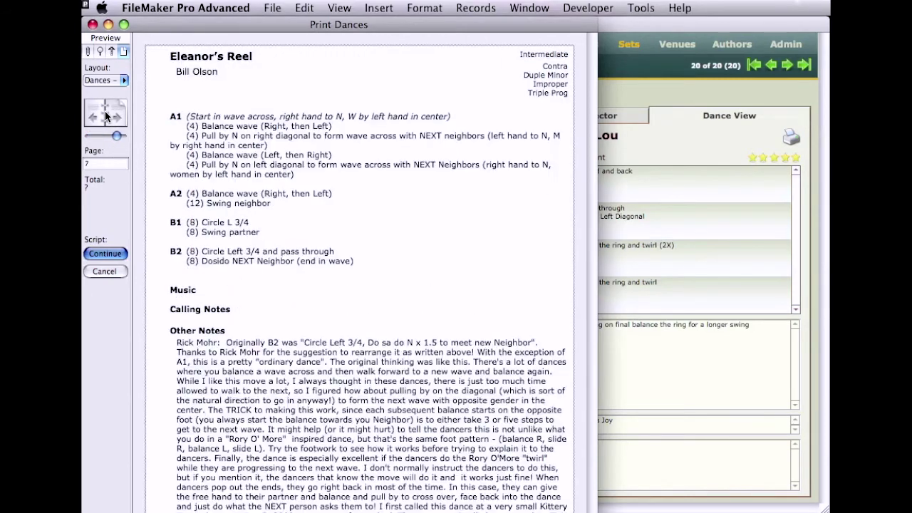
{"action": "left_click", "coordinate": [105, 116]}
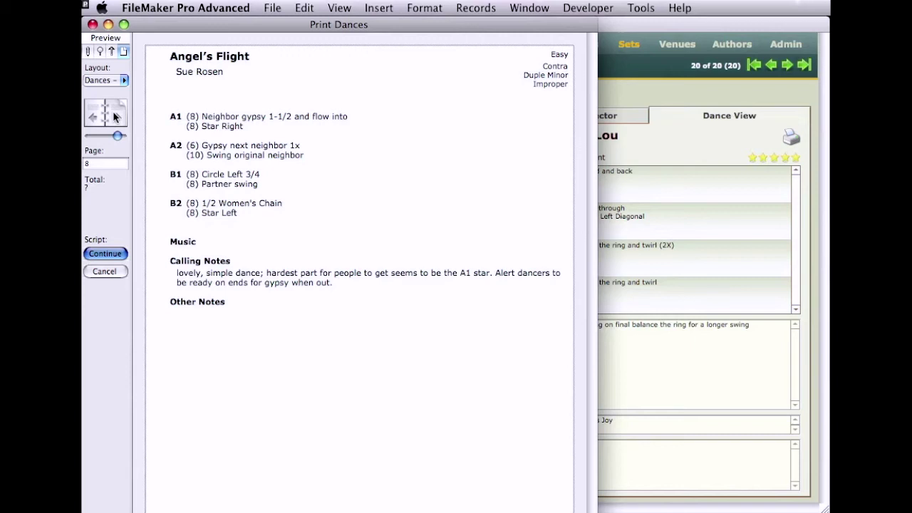
{"action": "left_click", "coordinate": [106, 254]}
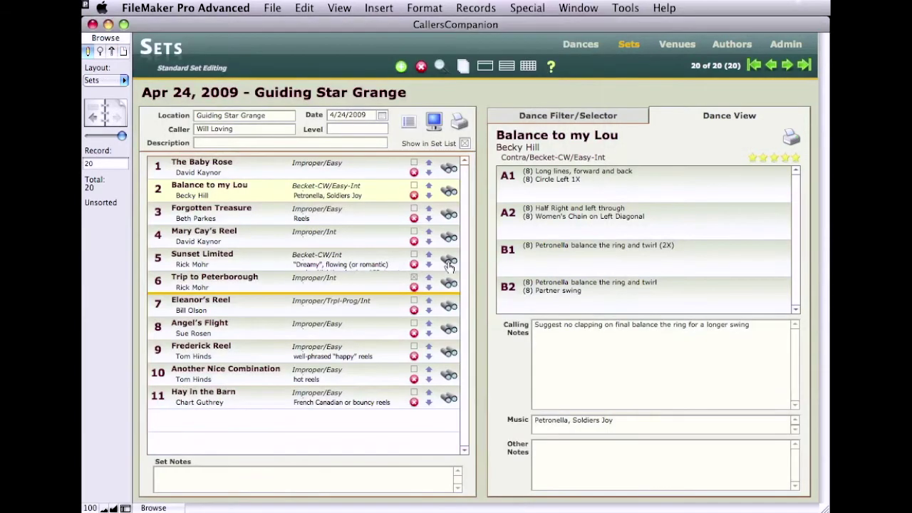
Bring up the set list's print preview once more and return to set editing.
{"action": "left_click", "coordinate": [460, 124]}
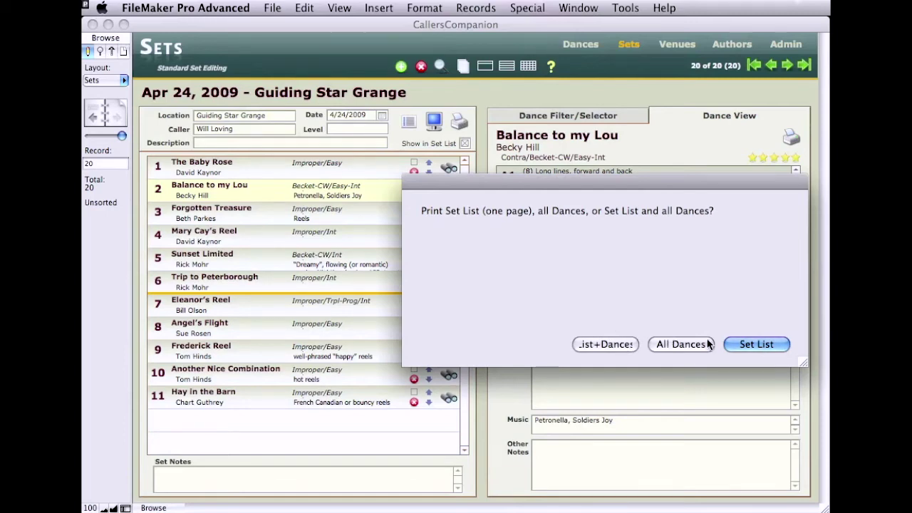
{"action": "left_click", "coordinate": [730, 342]}
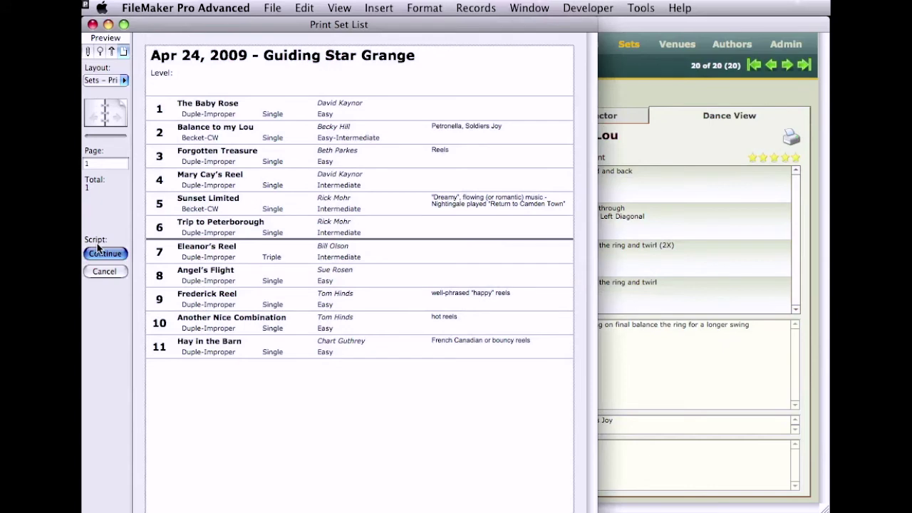
{"action": "left_click", "coordinate": [100, 253]}
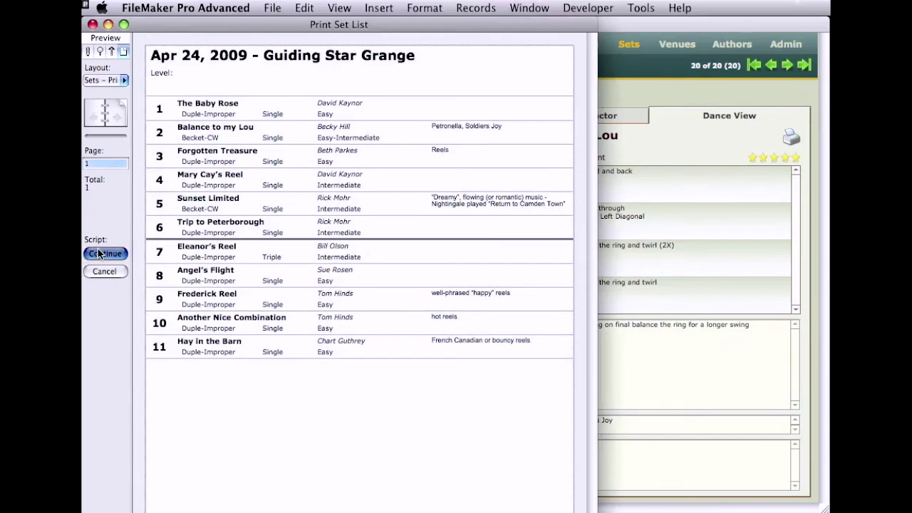
{"action": "key", "text": "Return"}
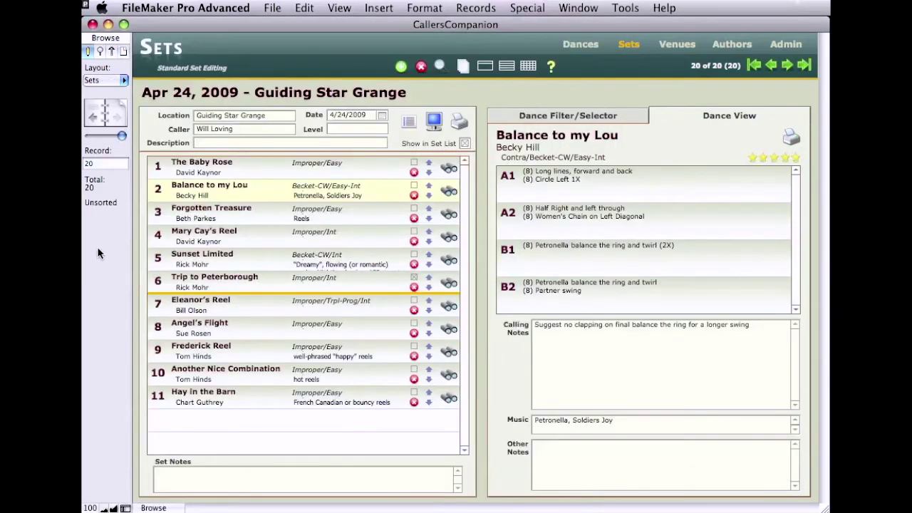
Find the set dated 2/14/2009, choosing the date from the calendar and leaving the caller criterion empty.
{"action": "left_click", "coordinate": [440, 67]}
{"action": "left_click", "coordinate": [381, 117]}
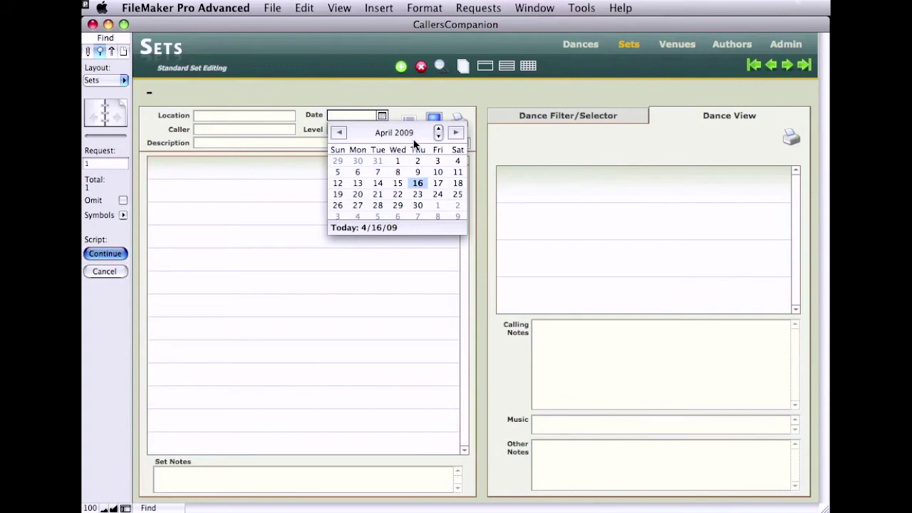
{"action": "left_click", "coordinate": [438, 130]}
{"action": "left_click", "coordinate": [438, 130]}
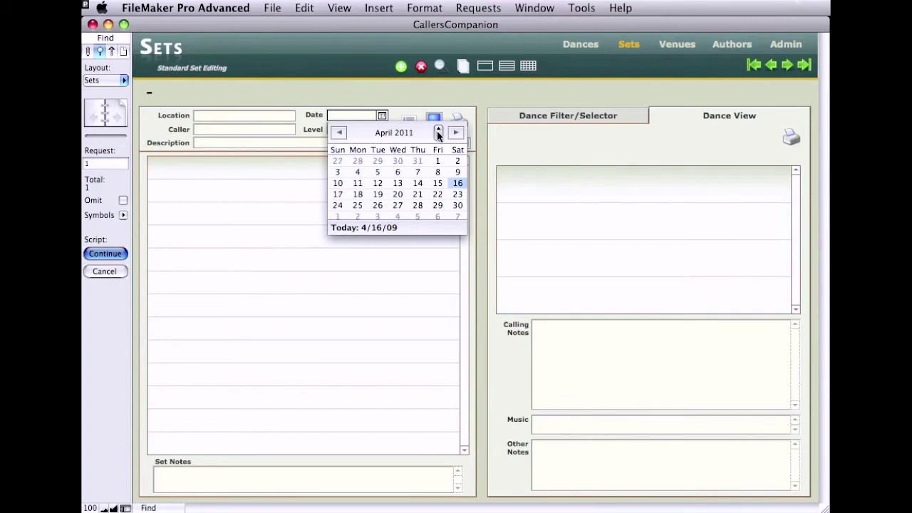
{"action": "left_click", "coordinate": [438, 136]}
{"action": "left_click", "coordinate": [438, 136]}
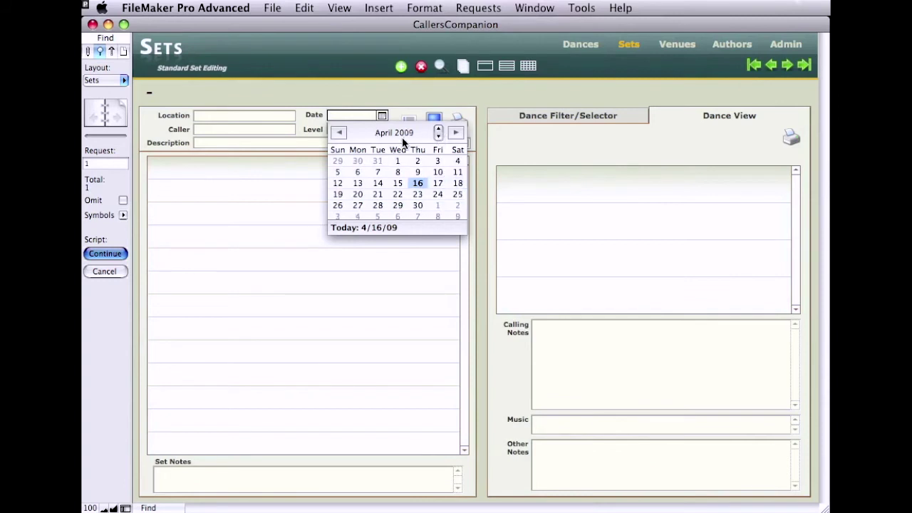
{"action": "left_click", "coordinate": [339, 133]}
{"action": "left_click", "coordinate": [339, 133]}
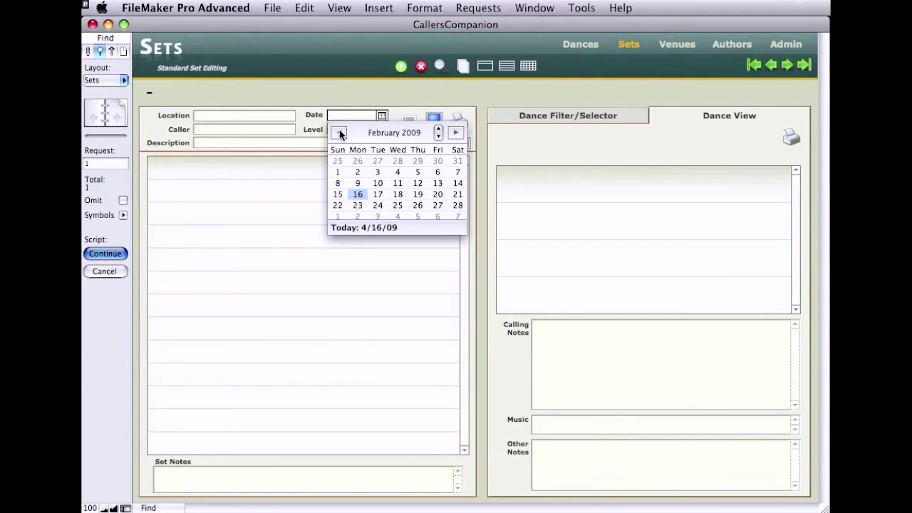
{"action": "left_click", "coordinate": [458, 183]}
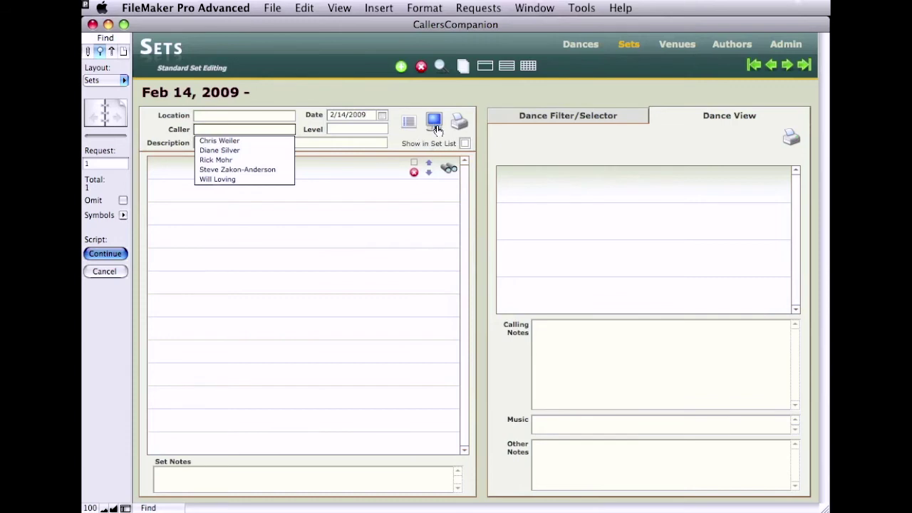
{"action": "key", "text": "Escape"}
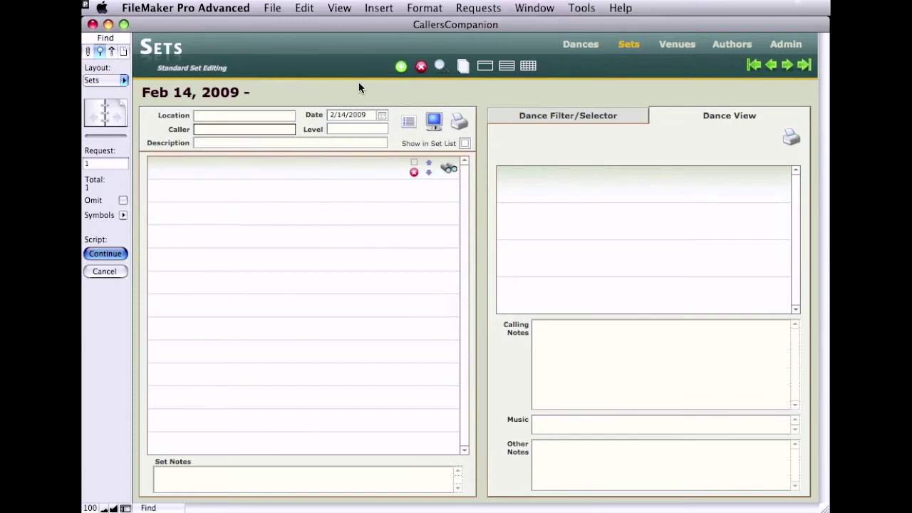
{"action": "key", "text": "Return"}
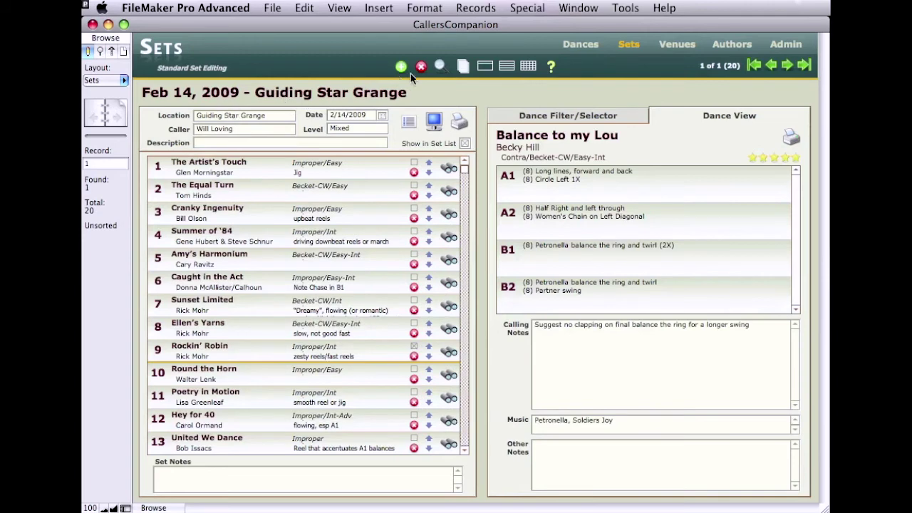
Show the Forgotten Treasure dance record and review its add-to-set list and the dances in its past sets.
{"action": "left_click", "coordinate": [581, 45]}
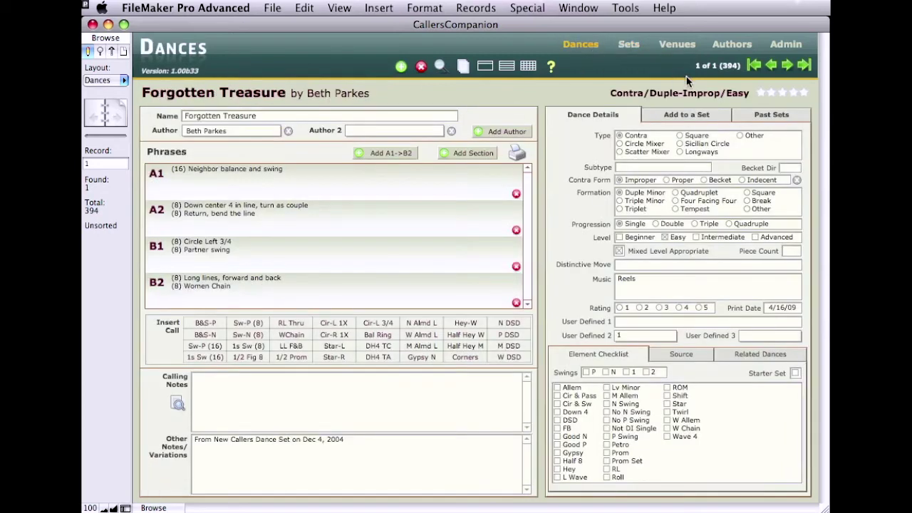
{"action": "left_click", "coordinate": [684, 114]}
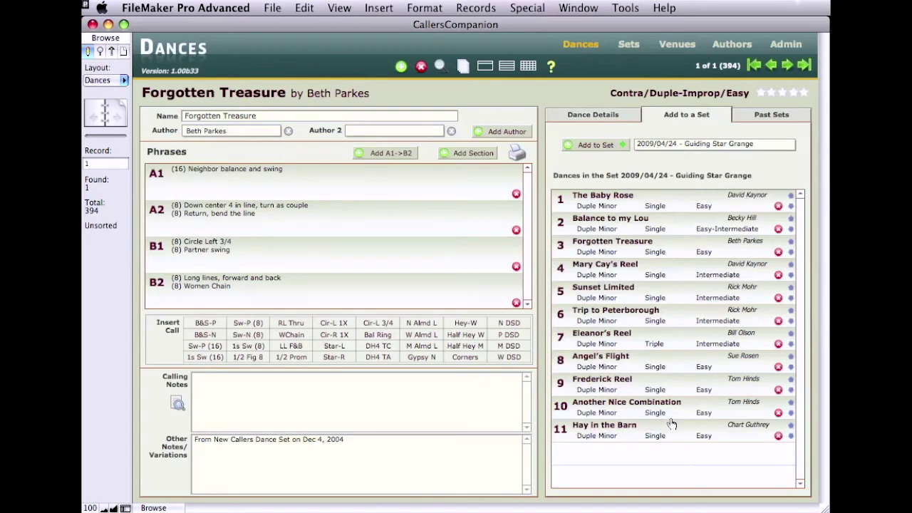
{"action": "left_click", "coordinate": [762, 118]}
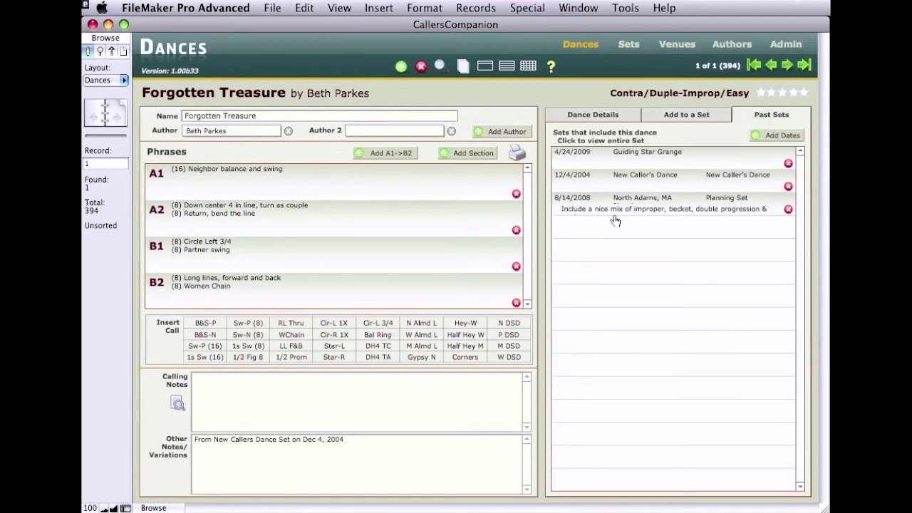
{"action": "mouse_move", "coordinate": [614, 213]}
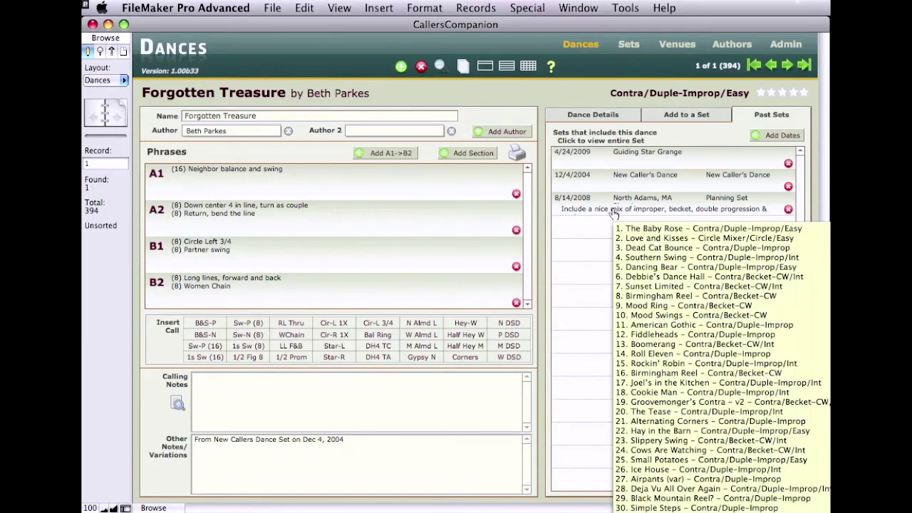
{"action": "mouse_move", "coordinate": [600, 181]}
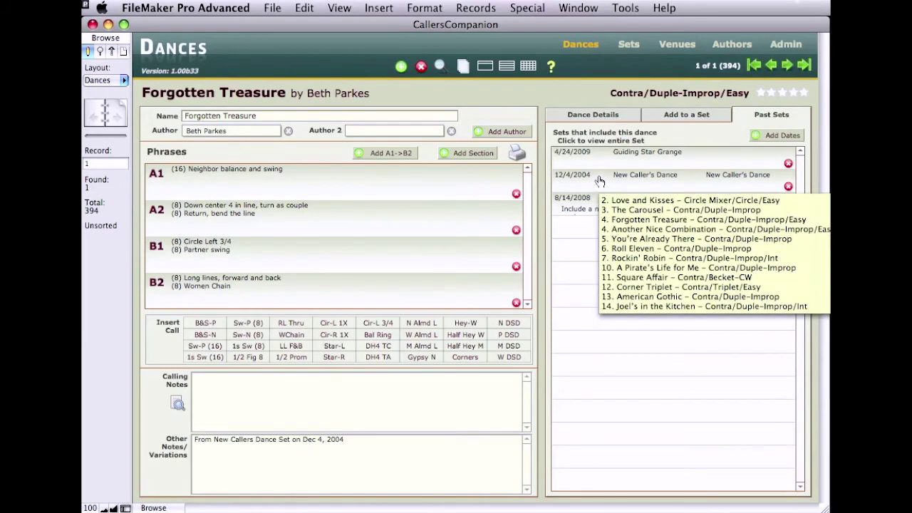
{"action": "mouse_move", "coordinate": [593, 155]}
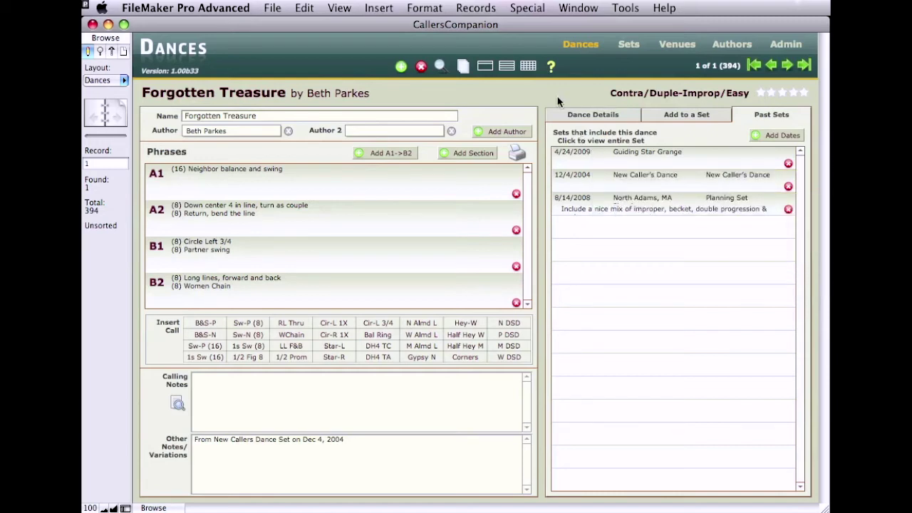
Duplicate the Forgotten Treasure dance and clear both Notes fields on the duplicate record.
{"action": "left_click", "coordinate": [529, 8]}
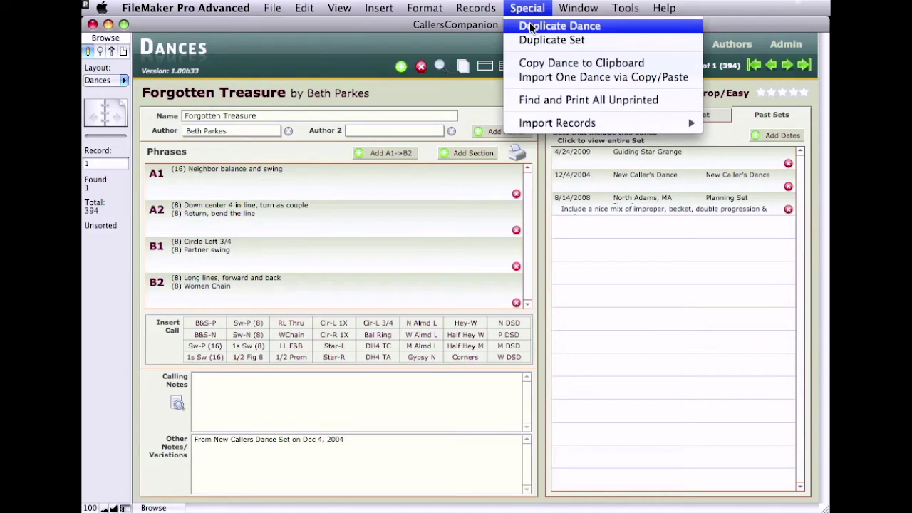
{"action": "left_click", "coordinate": [530, 26]}
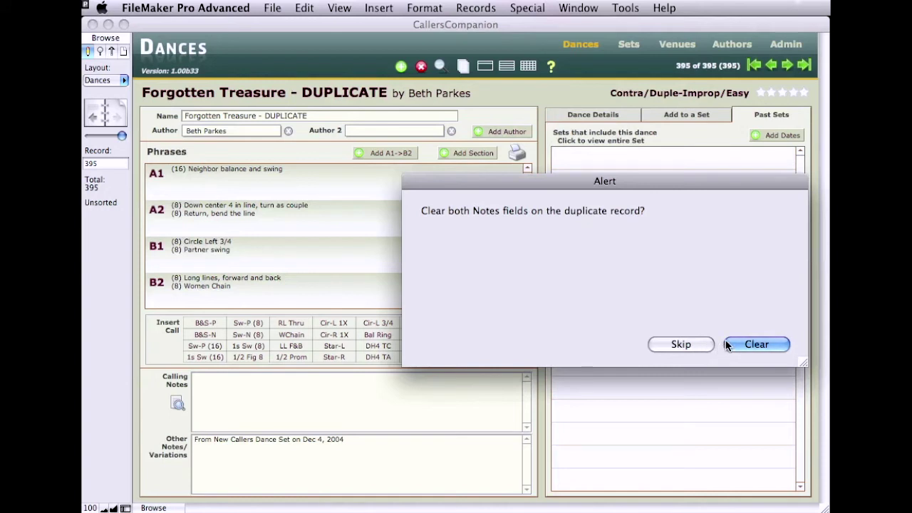
{"action": "left_click", "coordinate": [742, 346]}
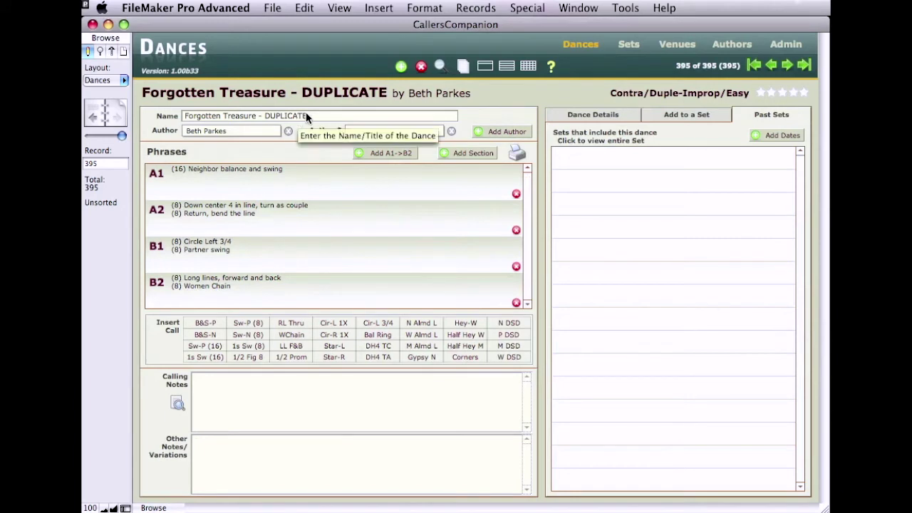
Delete the Forgotten Treasure - DUPLICATE dance record and confirm the deletion.
{"action": "left_click", "coordinate": [422, 67]}
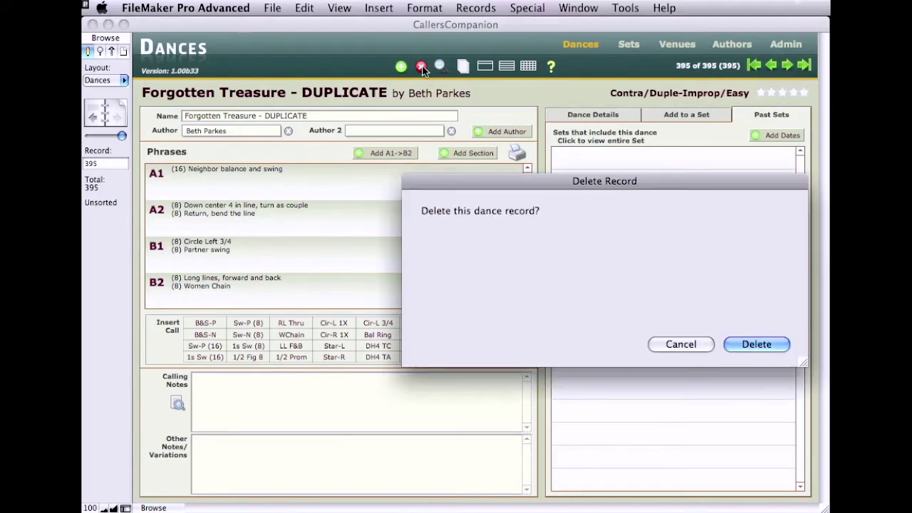
{"action": "left_click", "coordinate": [736, 339]}
Copy the Balance to my Lou dance to the clipboard in the Short listing format.
{"action": "left_click", "coordinate": [531, 9]}
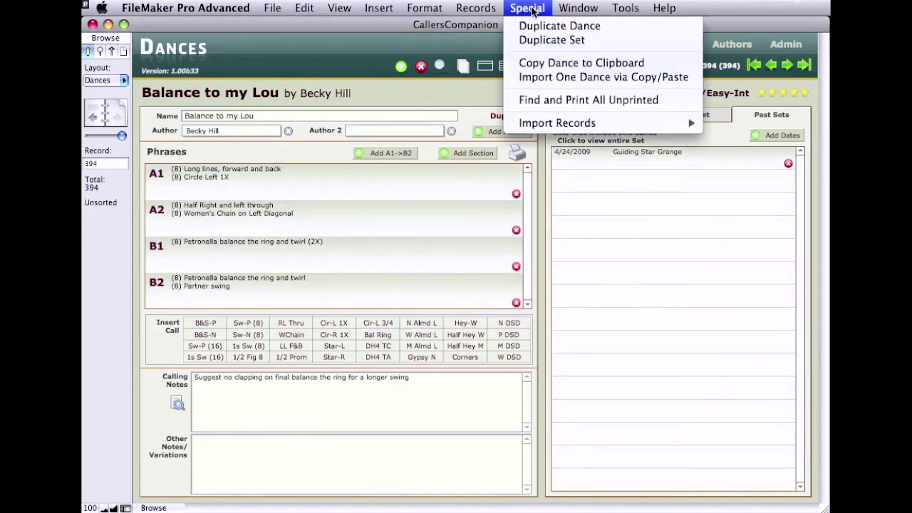
{"action": "left_click", "coordinate": [548, 65]}
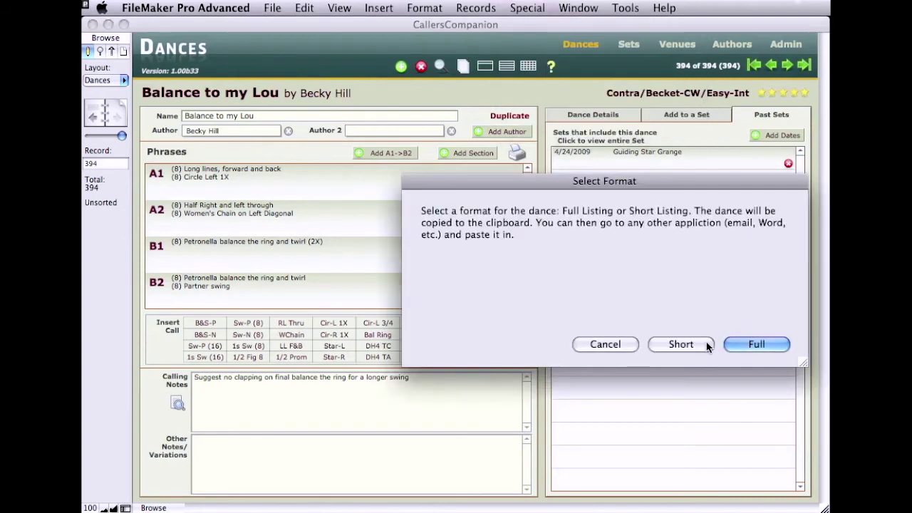
{"action": "left_click", "coordinate": [686, 345]}
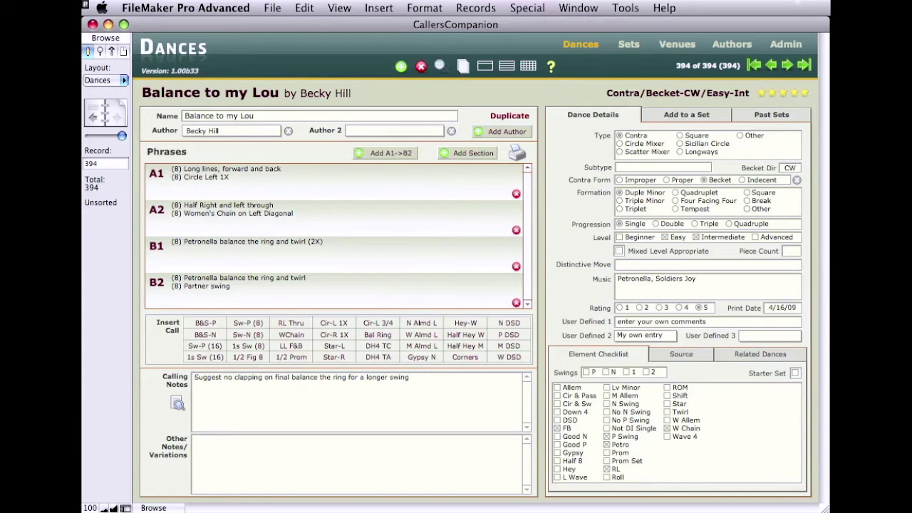
Switch to Entourage, create a new e-mail message and paste the copied dance above the signature.
{"action": "key", "text": "super+Tab"}
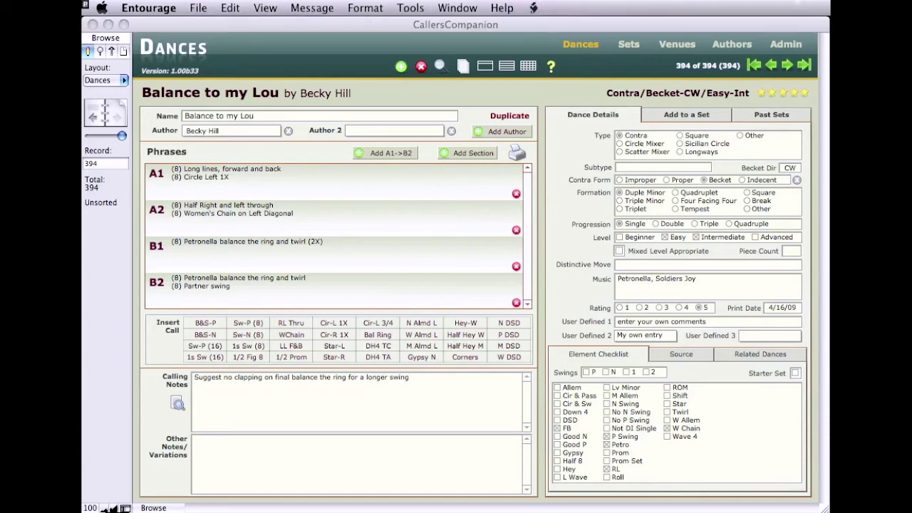
{"action": "key", "text": "super+n"}
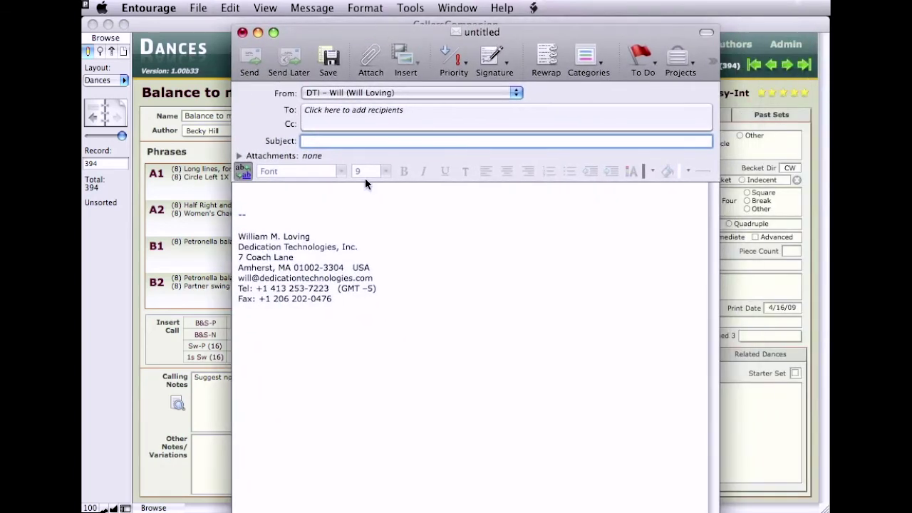
{"action": "left_click", "coordinate": [335, 197]}
{"action": "type", "text": "A1  (8) Long lines, forward and back   (8) Circle Left 1X  A2  (8) Half Right and left through   (8) Women's Chain on Left Diagonal  B1  (8) Petronella balance the ring and twirl (2X)  B2  (8) Petronella balance the ring and twirl   (8) Partner swing"}
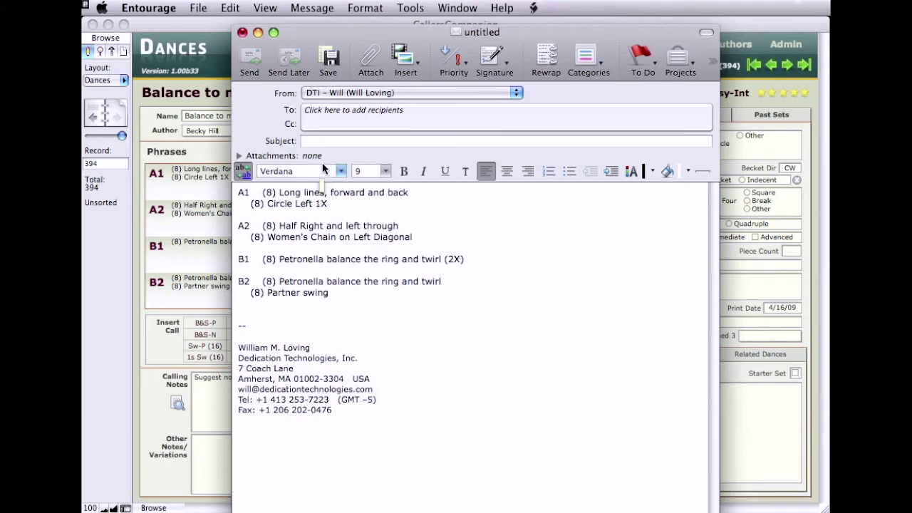
Close the untitled e-mail message, discarding its changes, and return to Caller's Companion.
{"action": "left_click", "coordinate": [241, 33]}
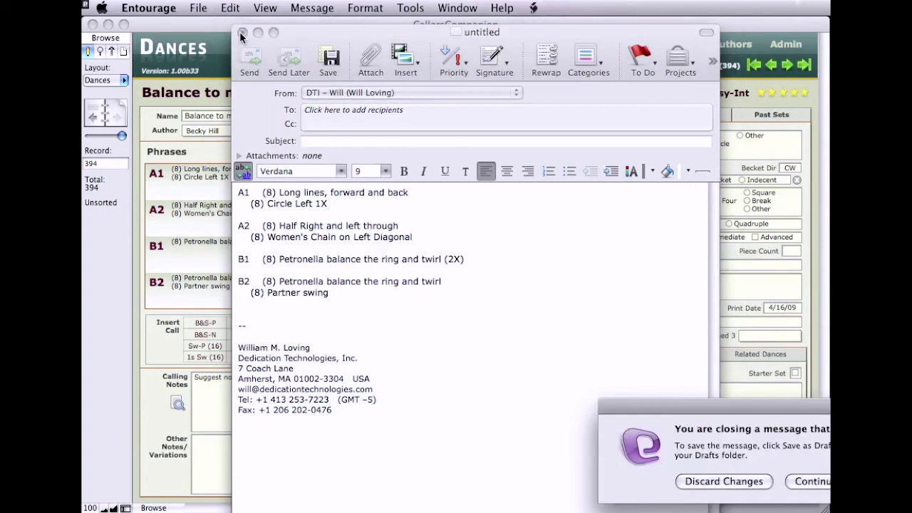
{"action": "left_click", "coordinate": [757, 490]}
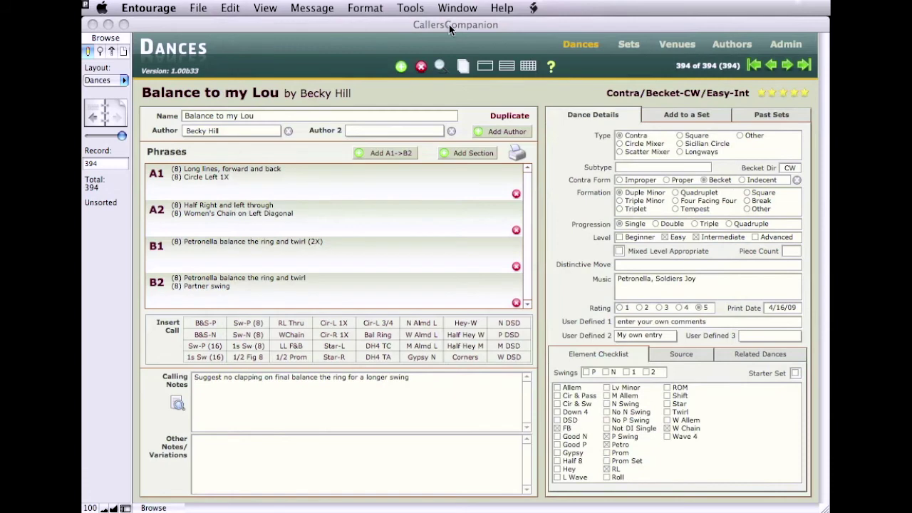
{"action": "left_click", "coordinate": [449, 24]}
Bring the "Gypsies for Beginners" e-mail into view in Entourage and return to Caller's Companion.
{"action": "left_click", "coordinate": [527, 8]}
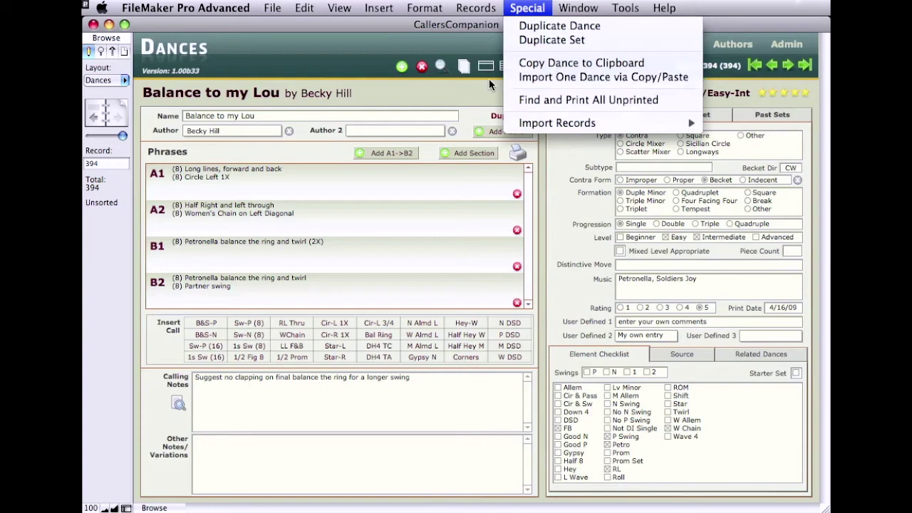
{"action": "key", "text": "Escape"}
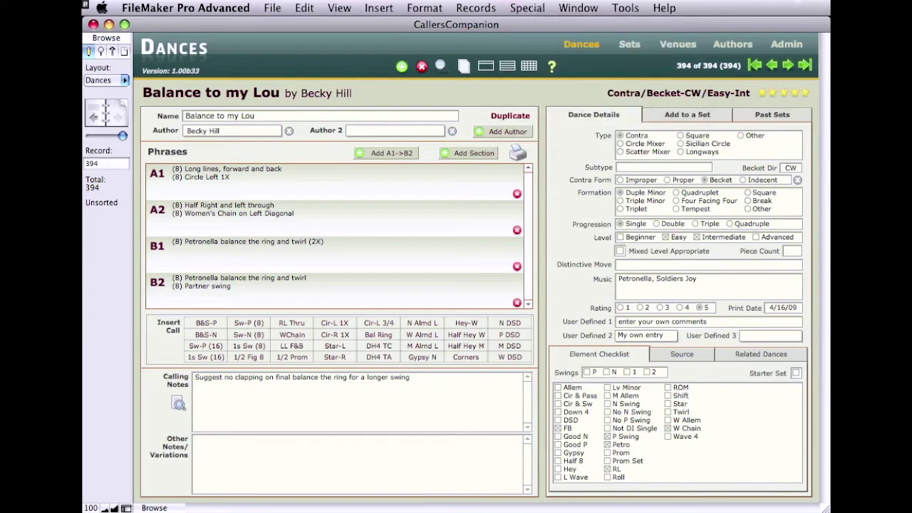
{"action": "key", "text": "super+Tab"}
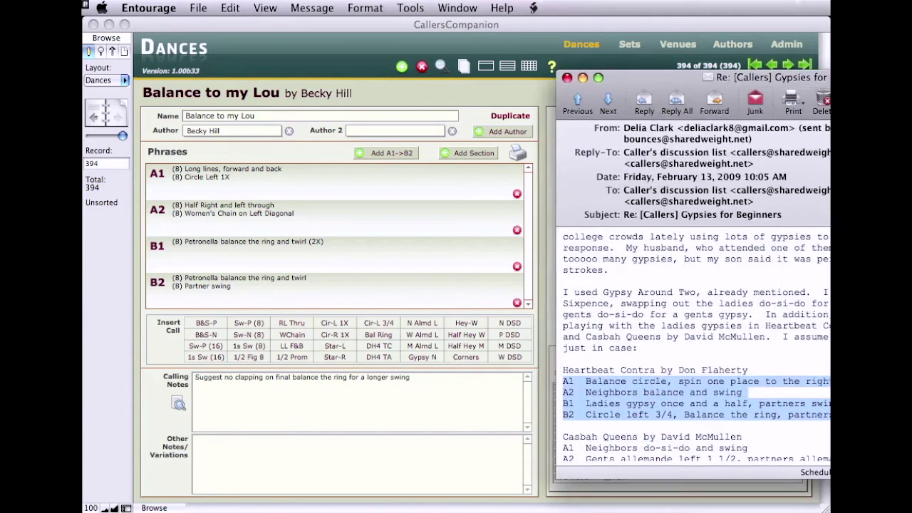
{"action": "left_click_drag", "start_coordinate": [837, 86], "coordinate": [783, 80]}
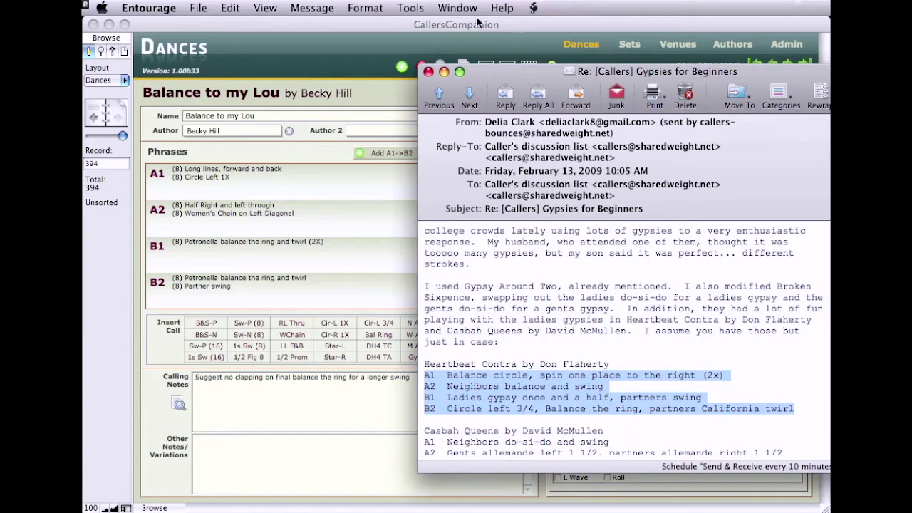
{"action": "left_click", "coordinate": [396, 27]}
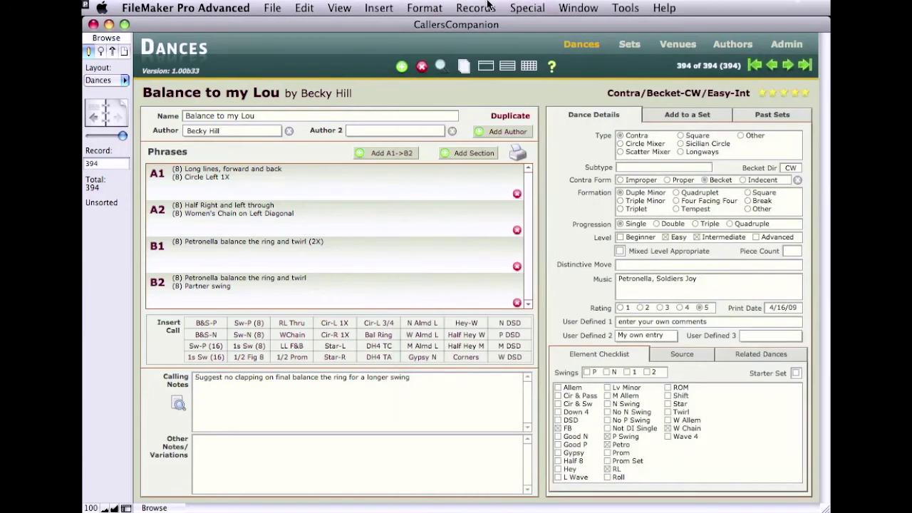
{"action": "left_click", "coordinate": [524, 8]}
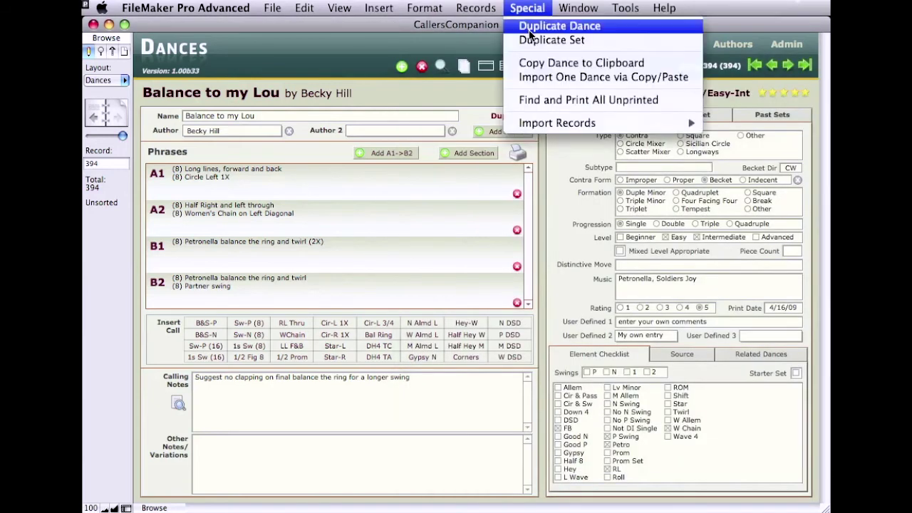
{"action": "left_click", "coordinate": [577, 8]}
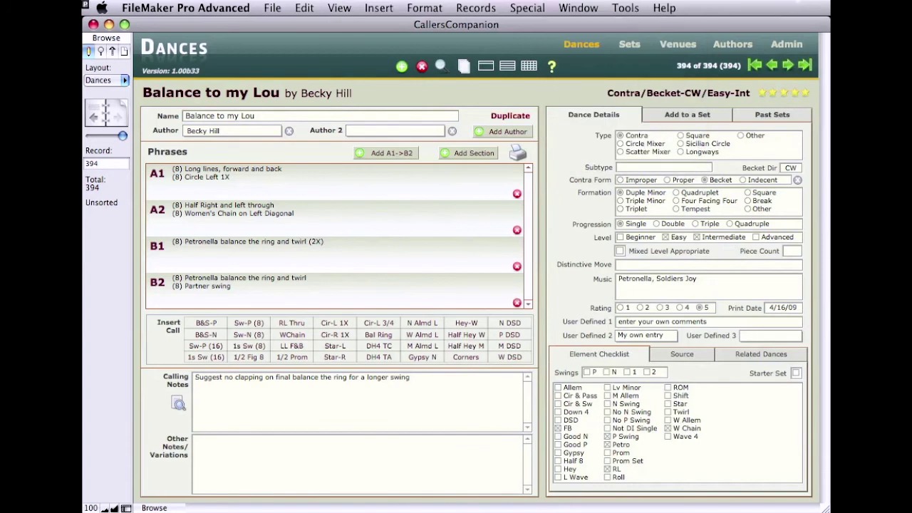
Copy the A1 to B2 lines of Heartbeat Contra from the Entourage e-mail and return to Caller's Companion.
{"action": "key", "text": "super+Tab"}
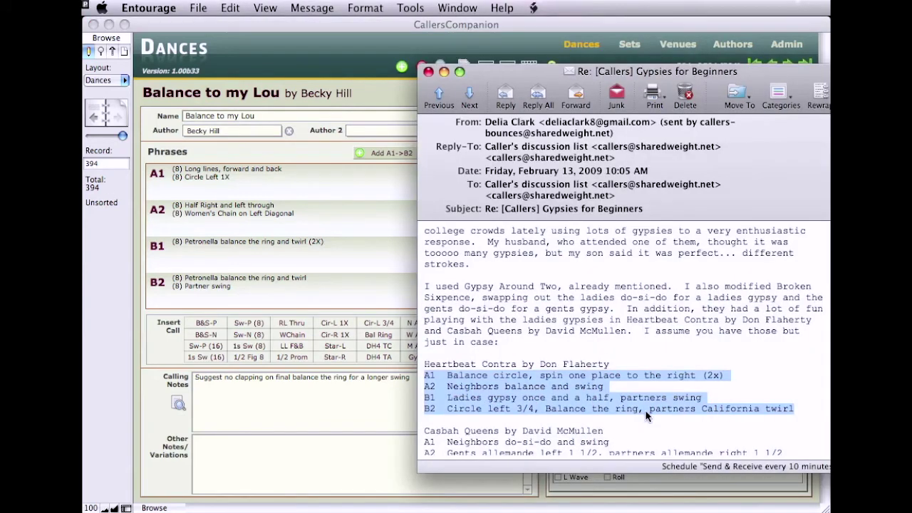
{"action": "left_click", "coordinate": [799, 408]}
{"action": "left_click_drag", "start_coordinate": [799, 408], "coordinate": [415, 379]}
{"action": "left_click", "coordinate": [229, 8]}
{"action": "left_click", "coordinate": [241, 77]}
{"action": "key", "text": "super+w"}
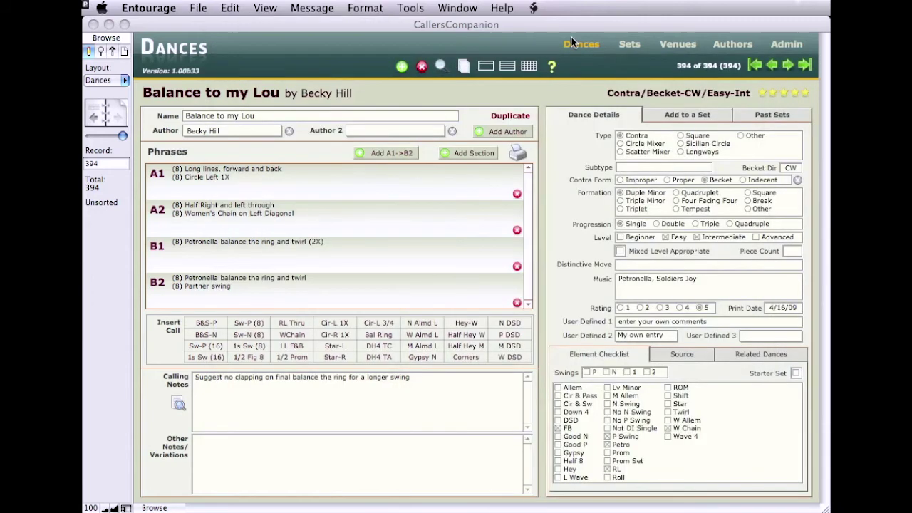
{"action": "left_click", "coordinate": [568, 27]}
Start importing one dance via copy/paste and name the dance Heartbeat Contra.
{"action": "left_click", "coordinate": [527, 8]}
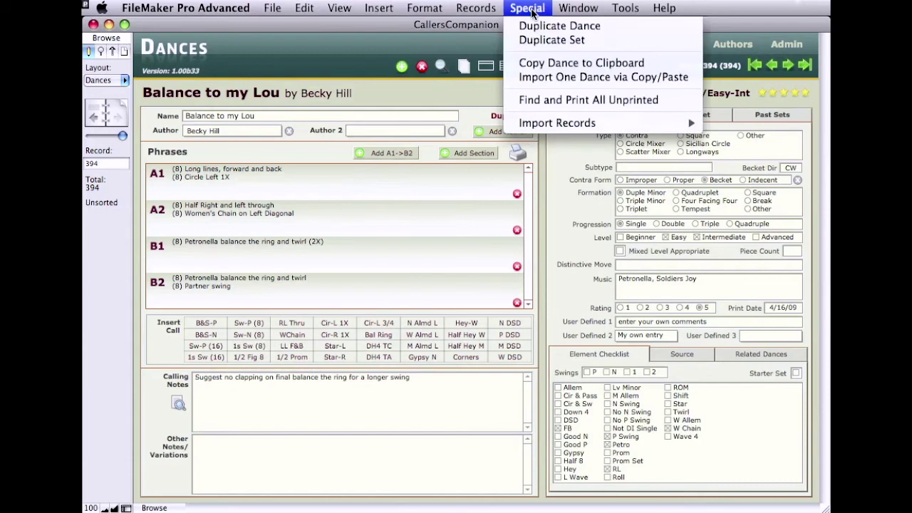
{"action": "left_click", "coordinate": [536, 77]}
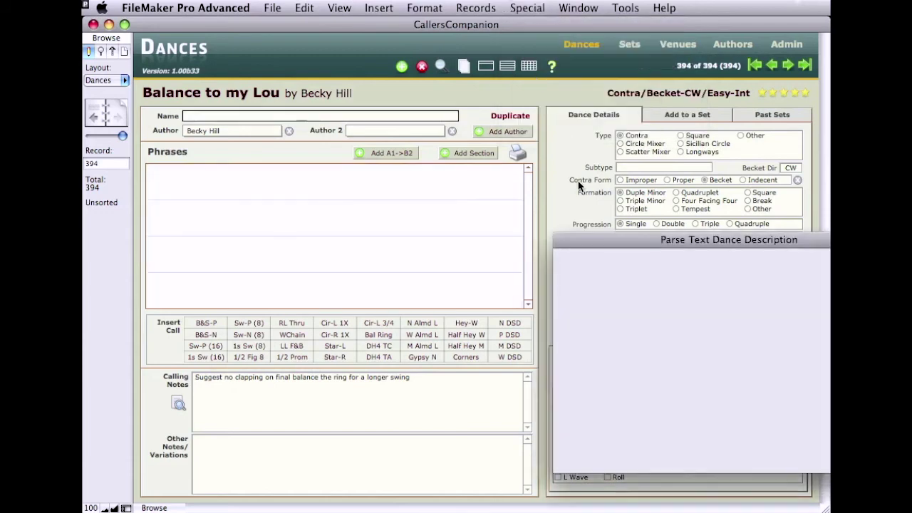
{"action": "type", "text": "Hea"}
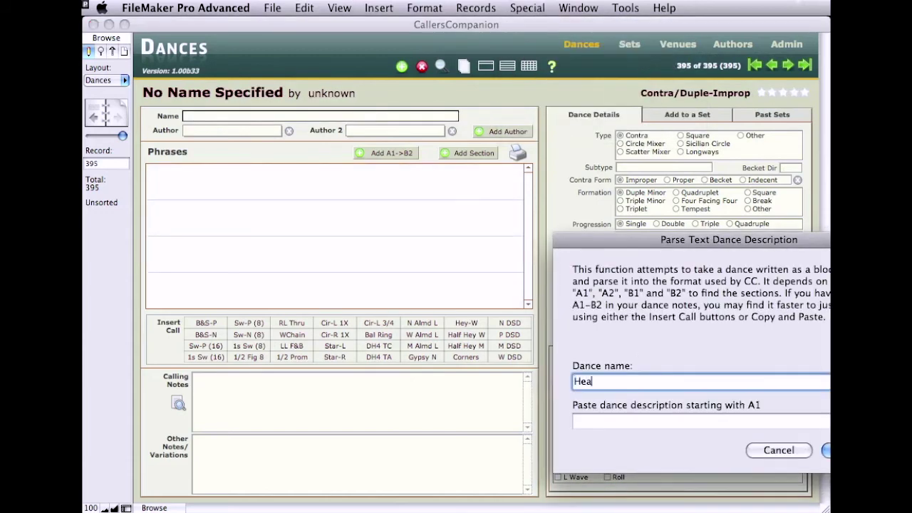
{"action": "type", "text": "rtbeat Contra"}
Paste the copied text as the dance description starting with A1 and parse it into the dance record.
{"action": "left_click", "coordinate": [698, 421]}
{"action": "key", "text": "super+v"}
{"action": "key", "text": "Up"}
{"action": "key", "text": "Up"}
{"action": "key", "text": "Up"}
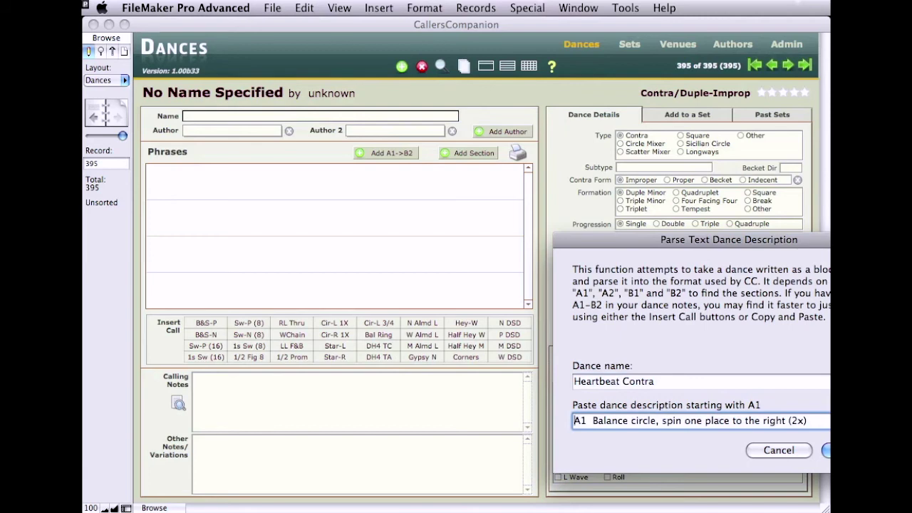
{"action": "left_click_drag", "start_coordinate": [812, 241], "coordinate": [684, 216]}
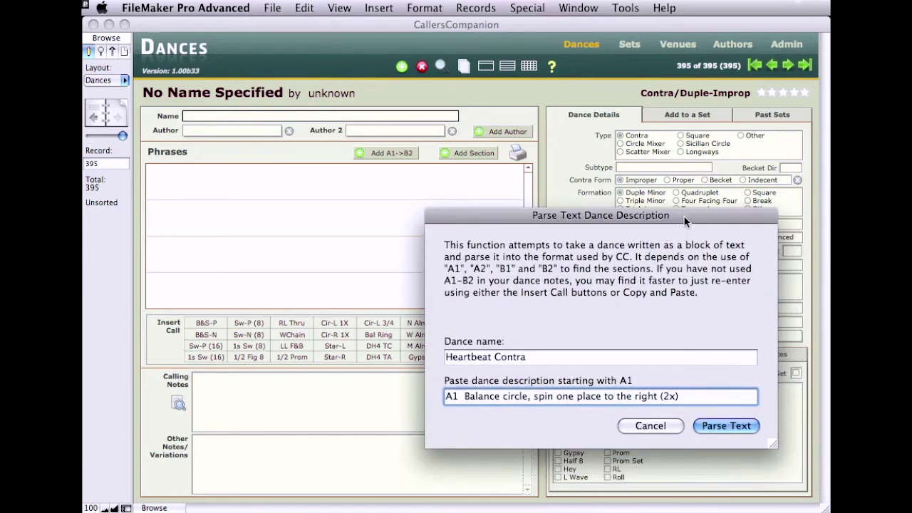
{"action": "left_click", "coordinate": [727, 426]}
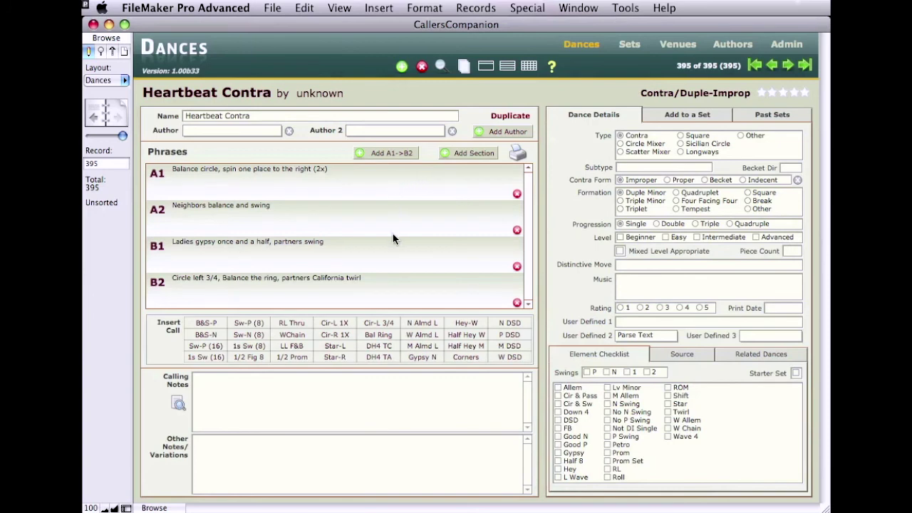
Check Heartbeat Contra's author in the Entourage e-mail and assign that author to the imported dance.
{"action": "key", "text": "super+Tab"}
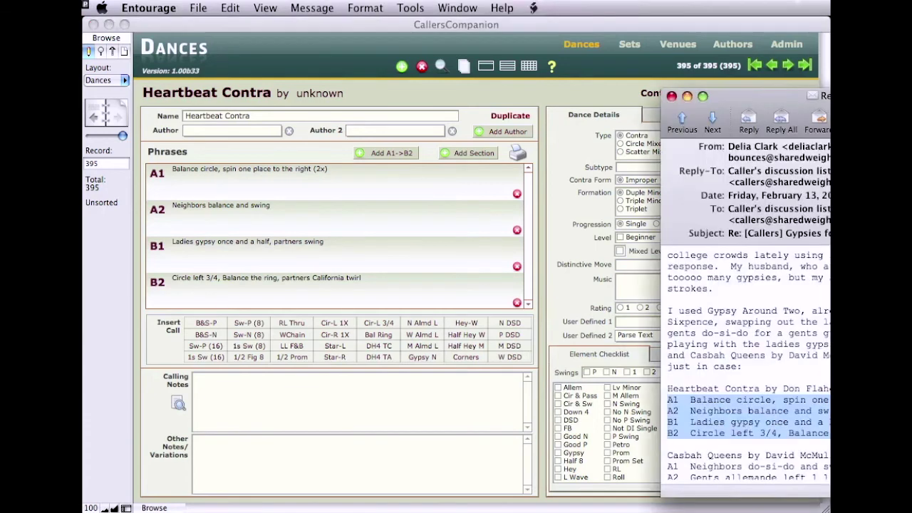
{"action": "left_click_drag", "start_coordinate": [778, 77], "coordinate": [770, 76]}
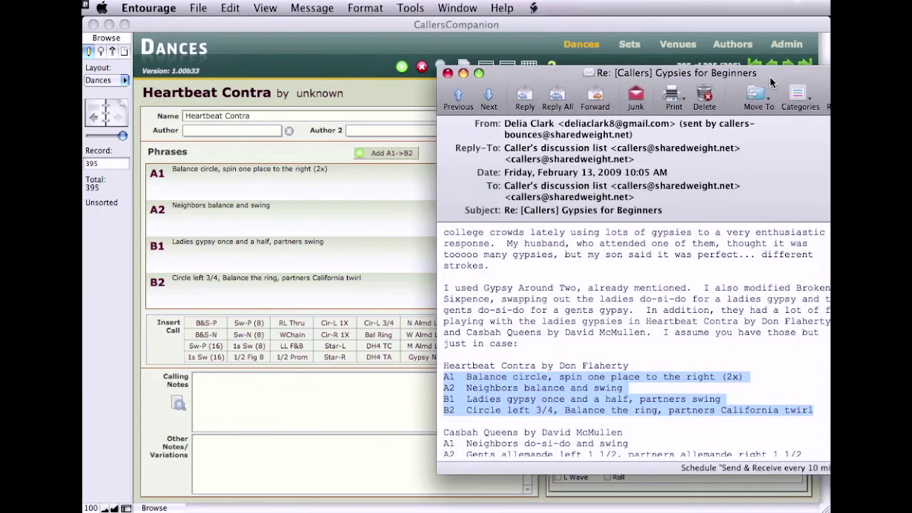
{"action": "double_click", "coordinate": [769, 76]}
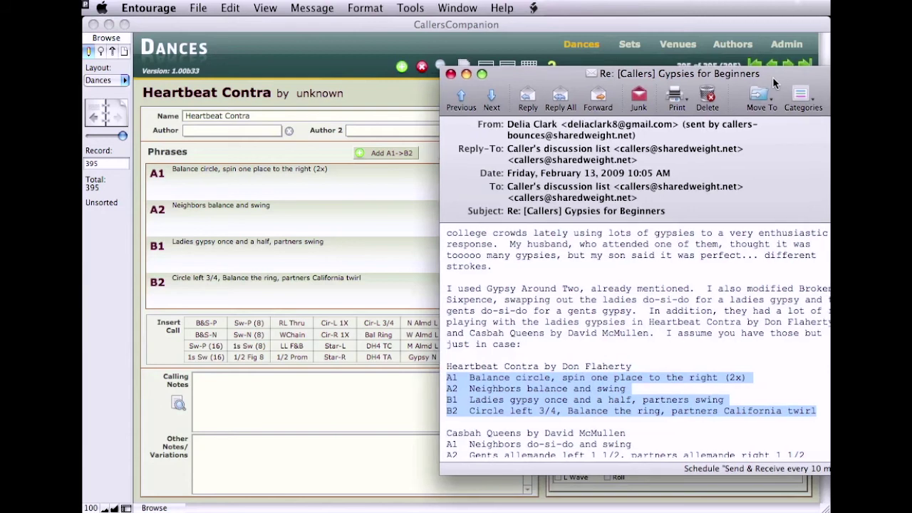
{"action": "left_click", "coordinate": [268, 132]}
{"action": "left_click", "coordinate": [267, 132]}
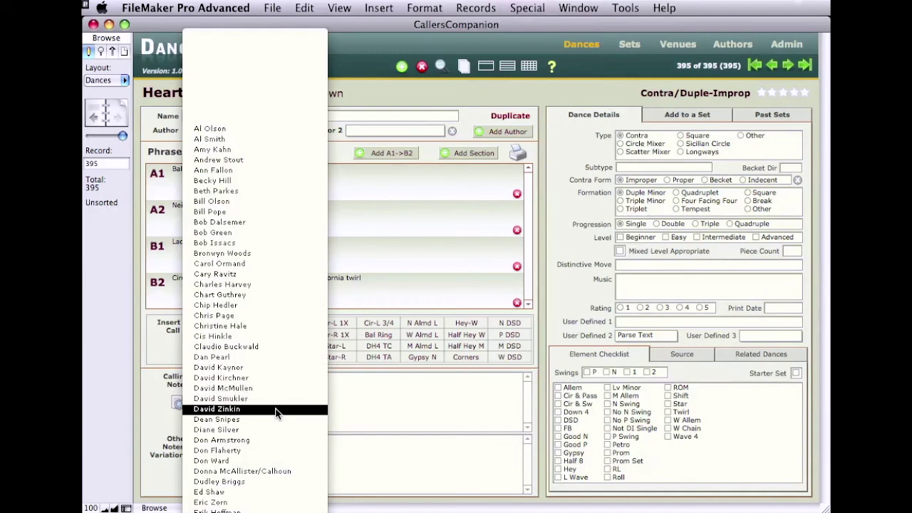
{"action": "left_click", "coordinate": [278, 450]}
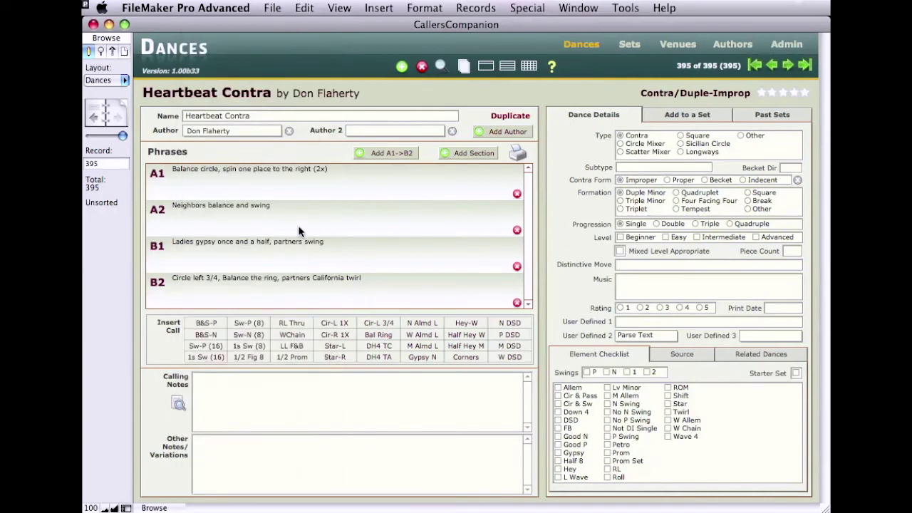
Split the B1 phrase into two lines, "Ladies gypsy once and a half" and "partners swing", removing the comma.
{"action": "left_click", "coordinate": [259, 173]}
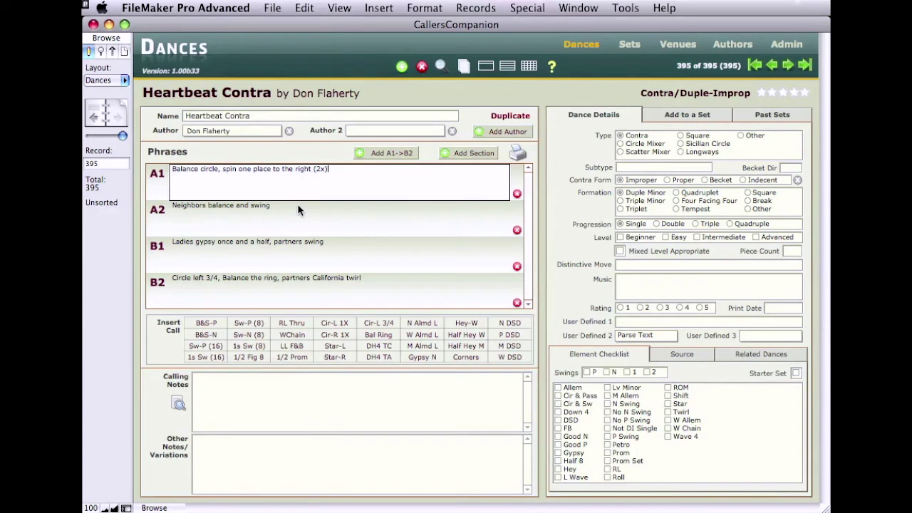
{"action": "left_click", "coordinate": [273, 241]}
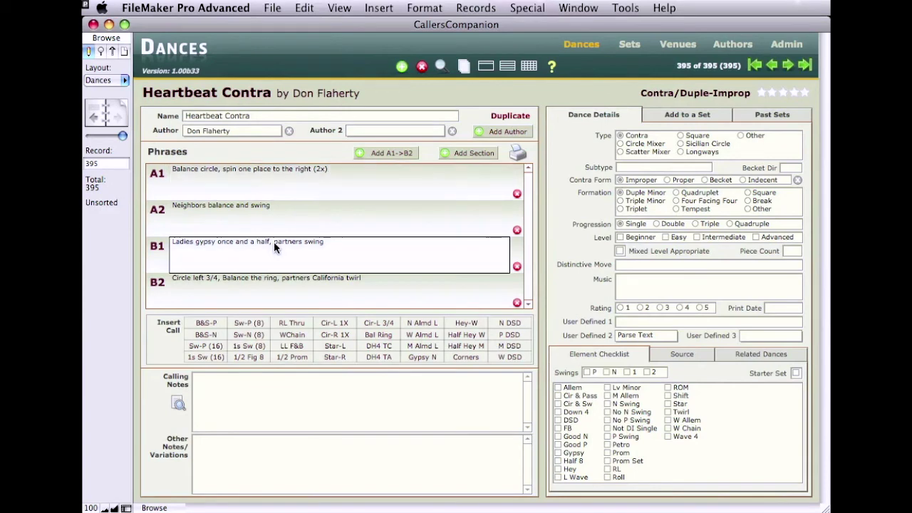
{"action": "key", "text": "BackSpace"}
{"action": "key", "text": "BackSpace"}
{"action": "key", "text": "Return"}
{"action": "left_click", "coordinate": [362, 400]}
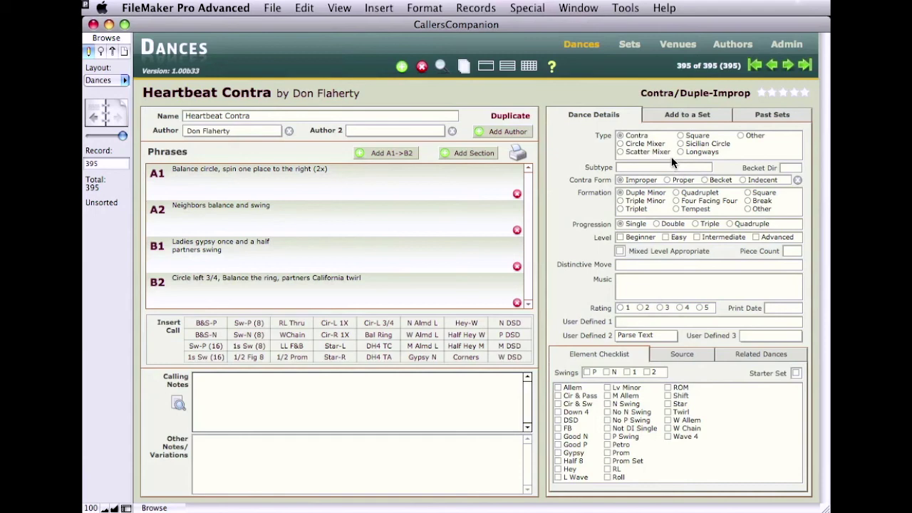
Set Heartbeat Contra's contra form to Proper and its formation to Triple Minor.
{"action": "left_click", "coordinate": [705, 180]}
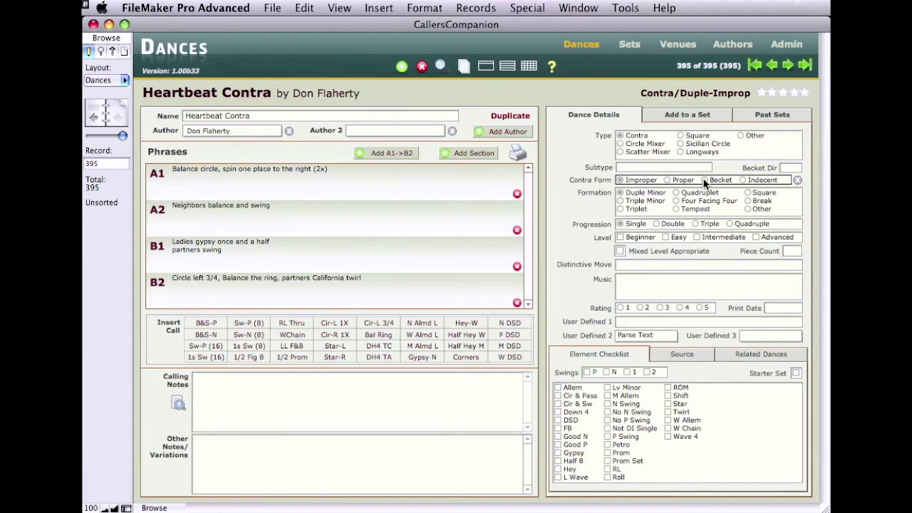
{"action": "left_click", "coordinate": [670, 181]}
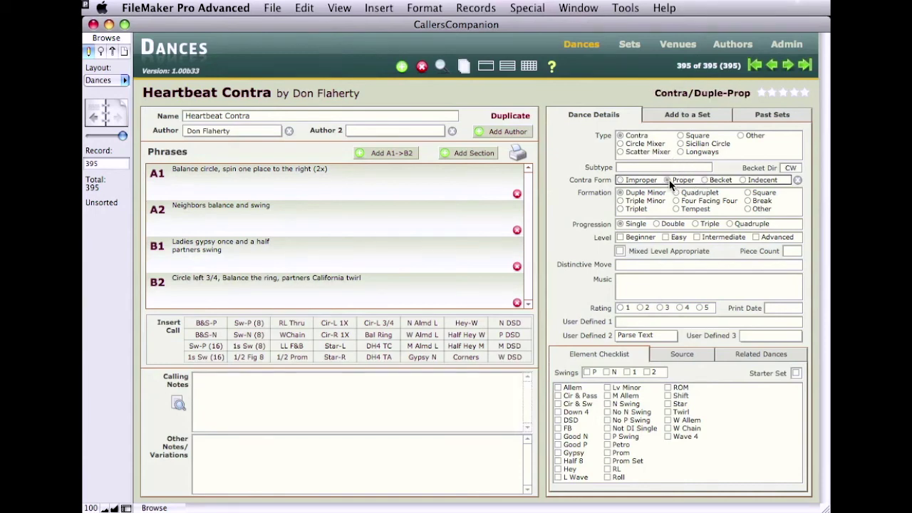
{"action": "left_click", "coordinate": [632, 203]}
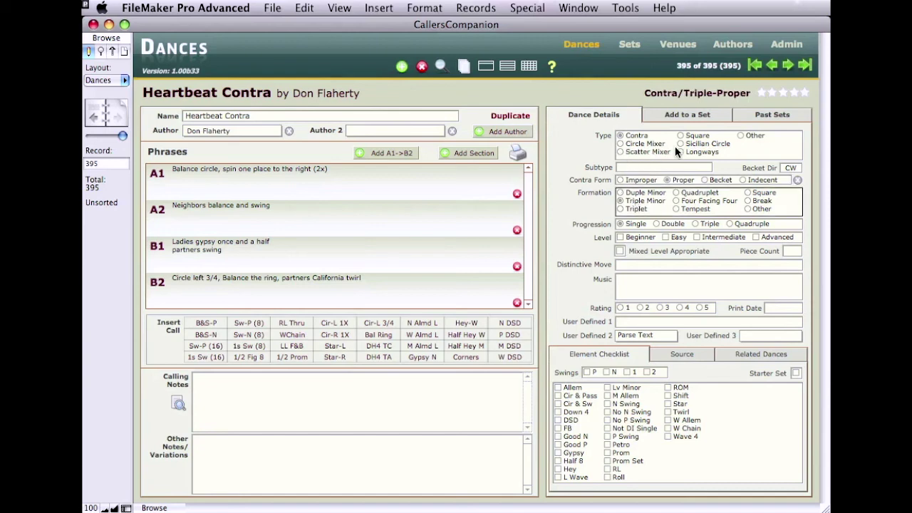
Enter "Ladies gypsy" as Heartbeat Contra's distinctive move.
{"action": "left_click", "coordinate": [692, 264]}
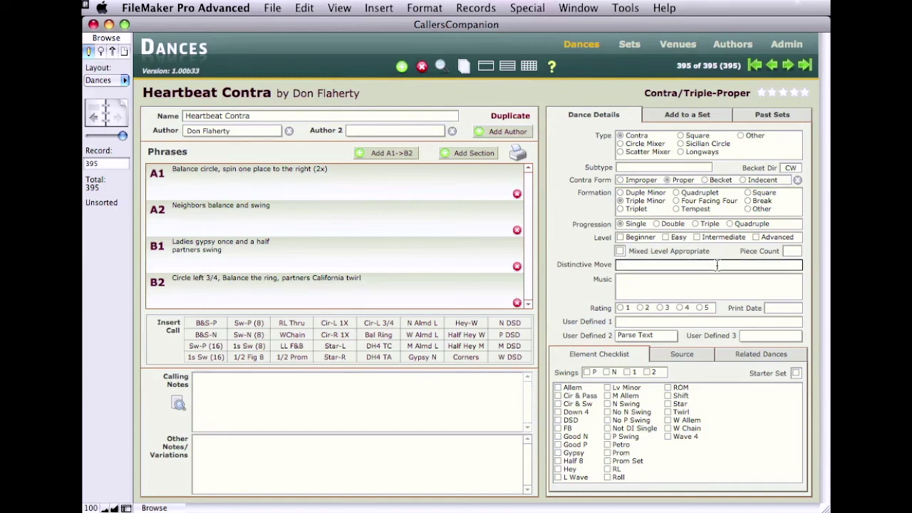
{"action": "type", "text": "Ladies gypsy"}
{"action": "key", "text": "Return"}
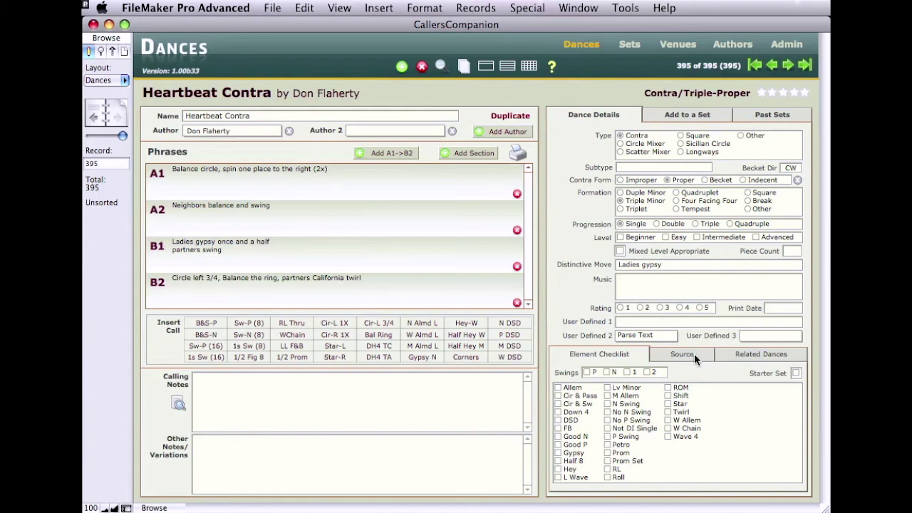
Link Sunset Limited to Heartbeat Contra as a related dance, and follow the link to Sunset Limited and back.
{"action": "left_click", "coordinate": [743, 356]}
{"action": "left_click", "coordinate": [759, 375]}
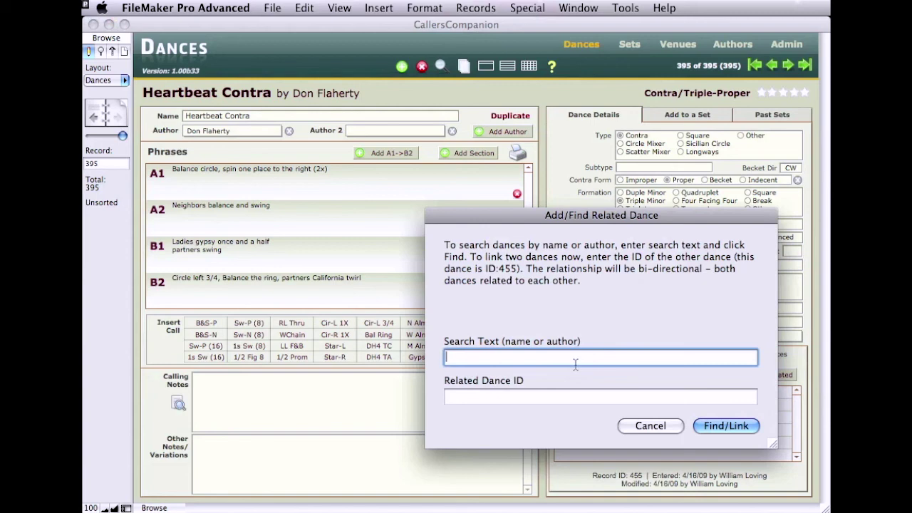
{"action": "type", "text": "sunset"}
{"action": "key", "text": "Return"}
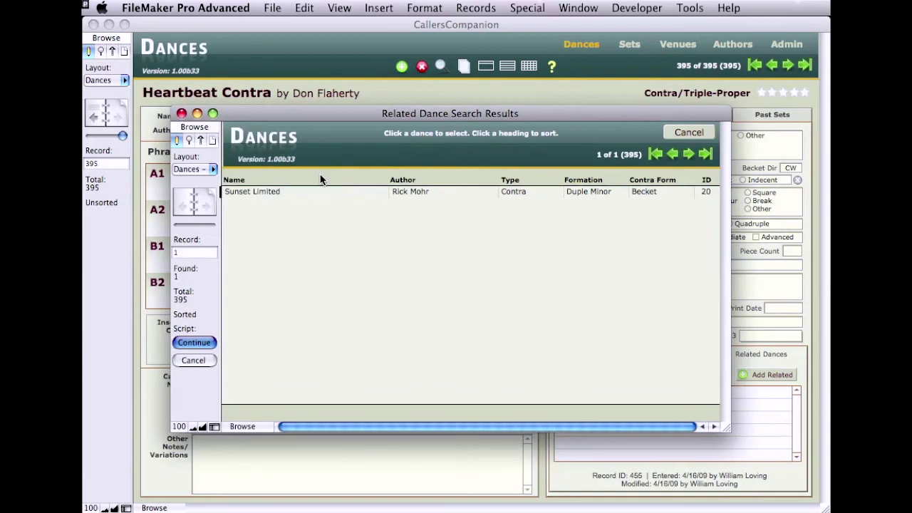
{"action": "left_click", "coordinate": [269, 191]}
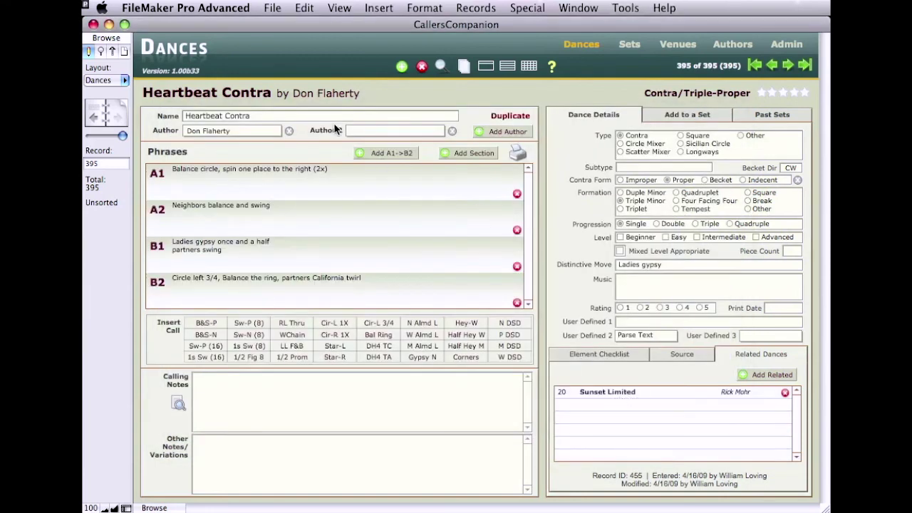
{"action": "left_click", "coordinate": [619, 396]}
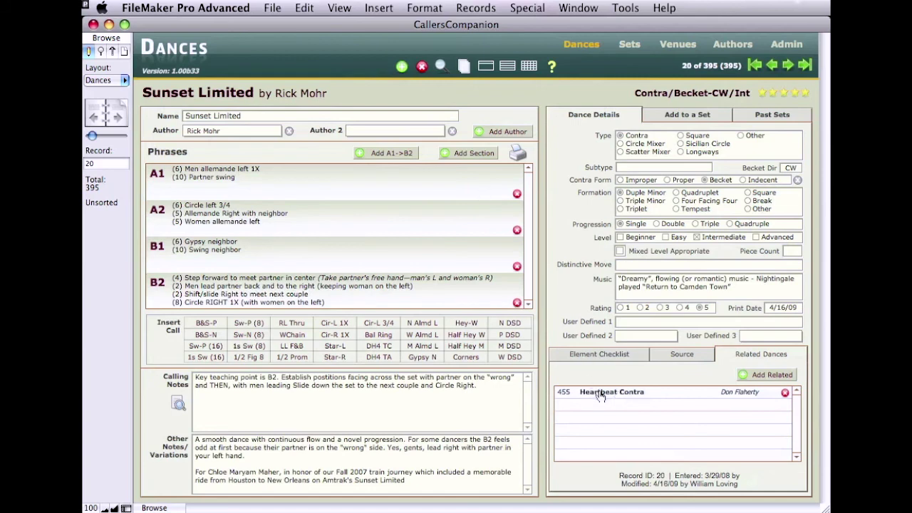
{"action": "left_click", "coordinate": [599, 394]}
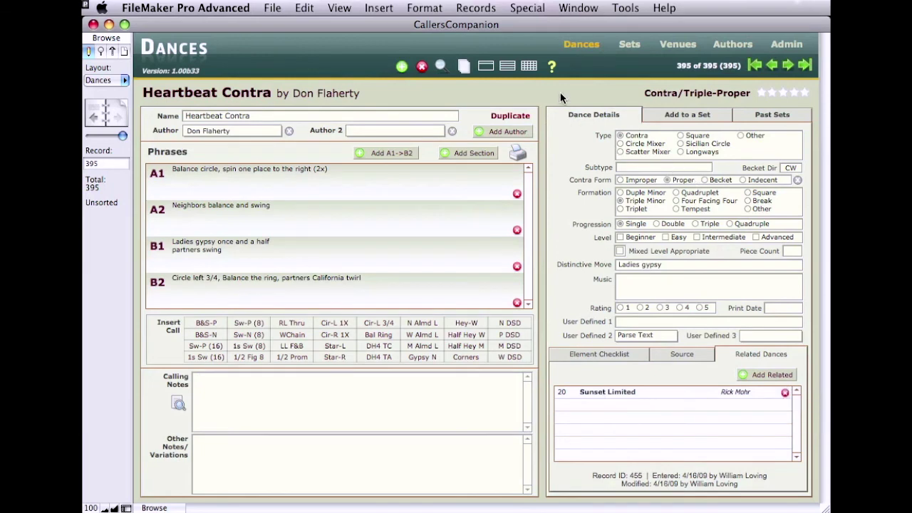
Find all dances by the author of Sunset Limited, searching by the author's surname.
{"action": "left_click", "coordinate": [528, 7]}
{"action": "left_click", "coordinate": [526, 7]}
{"action": "left_click", "coordinate": [441, 66]}
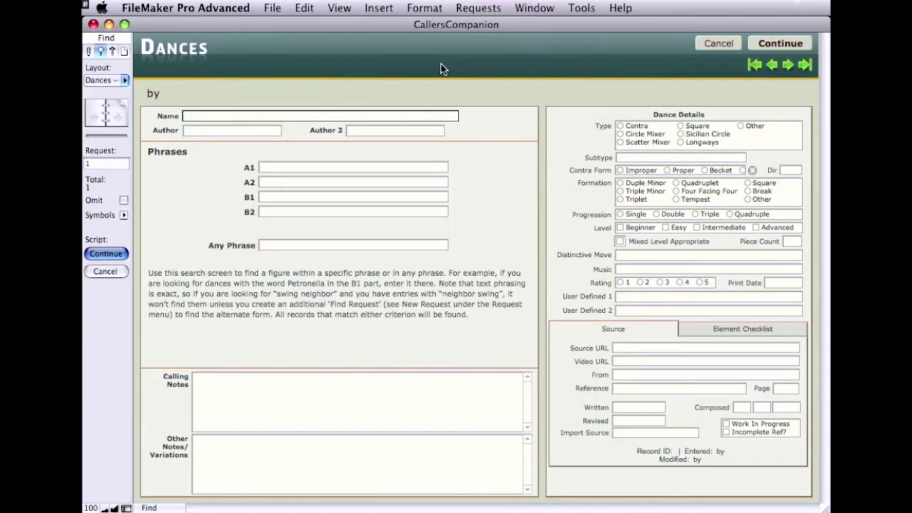
{"action": "left_click", "coordinate": [232, 130]}
{"action": "type", "text": "mohr"}
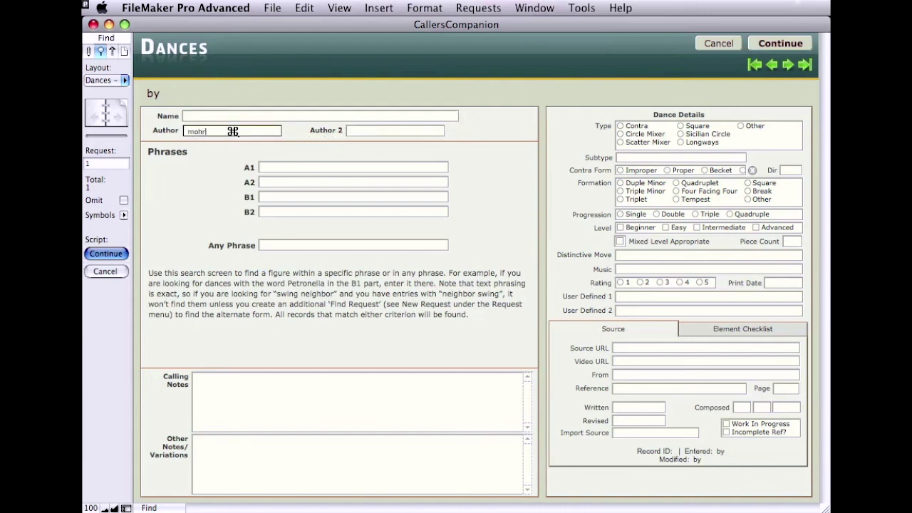
{"action": "key", "text": "Return"}
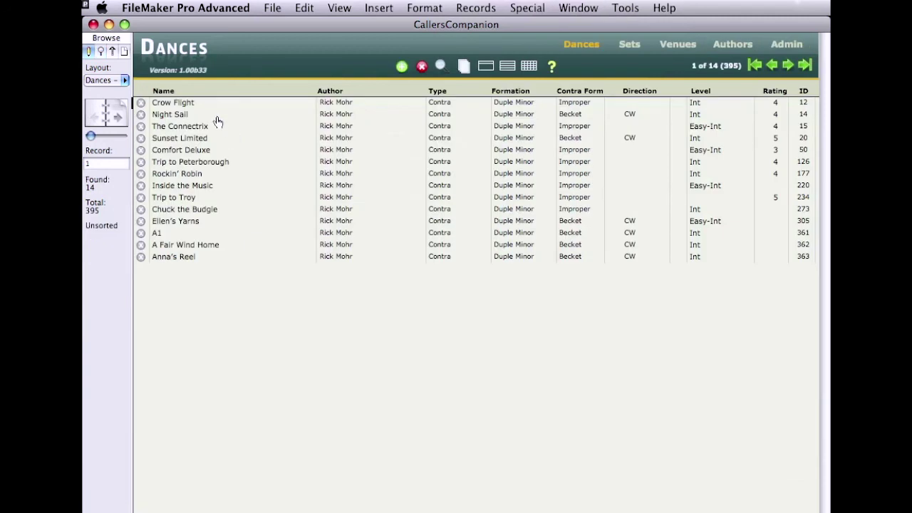
{"action": "left_click", "coordinate": [440, 66]}
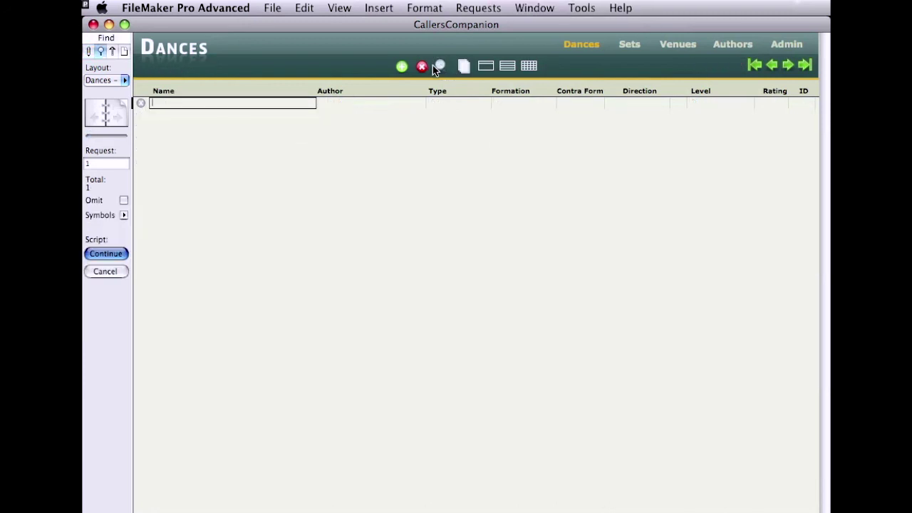
{"action": "left_click", "coordinate": [112, 254]}
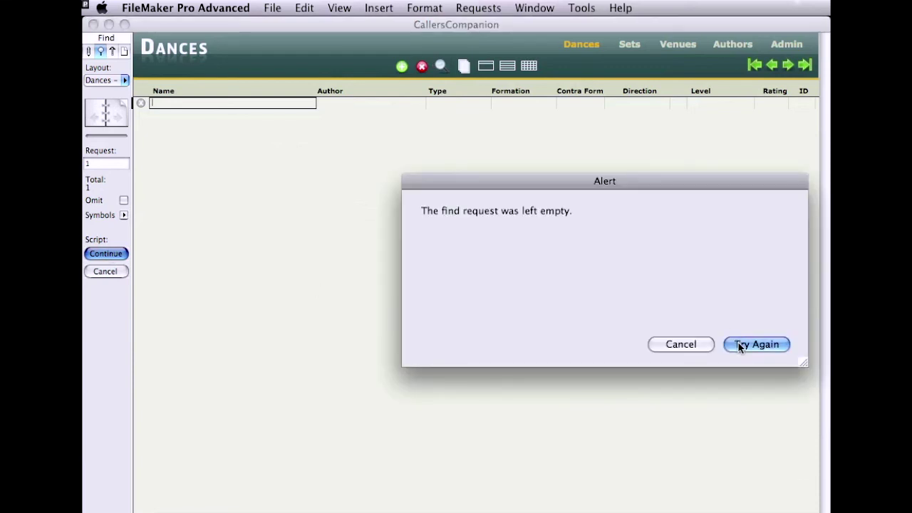
{"action": "left_click", "coordinate": [705, 346]}
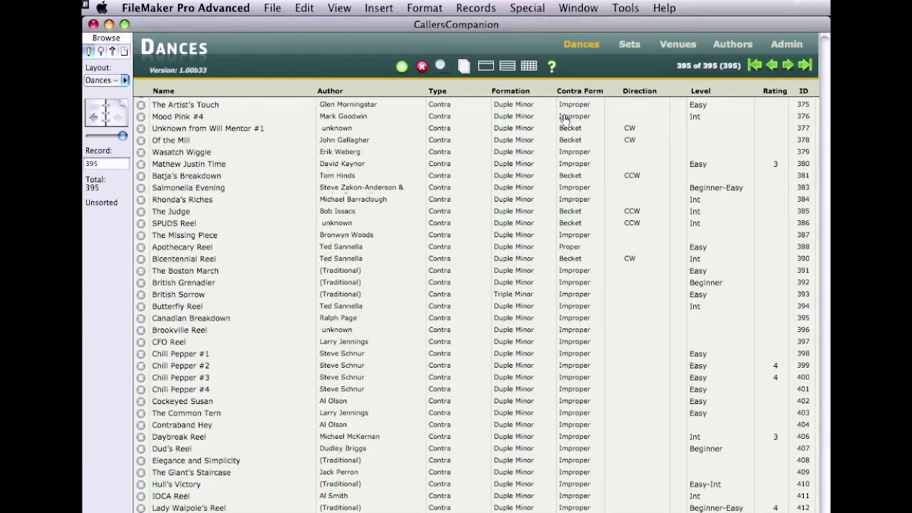
Return to the dance detail view and find the dances with "petronella" in the B1 phrase.
{"action": "left_click", "coordinate": [575, 47]}
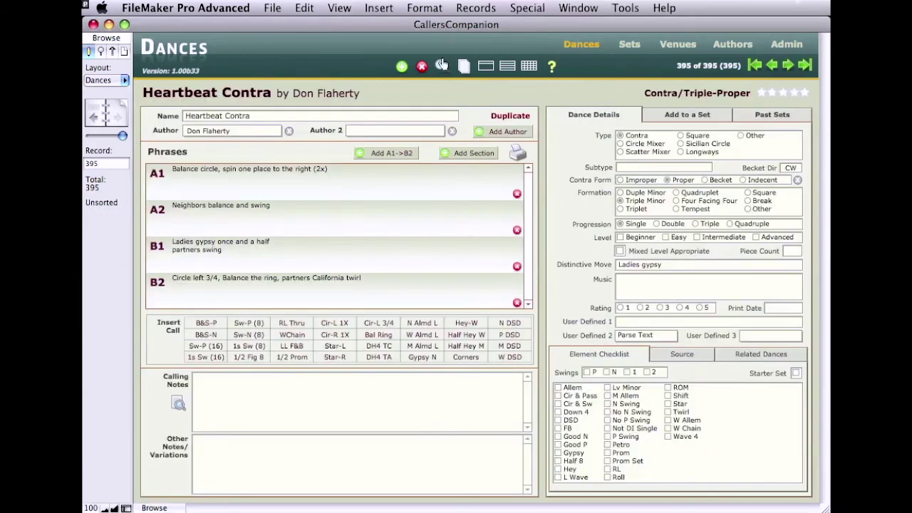
{"action": "left_click", "coordinate": [441, 68]}
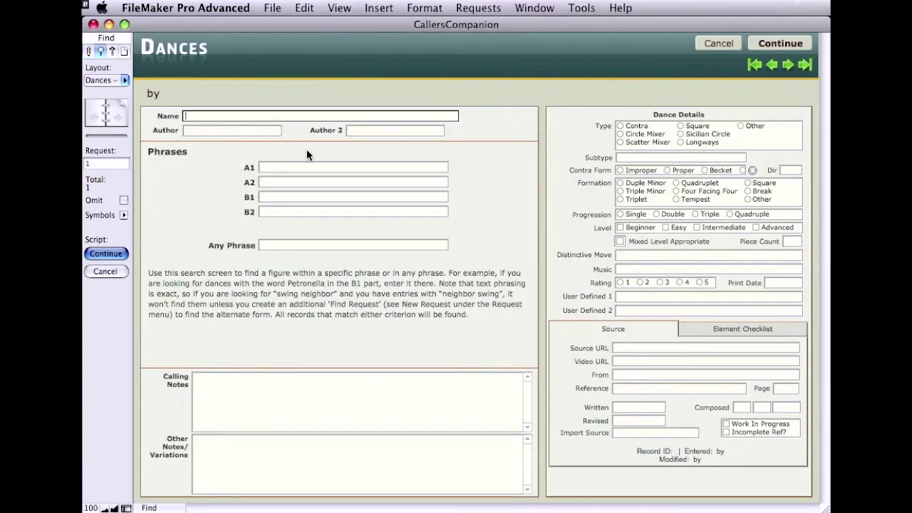
{"action": "left_click", "coordinate": [292, 195]}
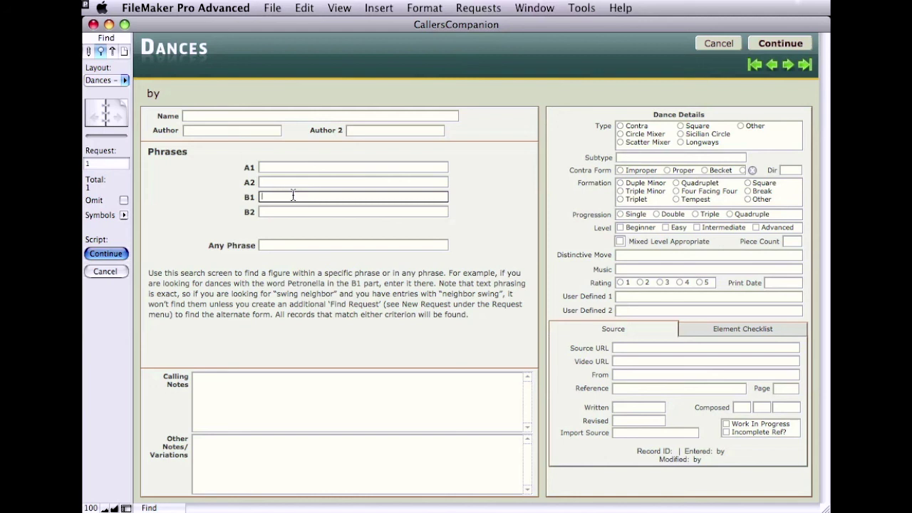
{"action": "type", "text": "petronella"}
{"action": "key", "text": "Return"}
Open Balance to my Lou from the found dances and page through the records after it to review their B1 phrases.
{"action": "left_click", "coordinate": [232, 105]}
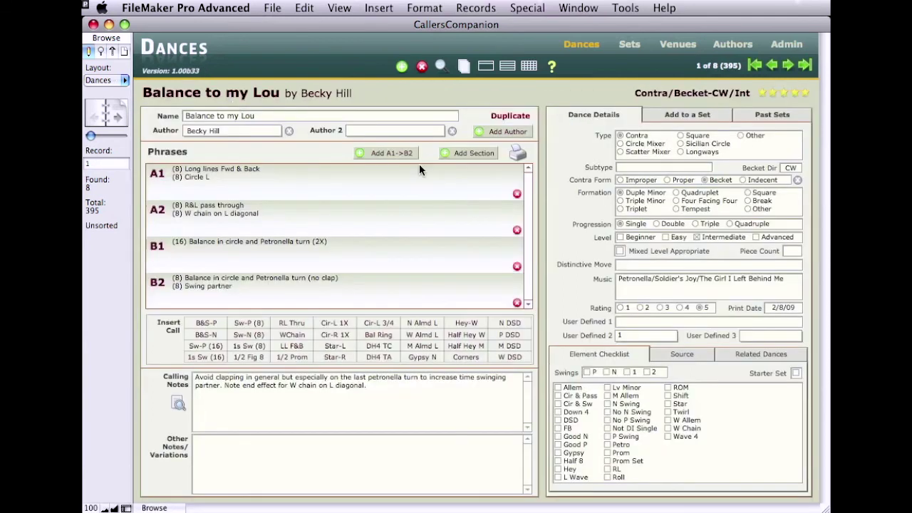
{"action": "key", "text": "ctrl+Down"}
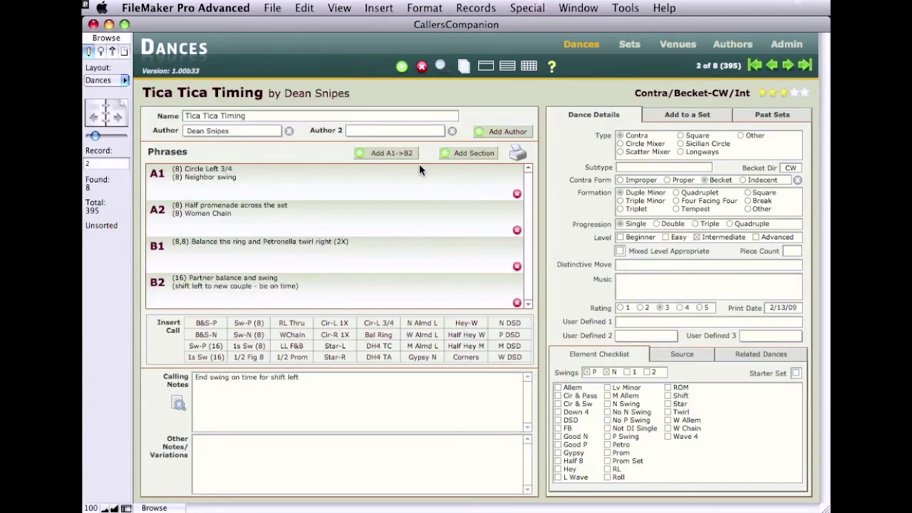
{"action": "key", "text": "ctrl+Down"}
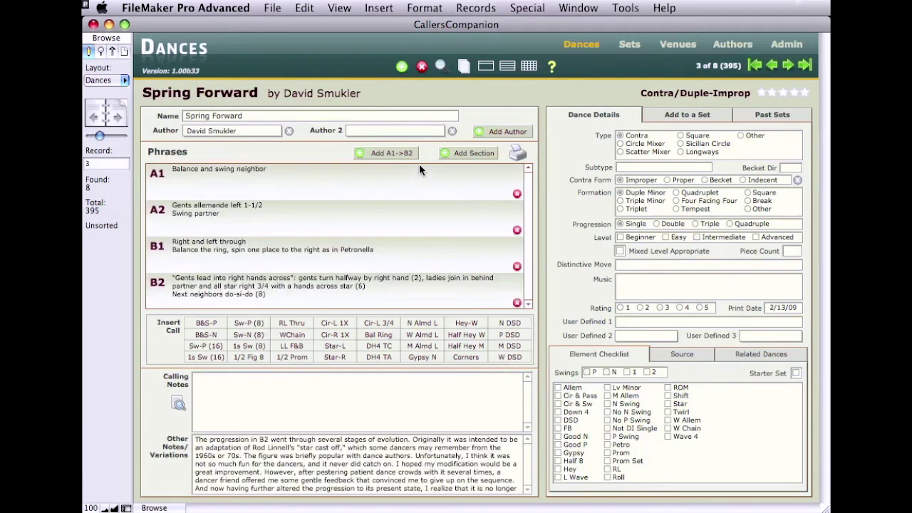
{"action": "key", "text": "ctrl+Down"}
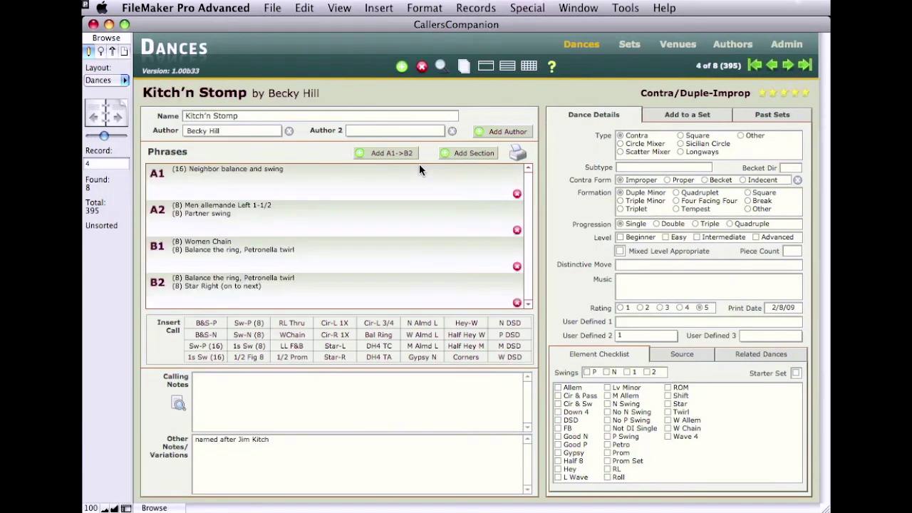
{"action": "key", "text": "ctrl+Down"}
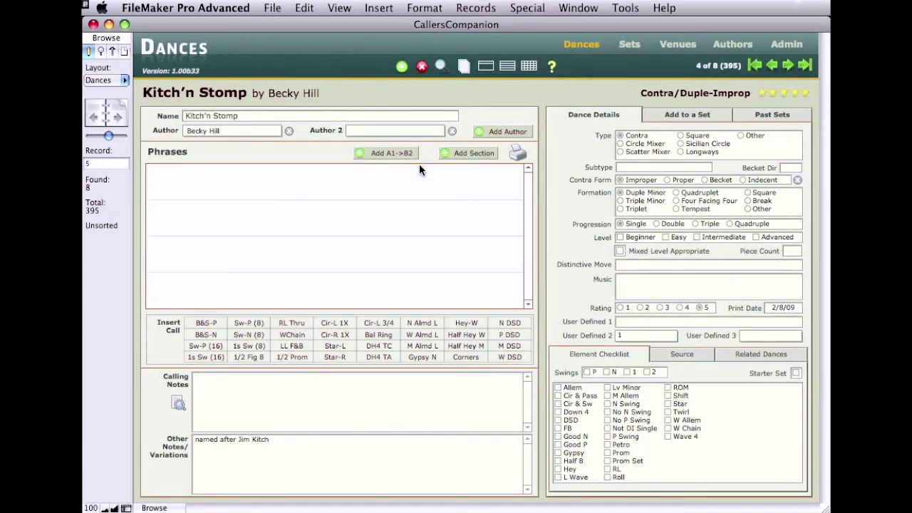